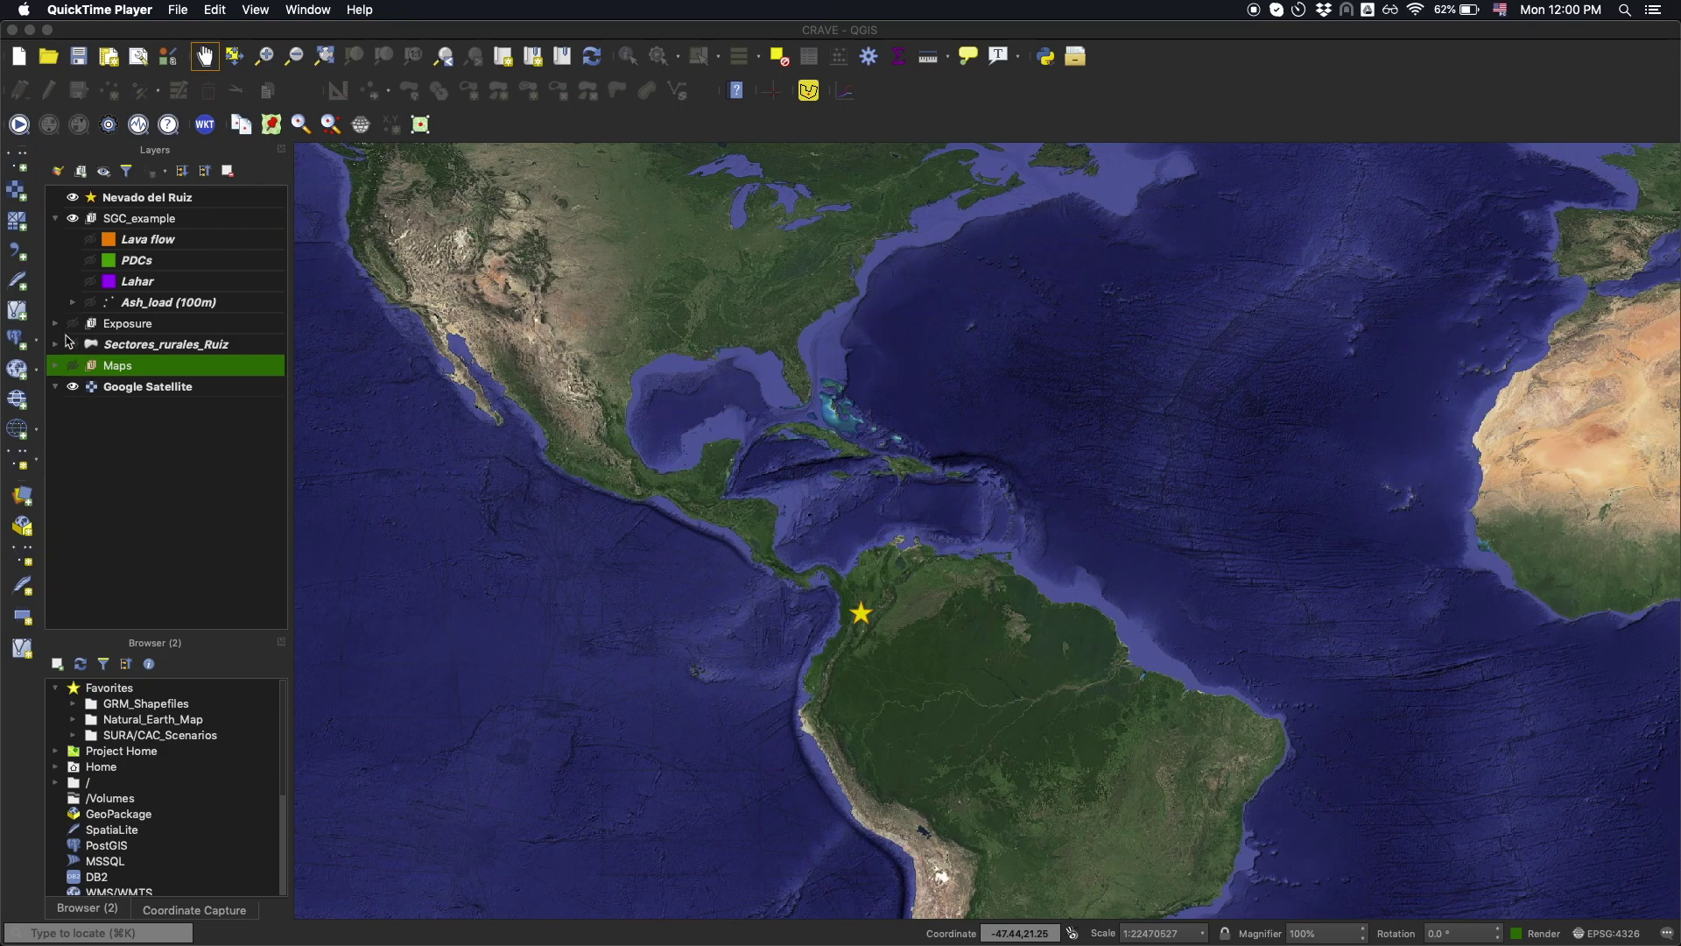
# Step: Show the Maps boundaries layer, hide Google Satellite, and zoom in on the Nevado del Ruiz volcano
pyautogui.click(74, 366)
pyautogui.click(73, 386)
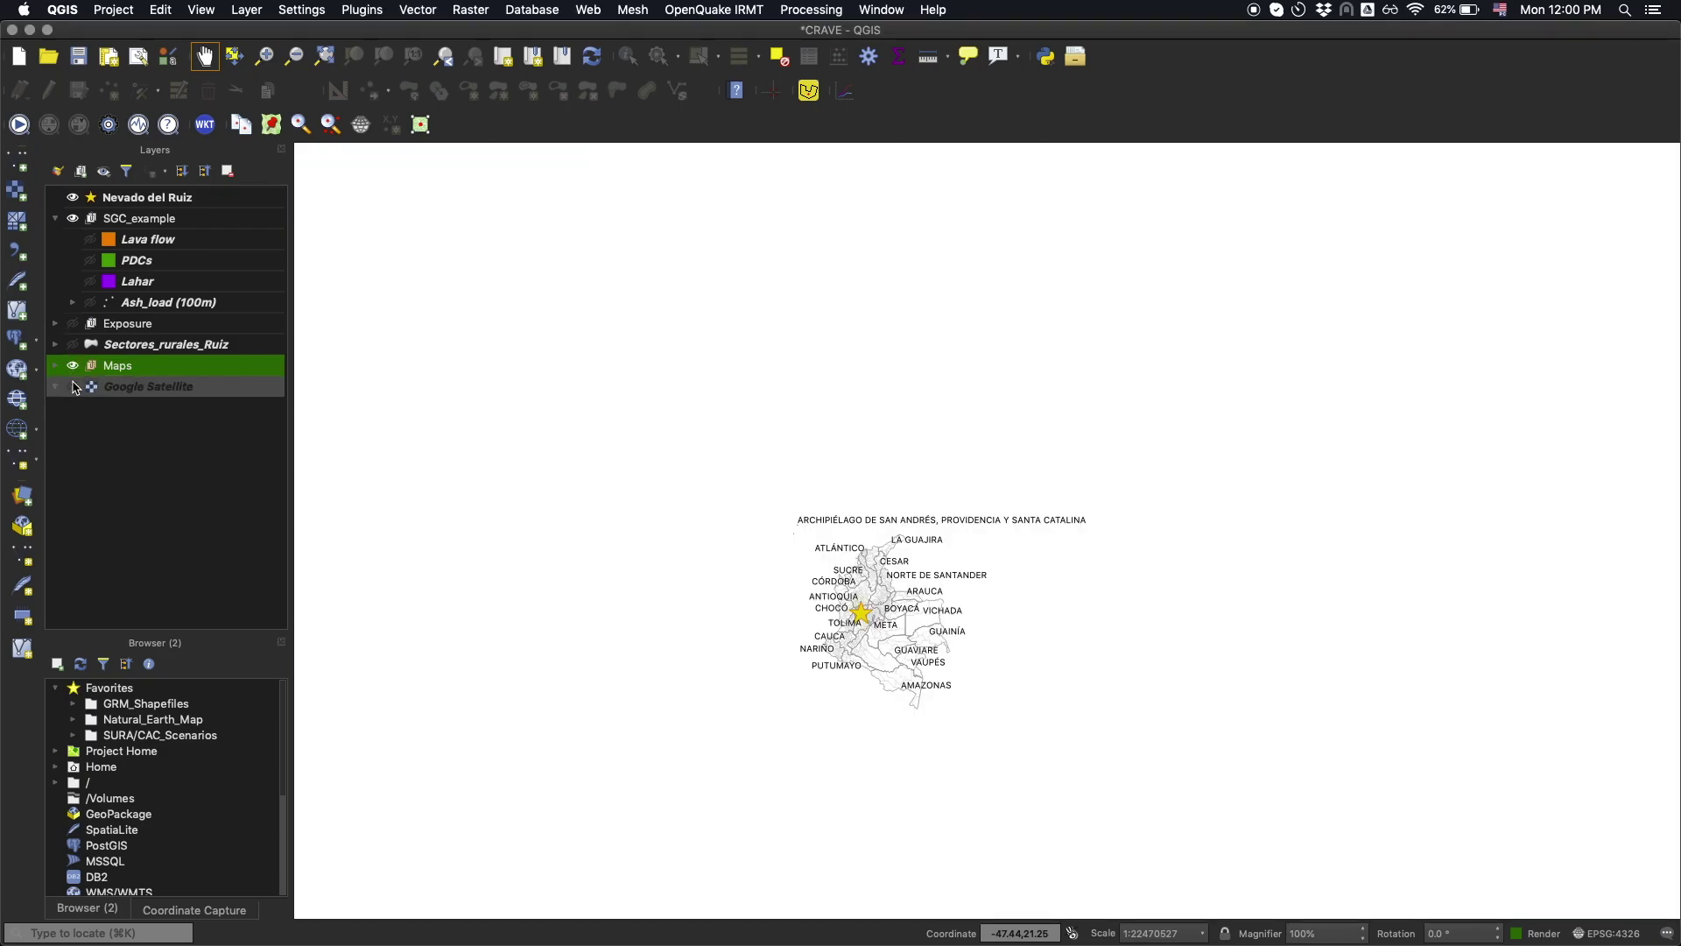
pyautogui.scroll(1, 907, 704)
pyautogui.scroll(1, 856, 610)
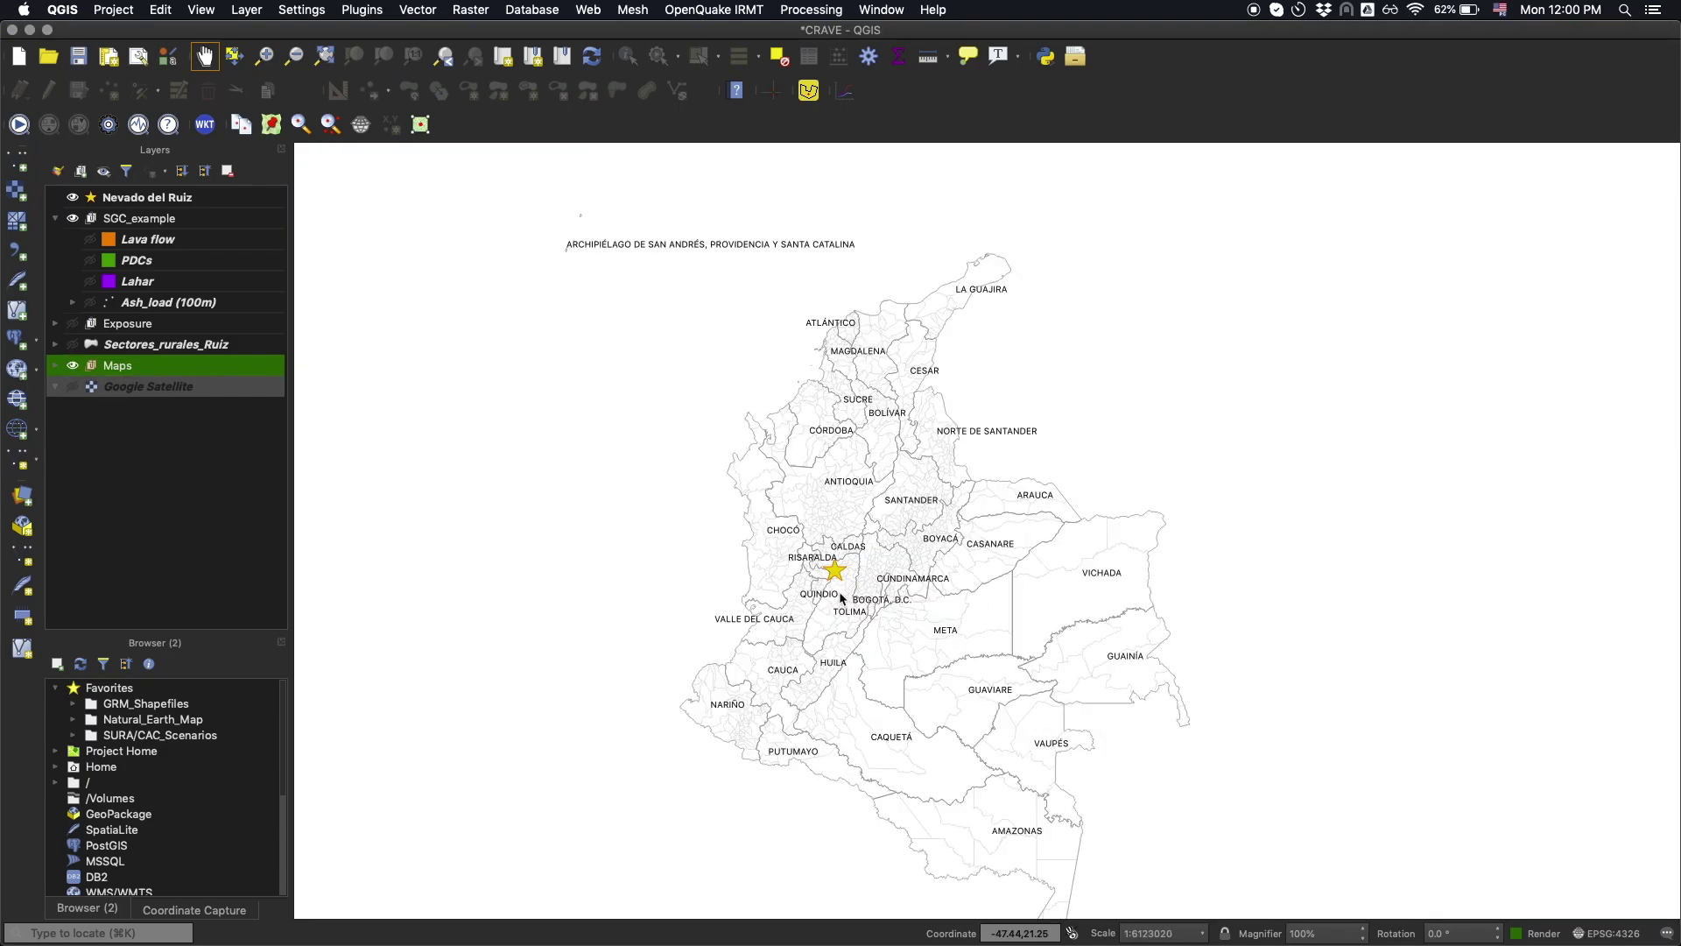
pyautogui.scroll(1, 845, 591)
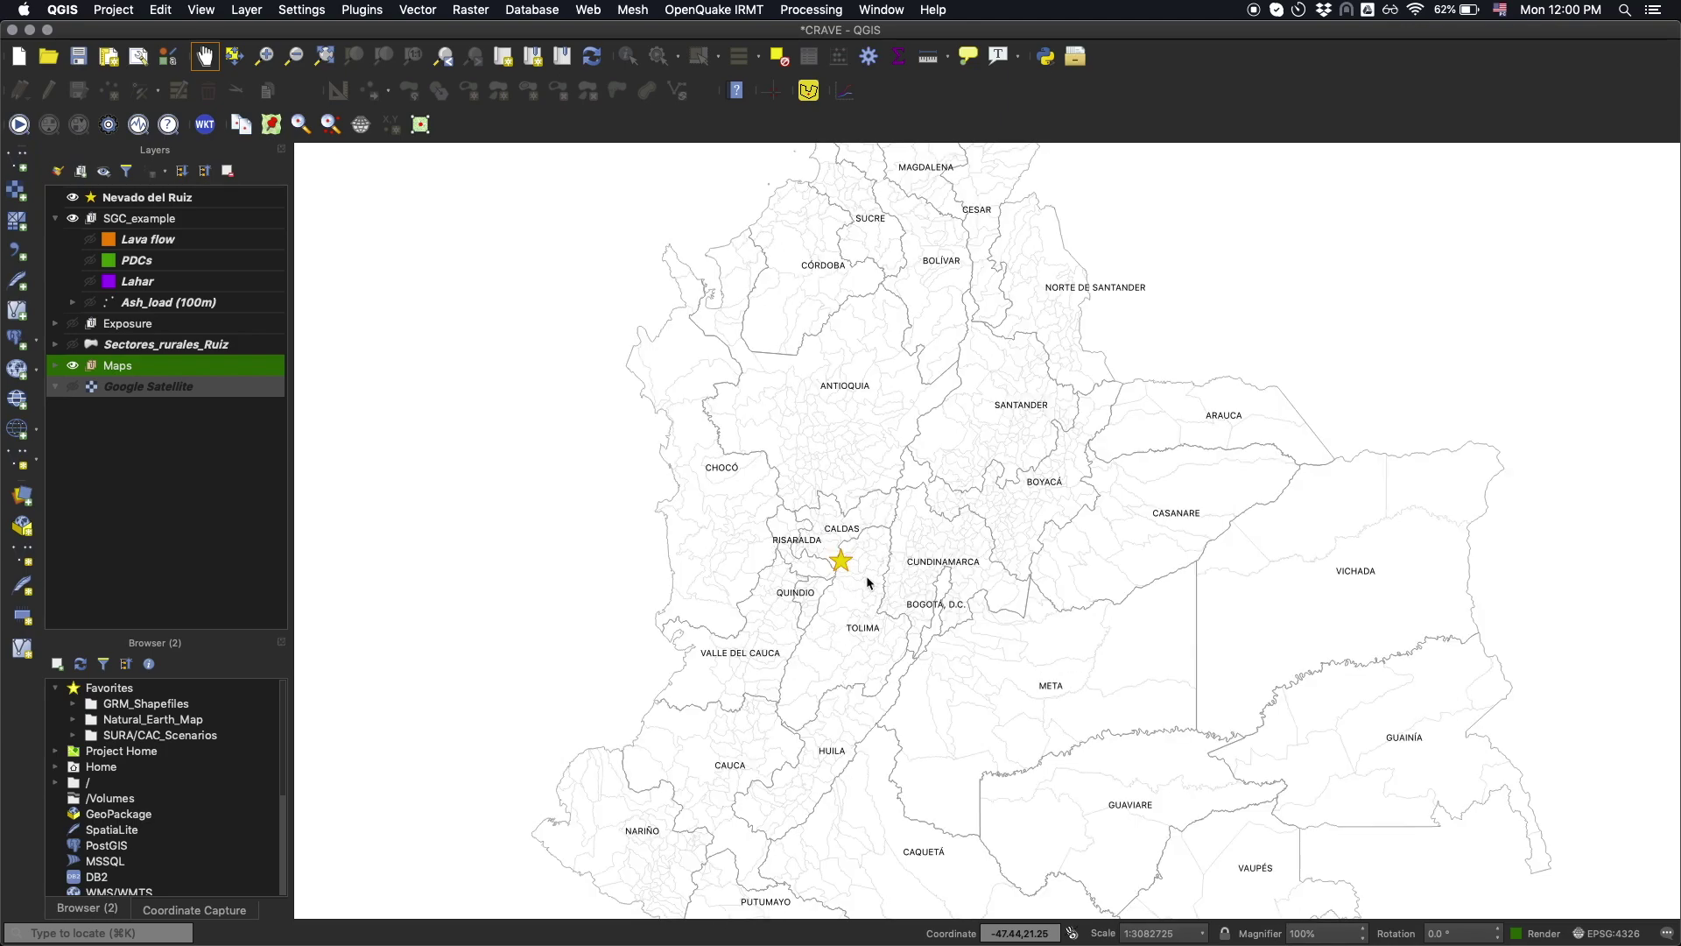
pyautogui.scroll(1, 846, 571)
pyautogui.scroll(1, 846, 575)
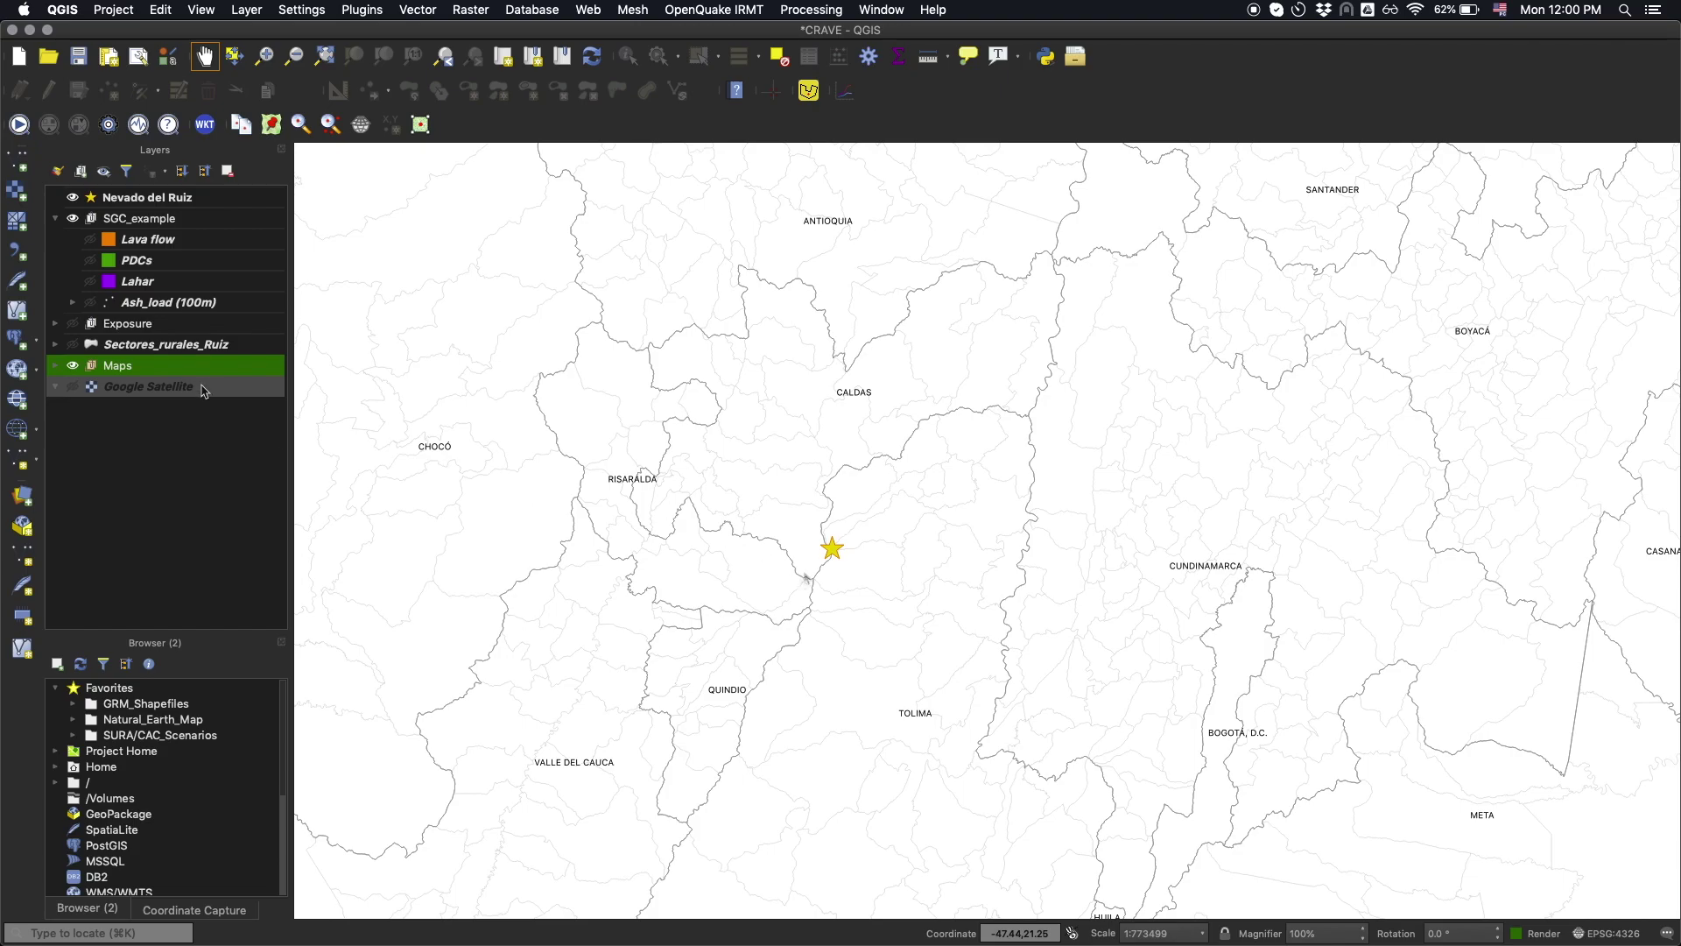
# Step: Display the Ash_load (100m) contours and zoom around the volcano to inspect them
pyautogui.click(91, 303)
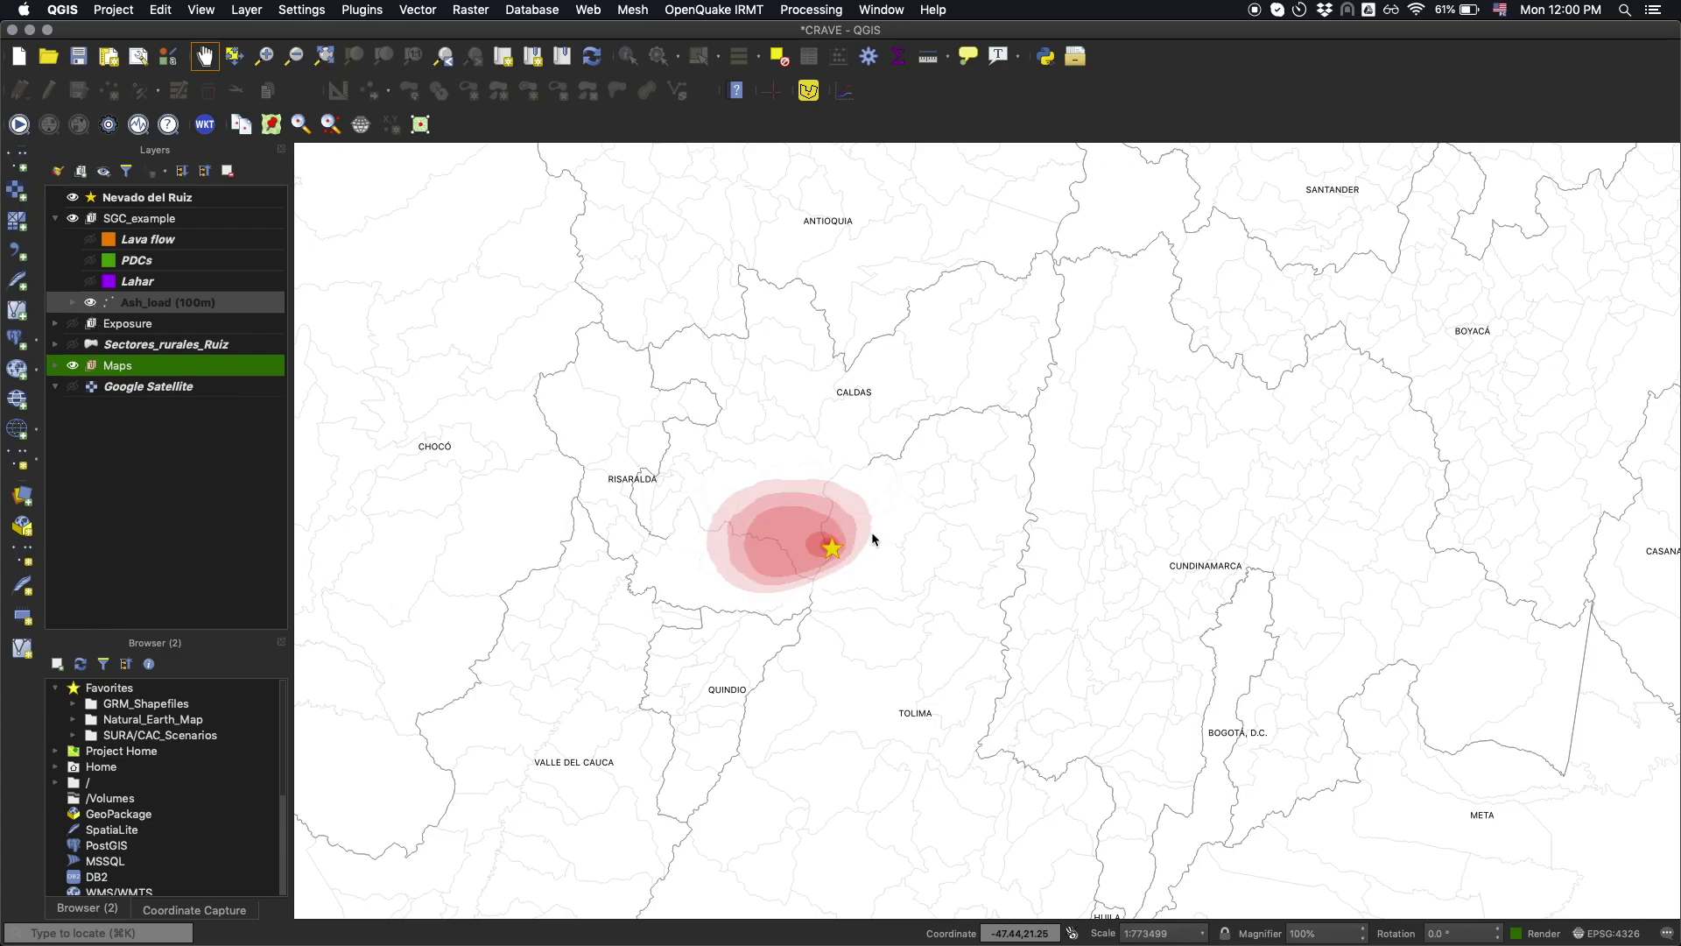
pyautogui.scroll(1, 827, 554)
pyautogui.scroll(1, 788, 536)
pyautogui.scroll(-1, 780, 528)
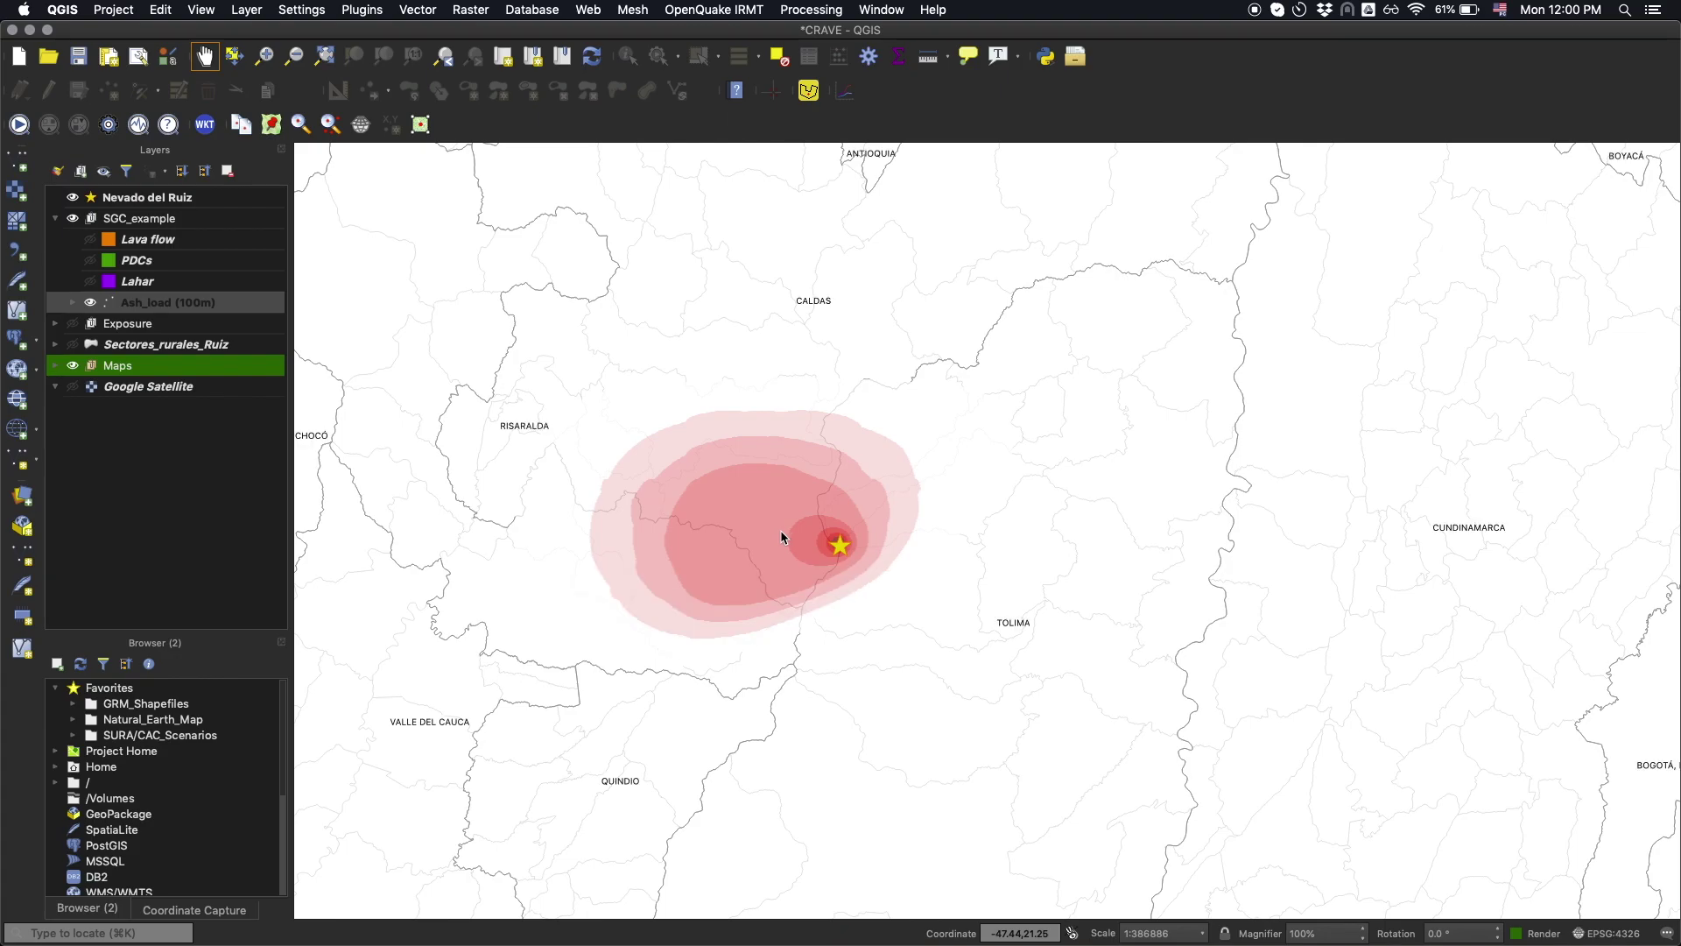
pyautogui.scroll(1, 784, 543)
pyautogui.scroll(1, 800, 546)
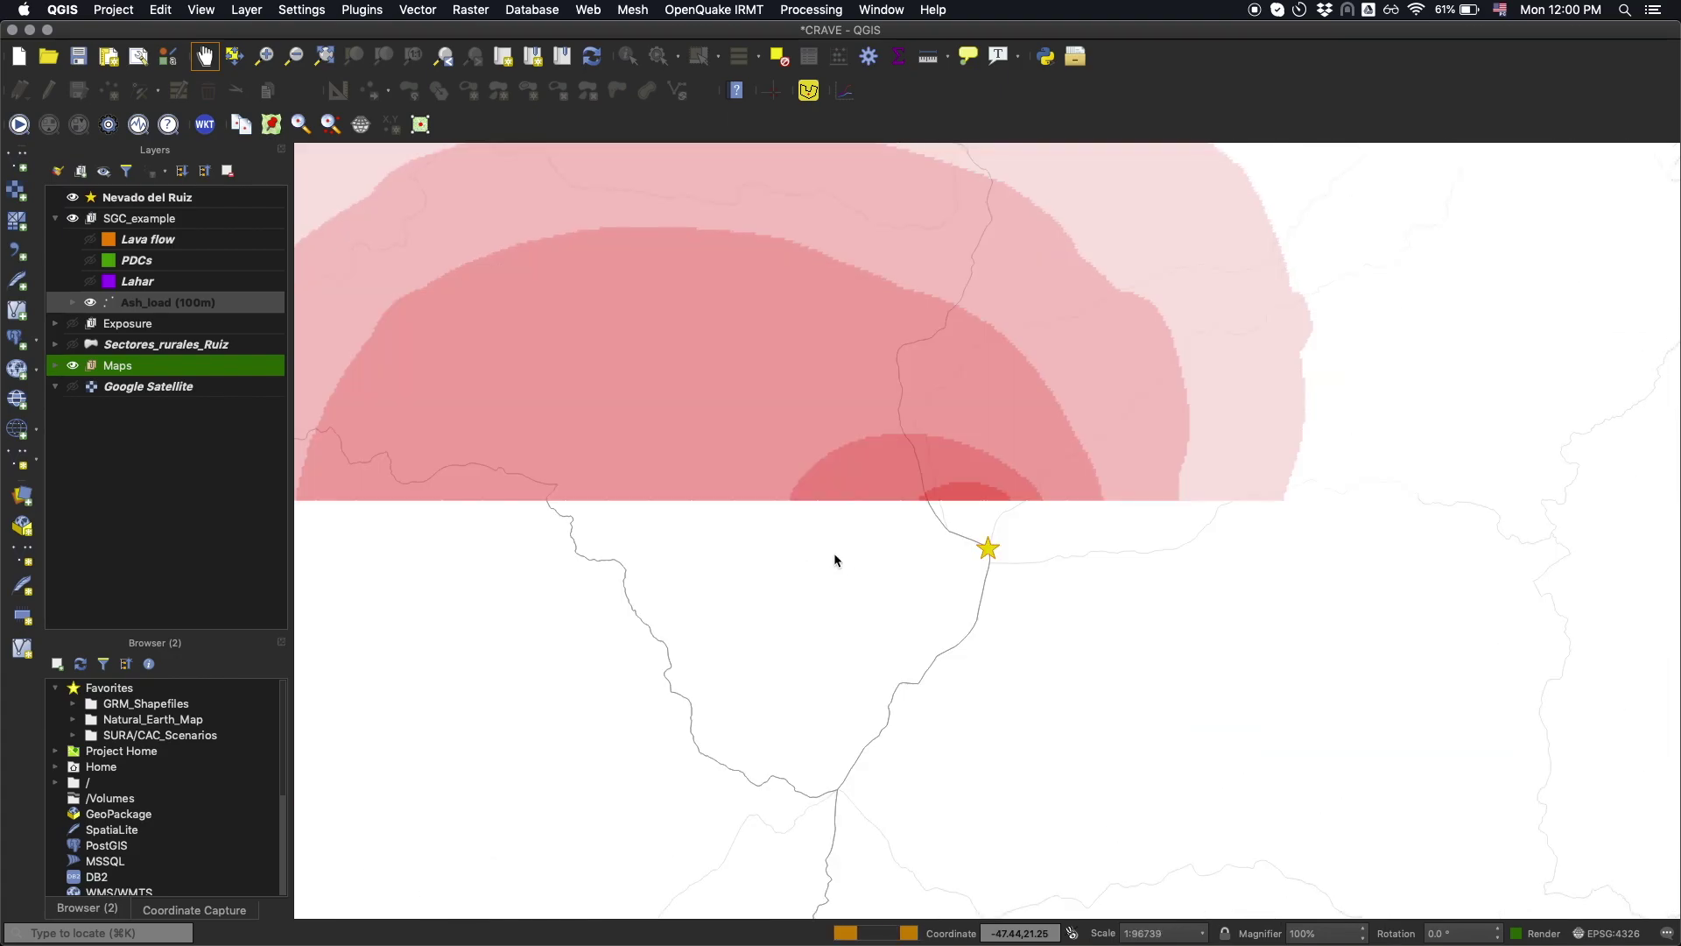
pyautogui.scroll(1, 919, 548)
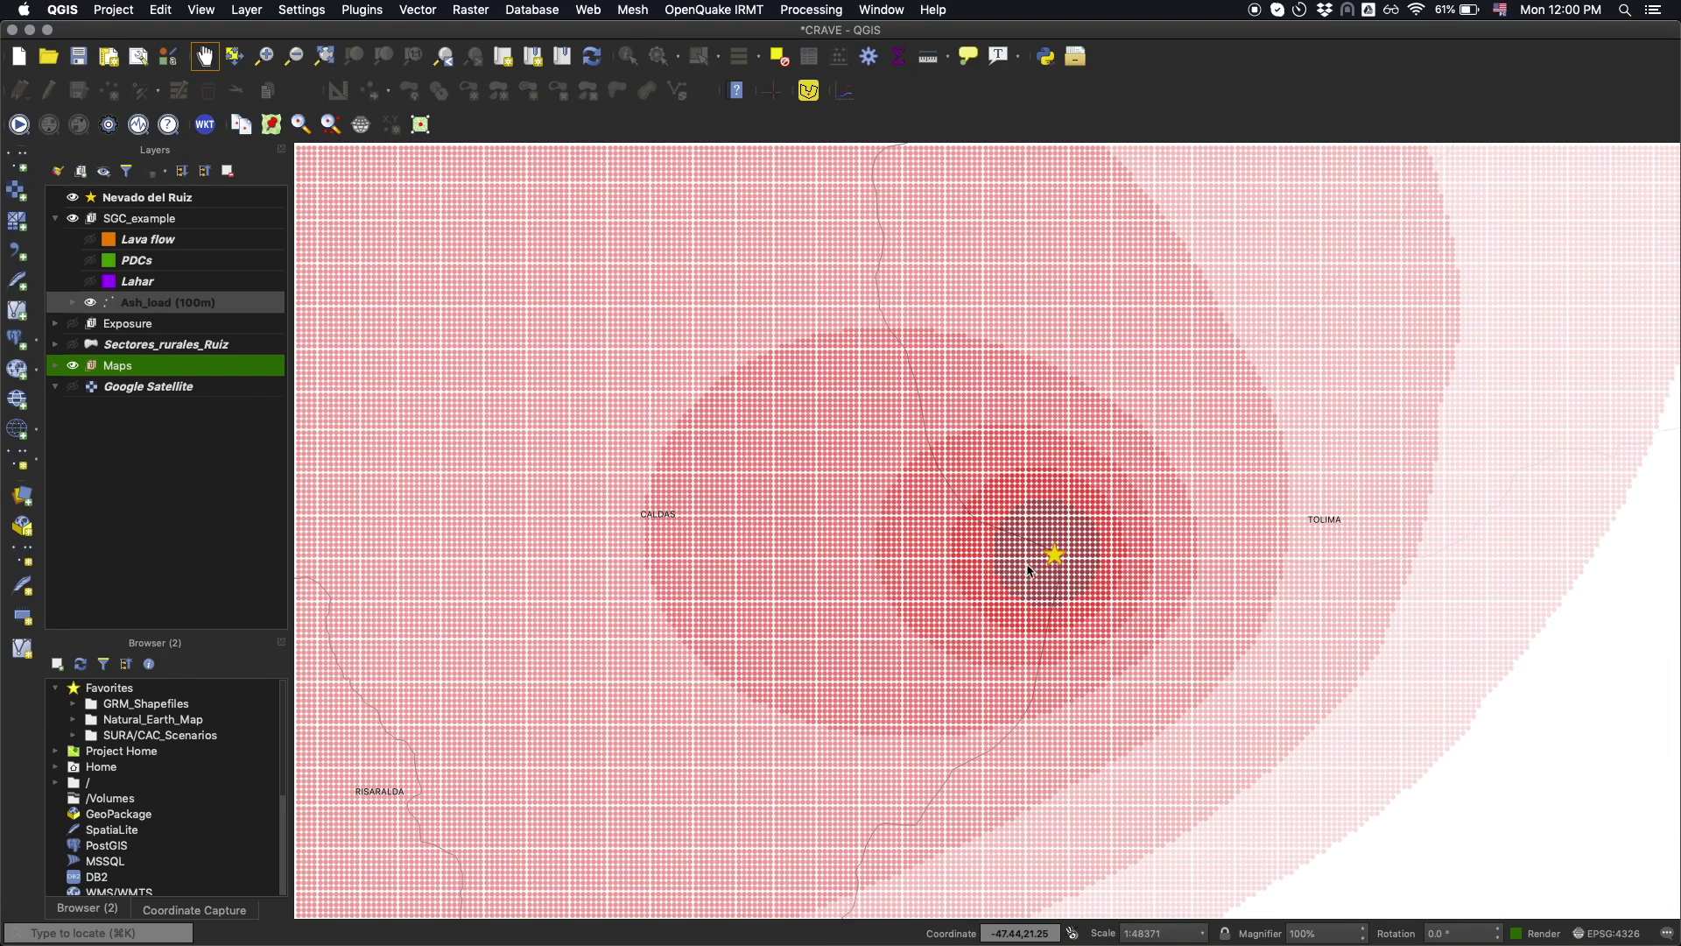
pyautogui.scroll(-1, 1011, 560)
pyautogui.scroll(-2, 1014, 557)
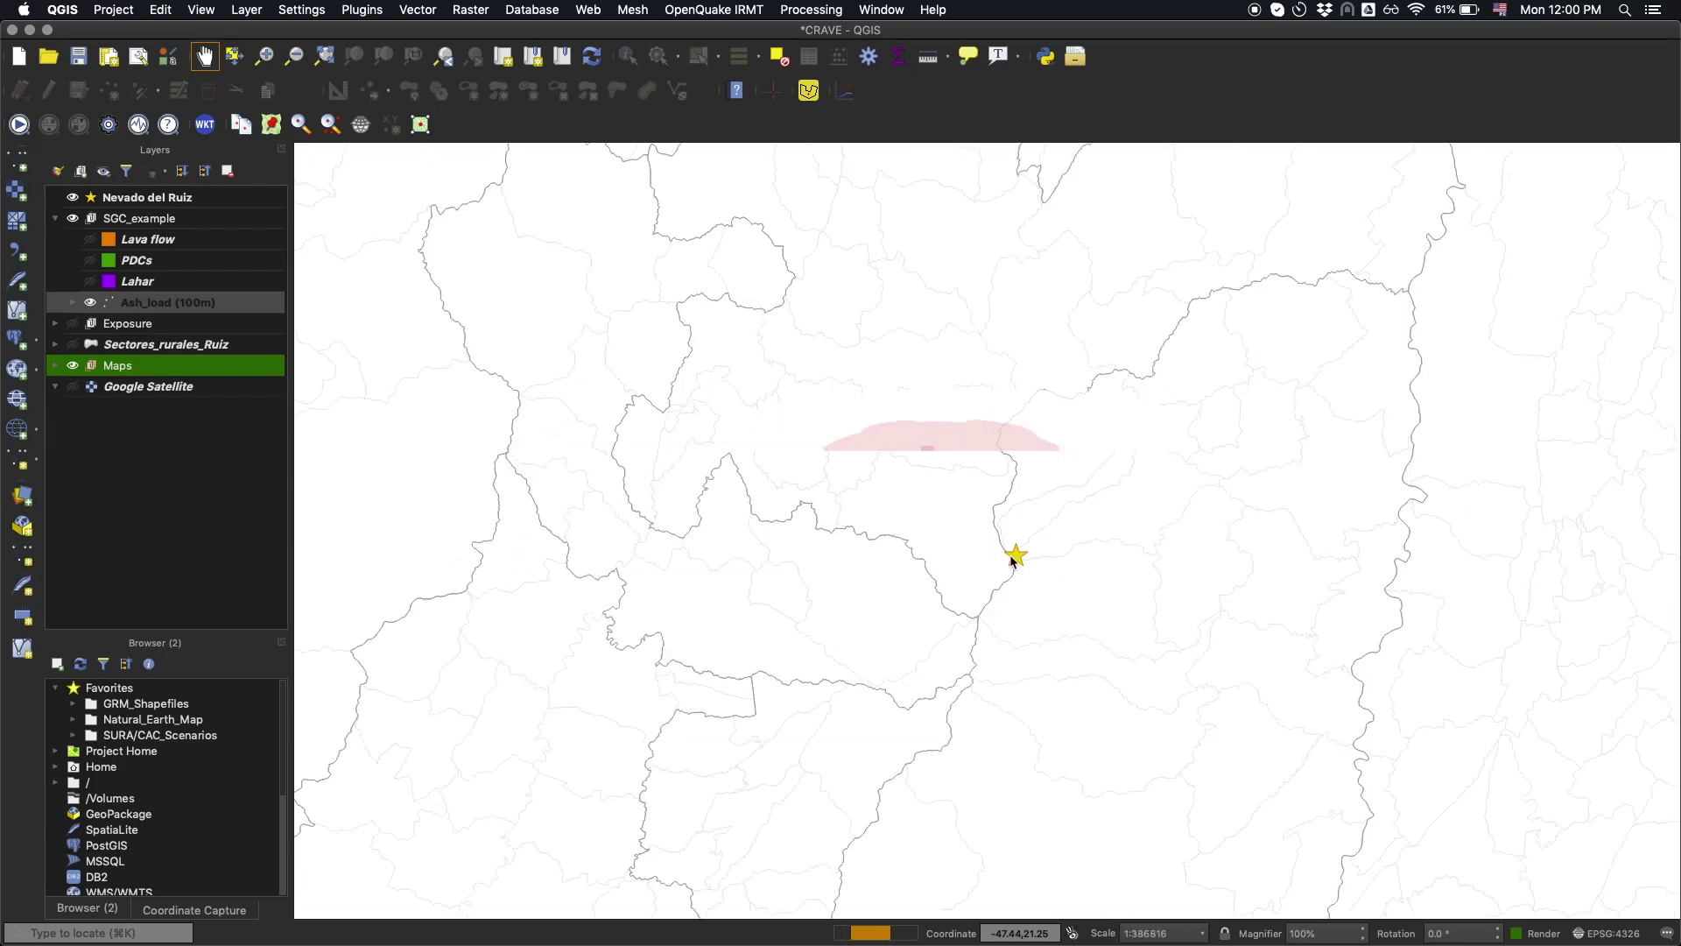
# Step: Turn on the Lahar, PDCs, Lava flow and Exposure layers
pyautogui.click(89, 281)
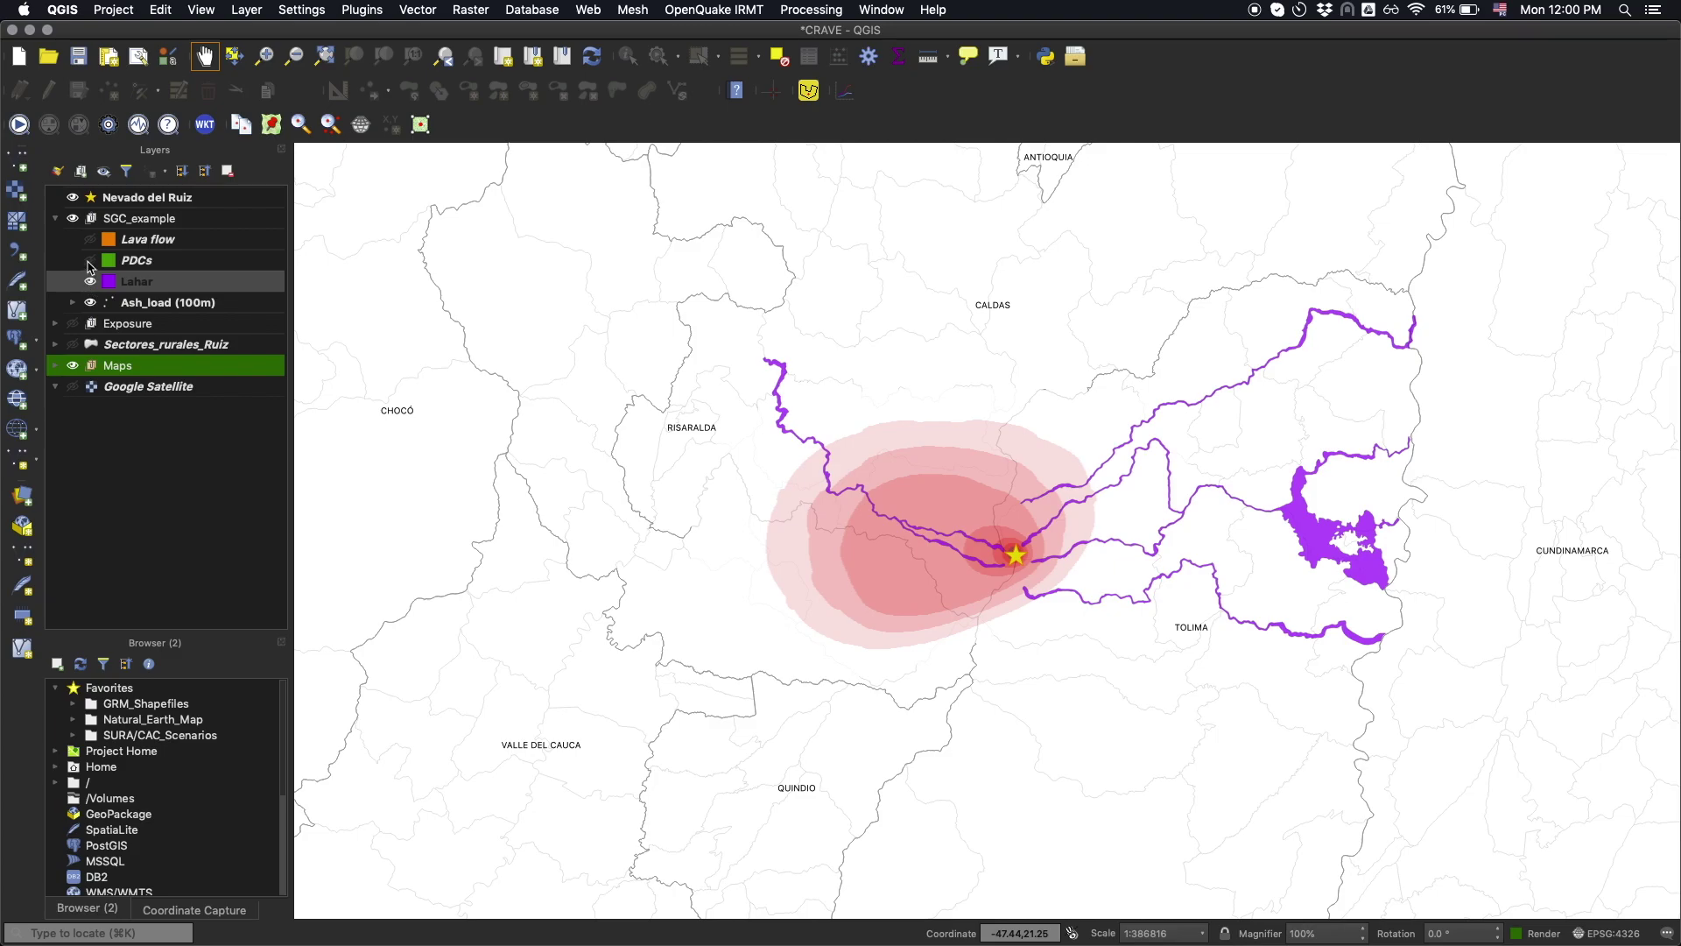
pyautogui.click(89, 261)
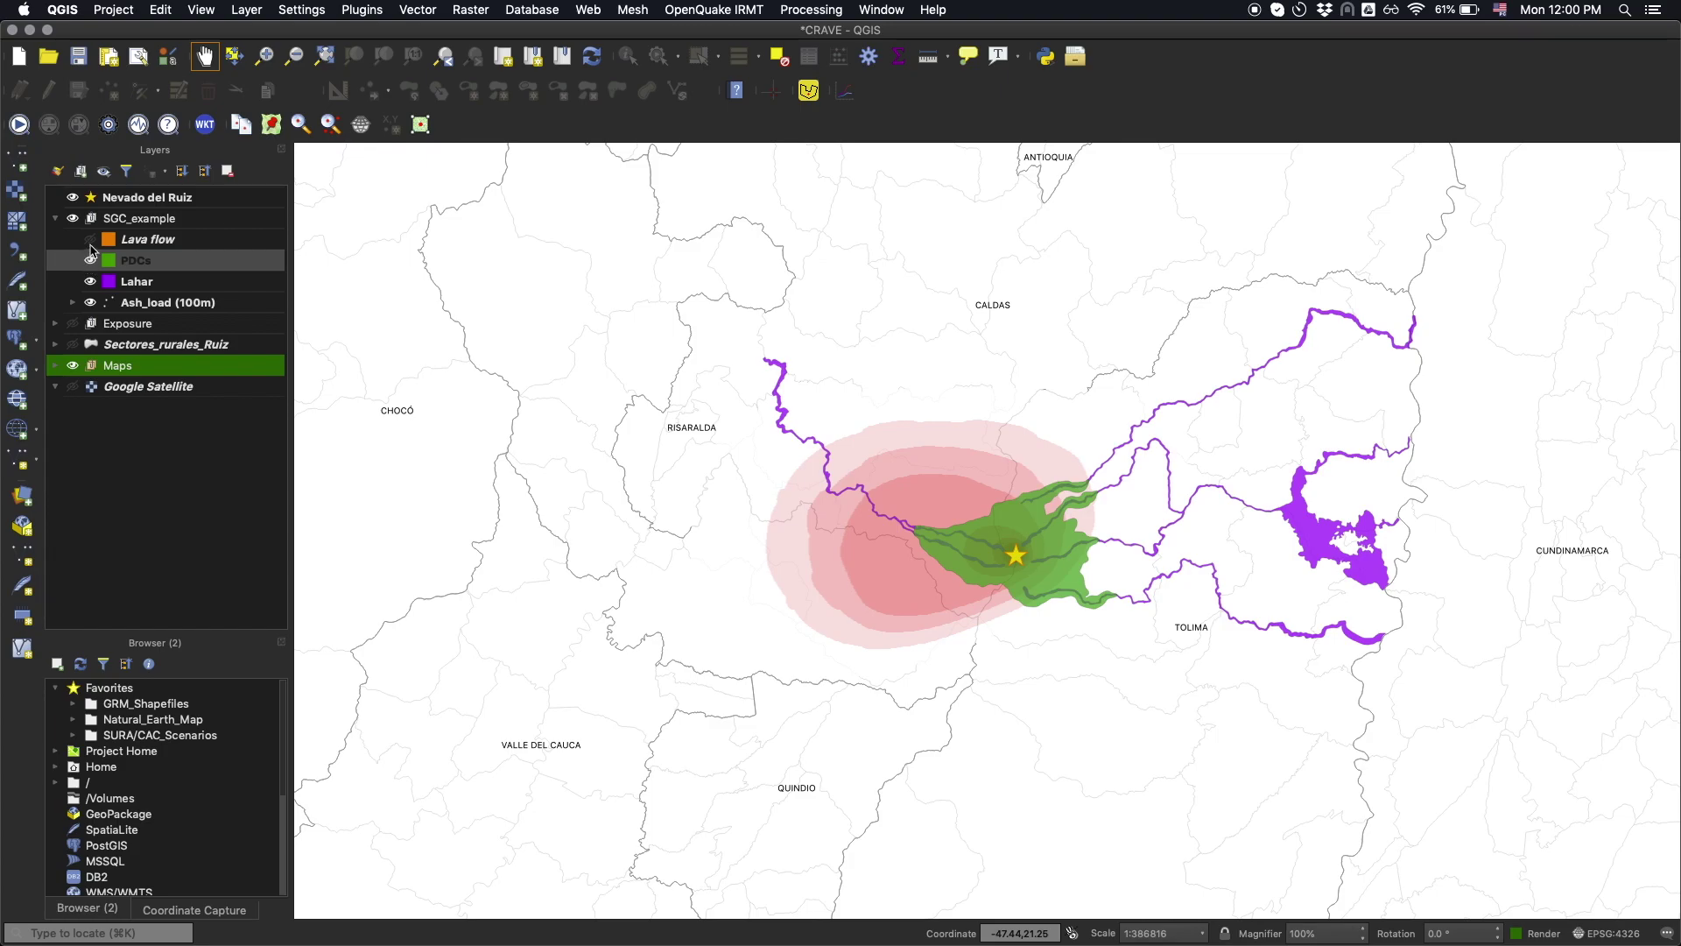
pyautogui.click(90, 239)
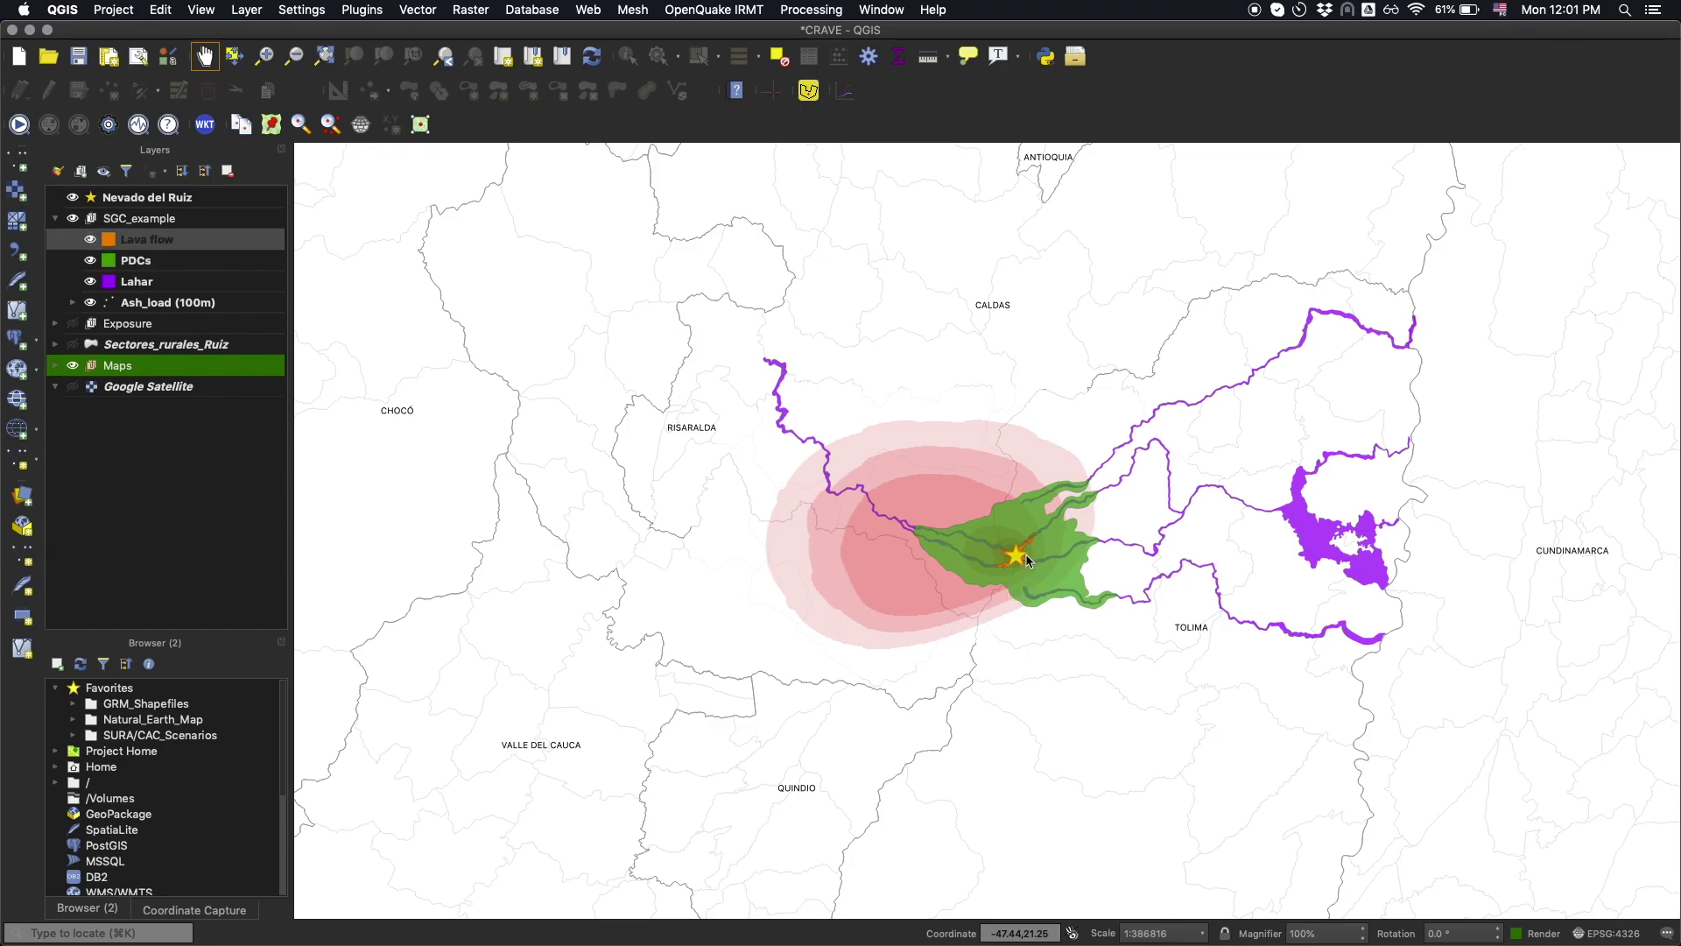
pyautogui.scroll(1, 1023, 565)
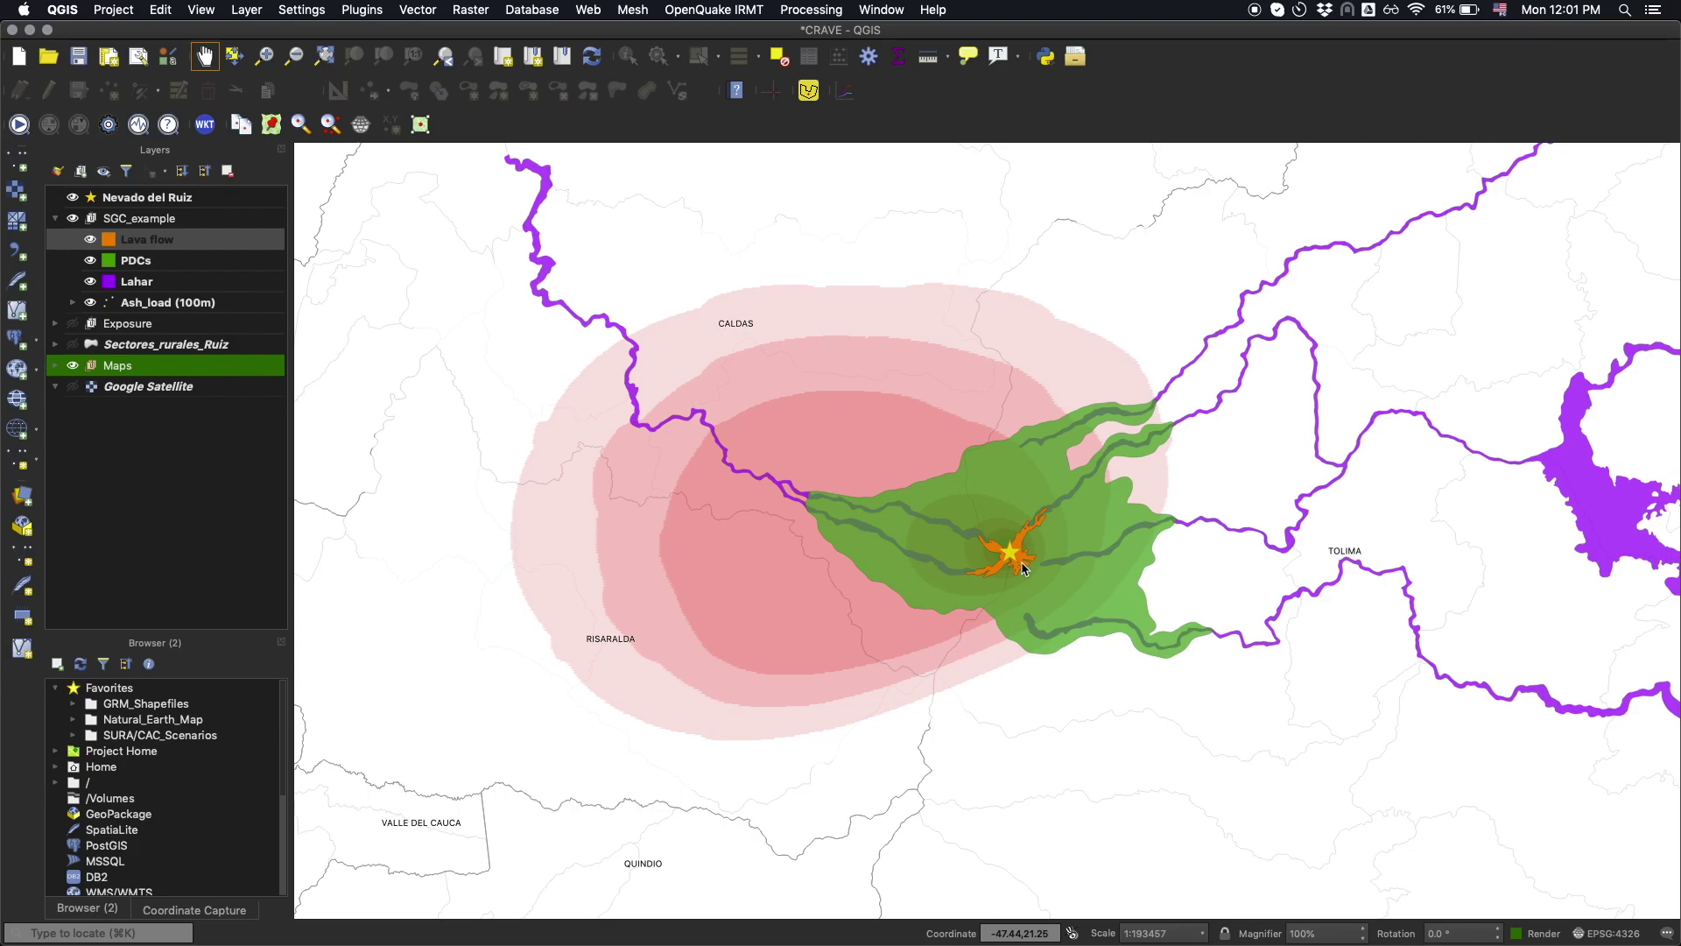
pyautogui.click(73, 324)
pyautogui.scroll(-2, 963, 619)
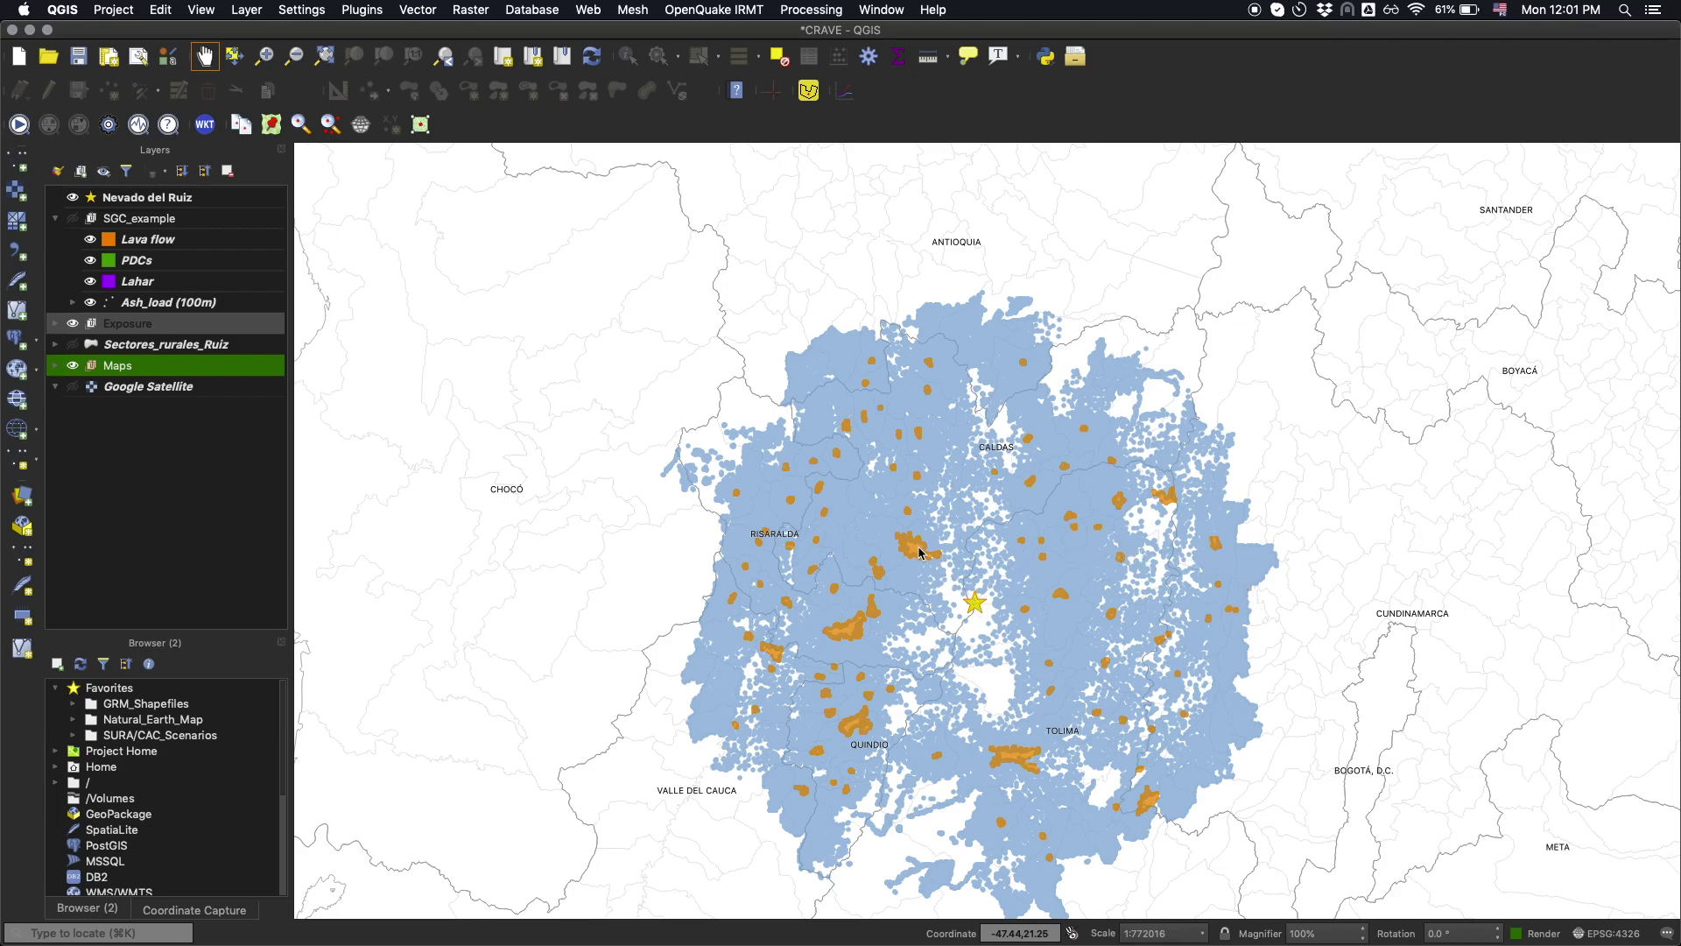
# Step: Zoom across the exposure points, then expand the Exposure group and select ruiz_rural_crave
pyautogui.scroll(2, 916, 545)
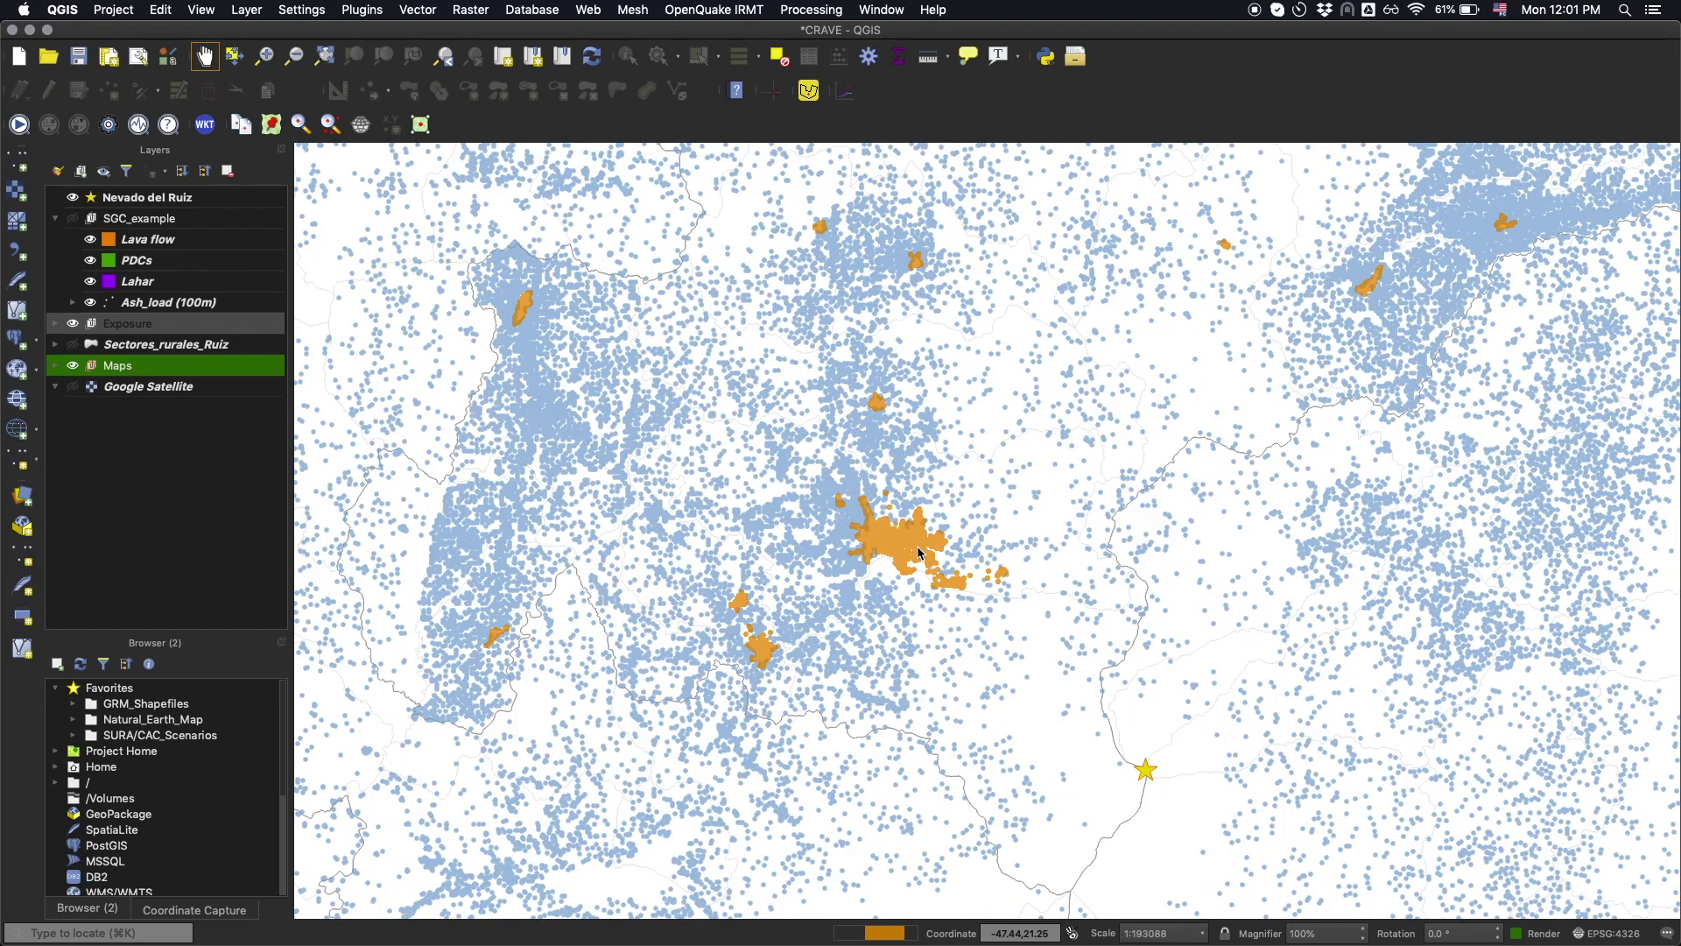
pyautogui.scroll(1, 913, 562)
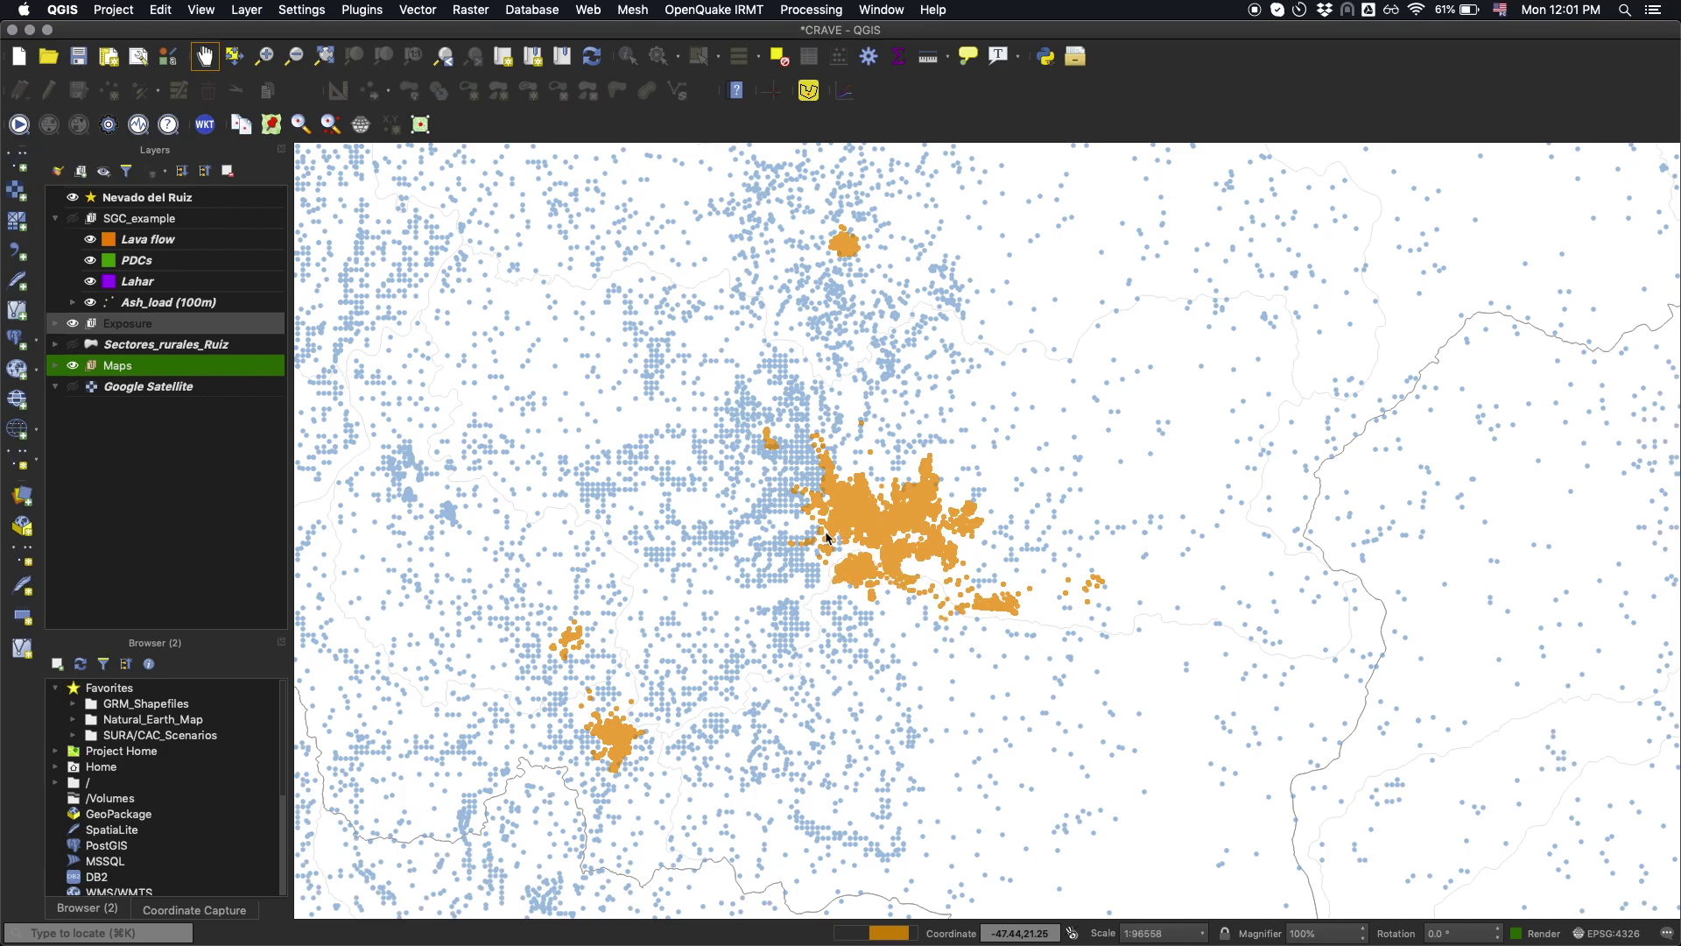
pyautogui.scroll(1, 875, 567)
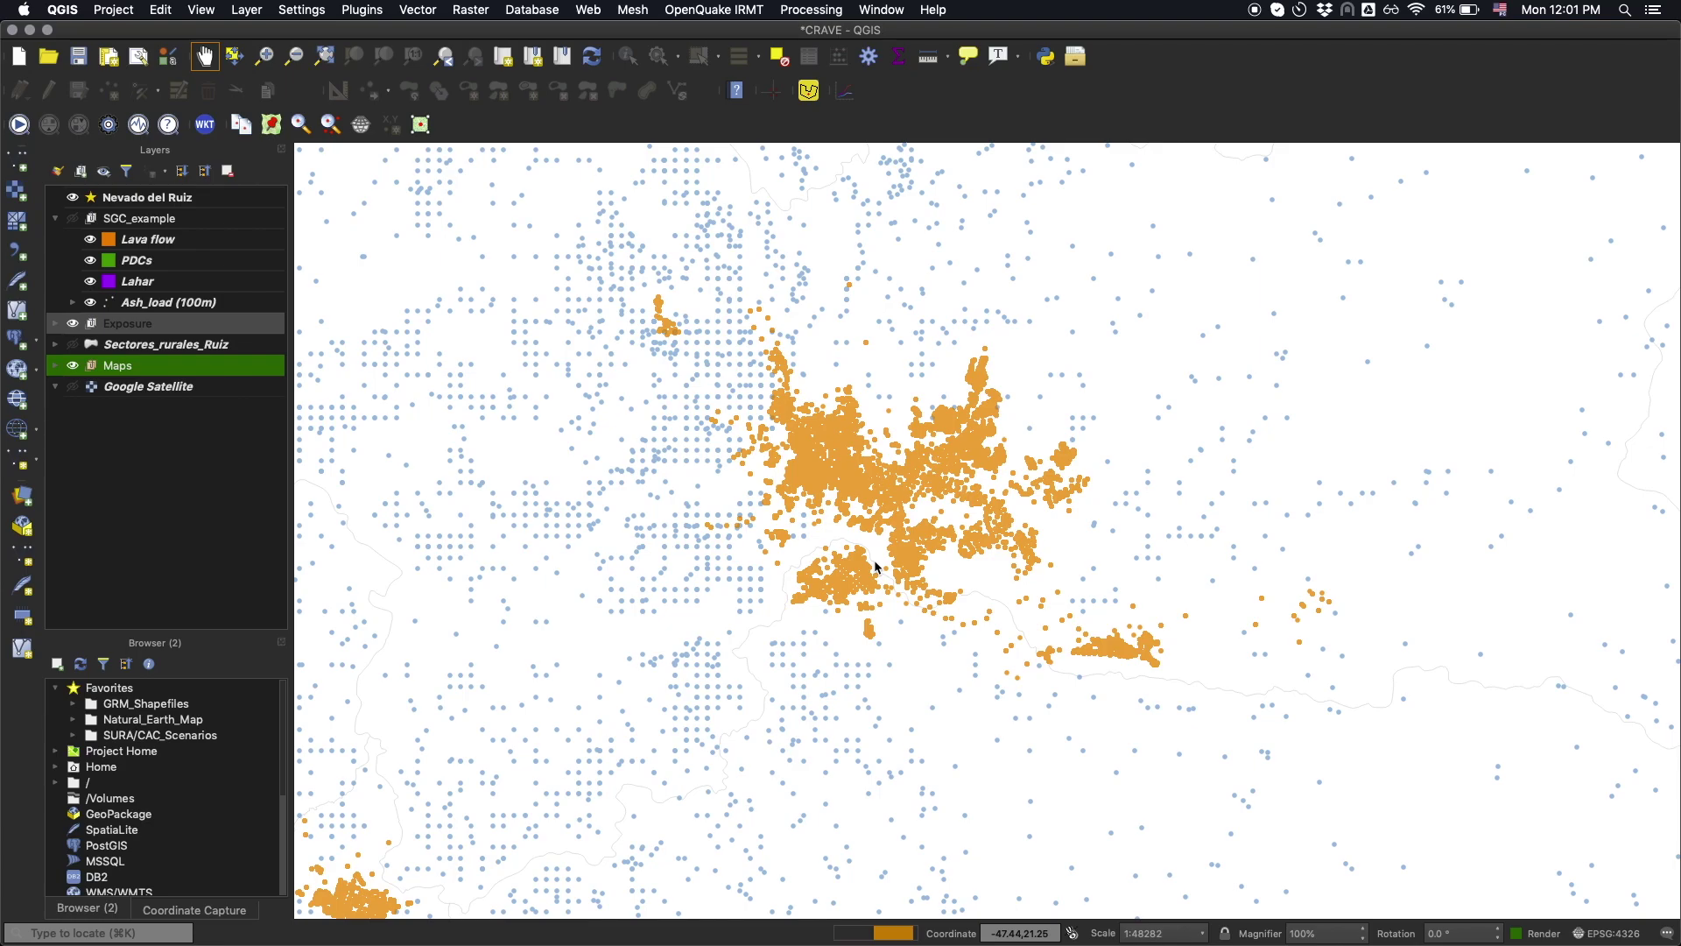
pyautogui.scroll(-1, 875, 567)
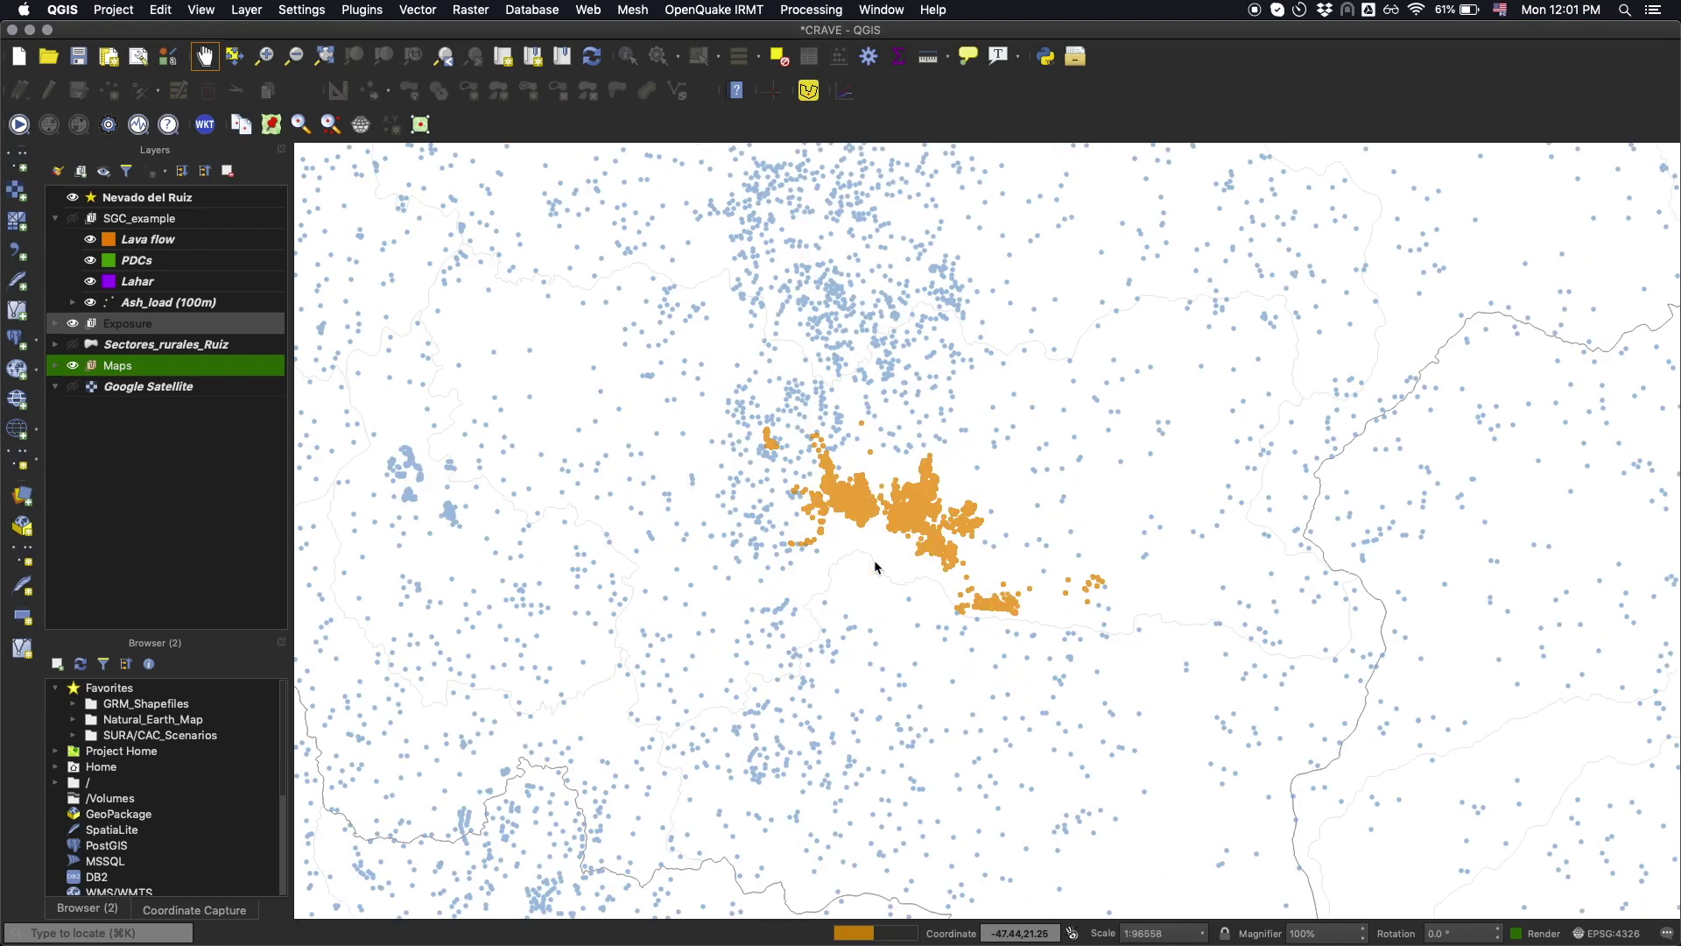
pyautogui.scroll(-1, 876, 566)
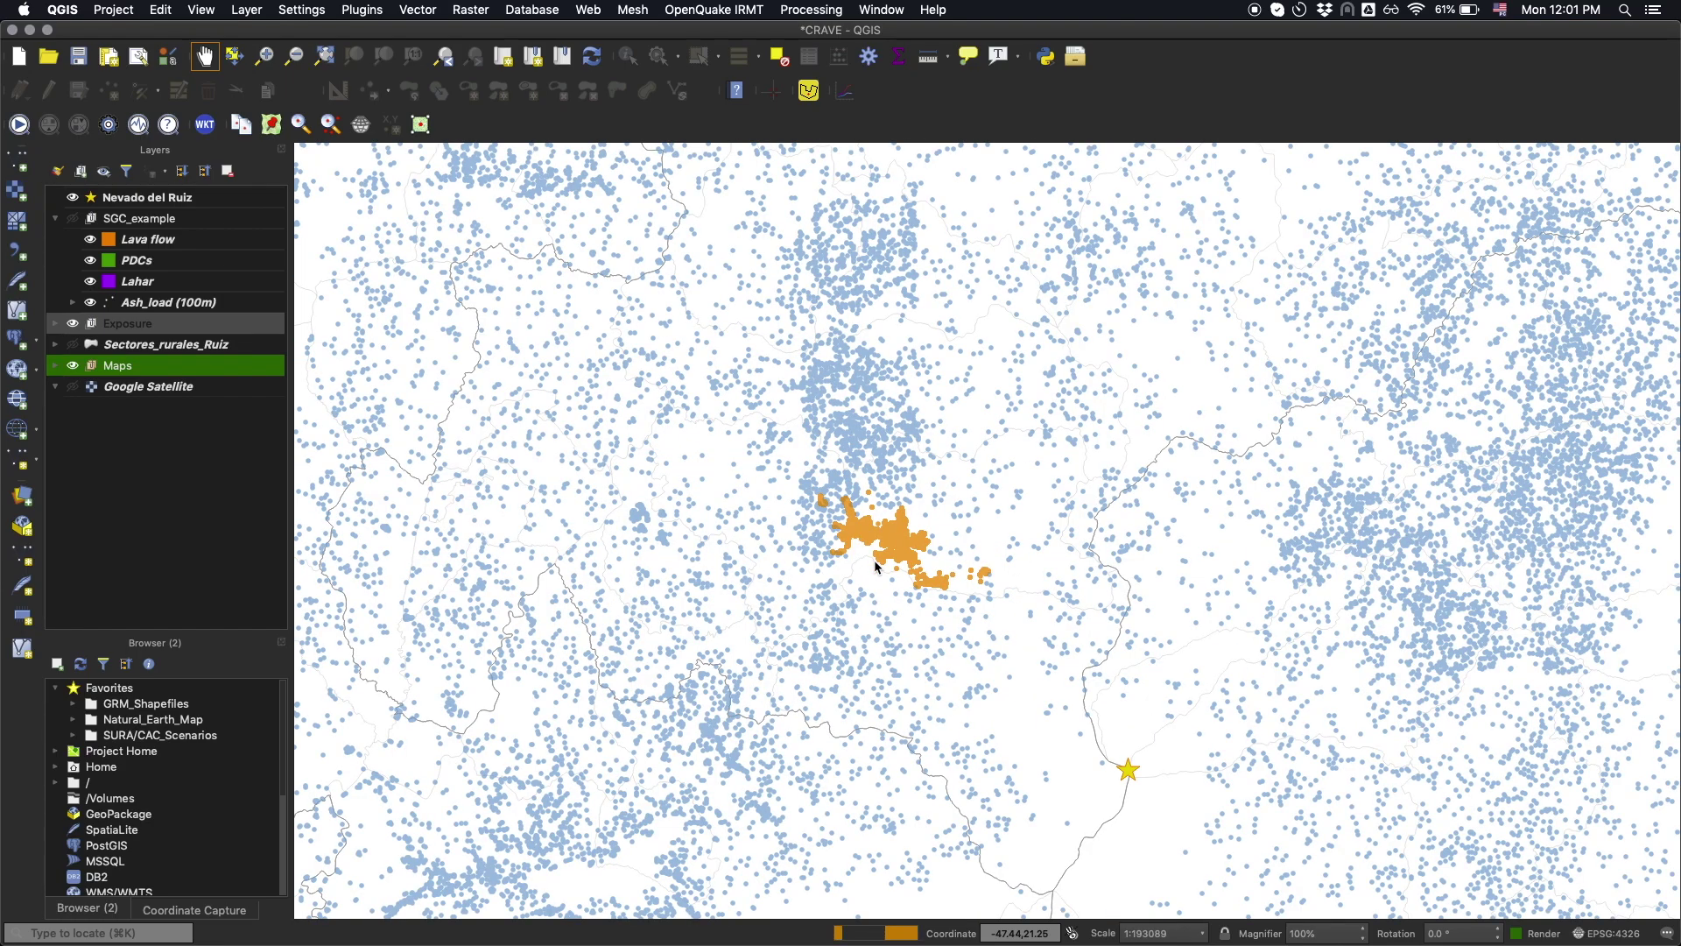
pyautogui.scroll(-1, 876, 567)
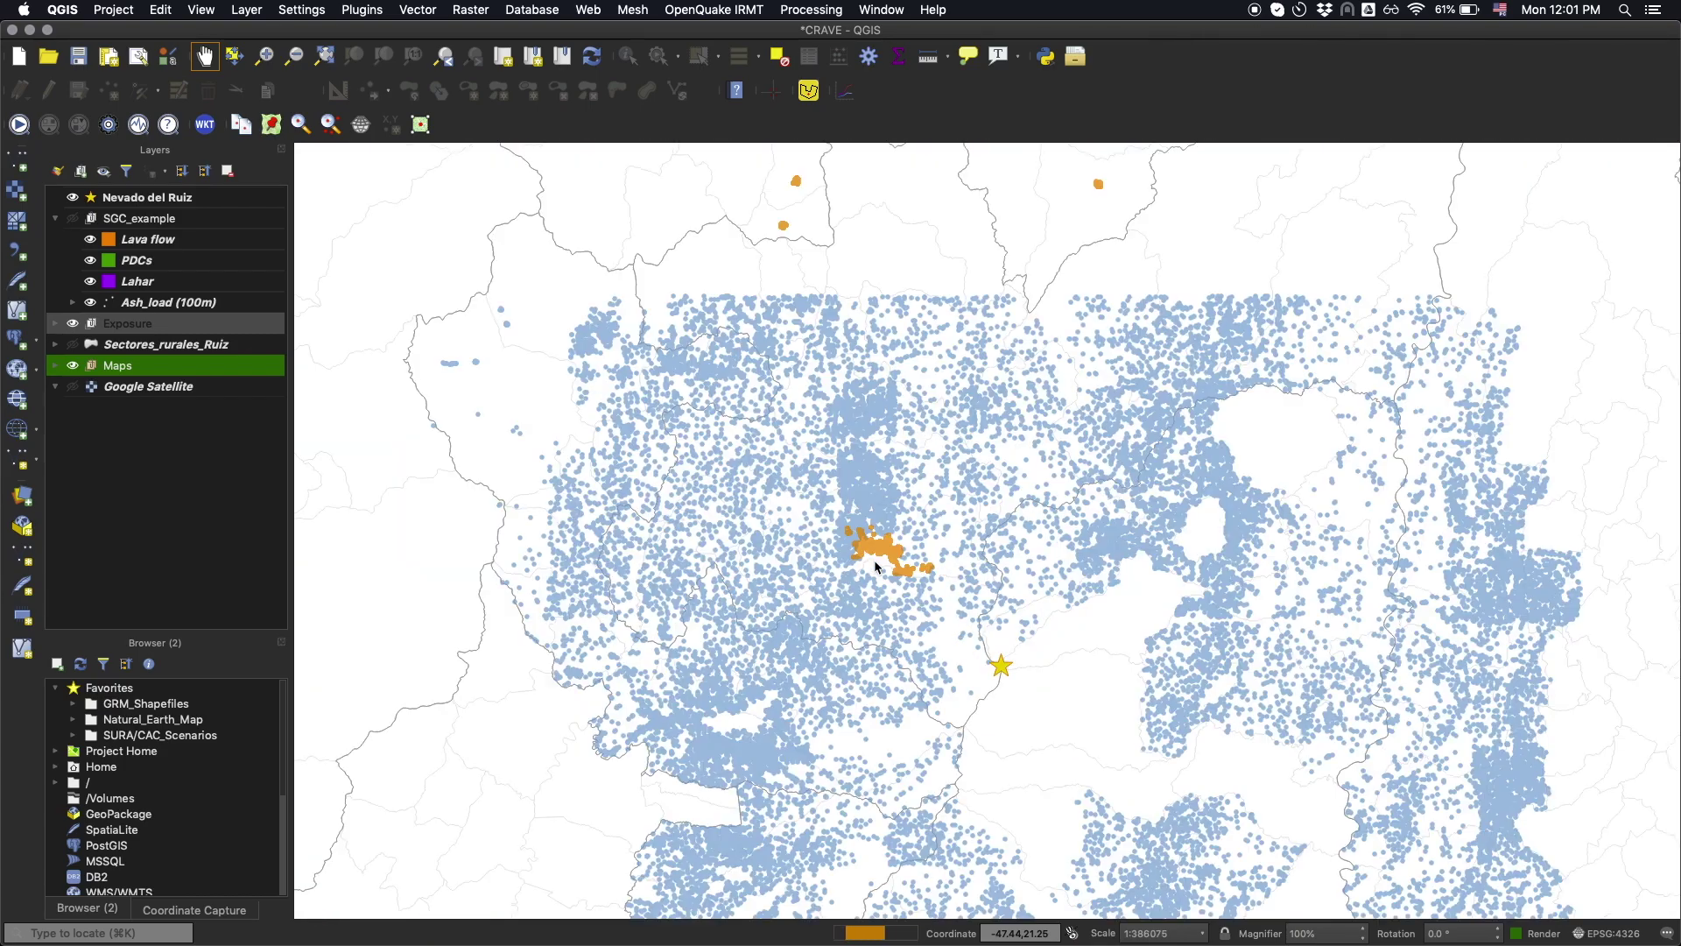
pyautogui.scroll(-1, 875, 567)
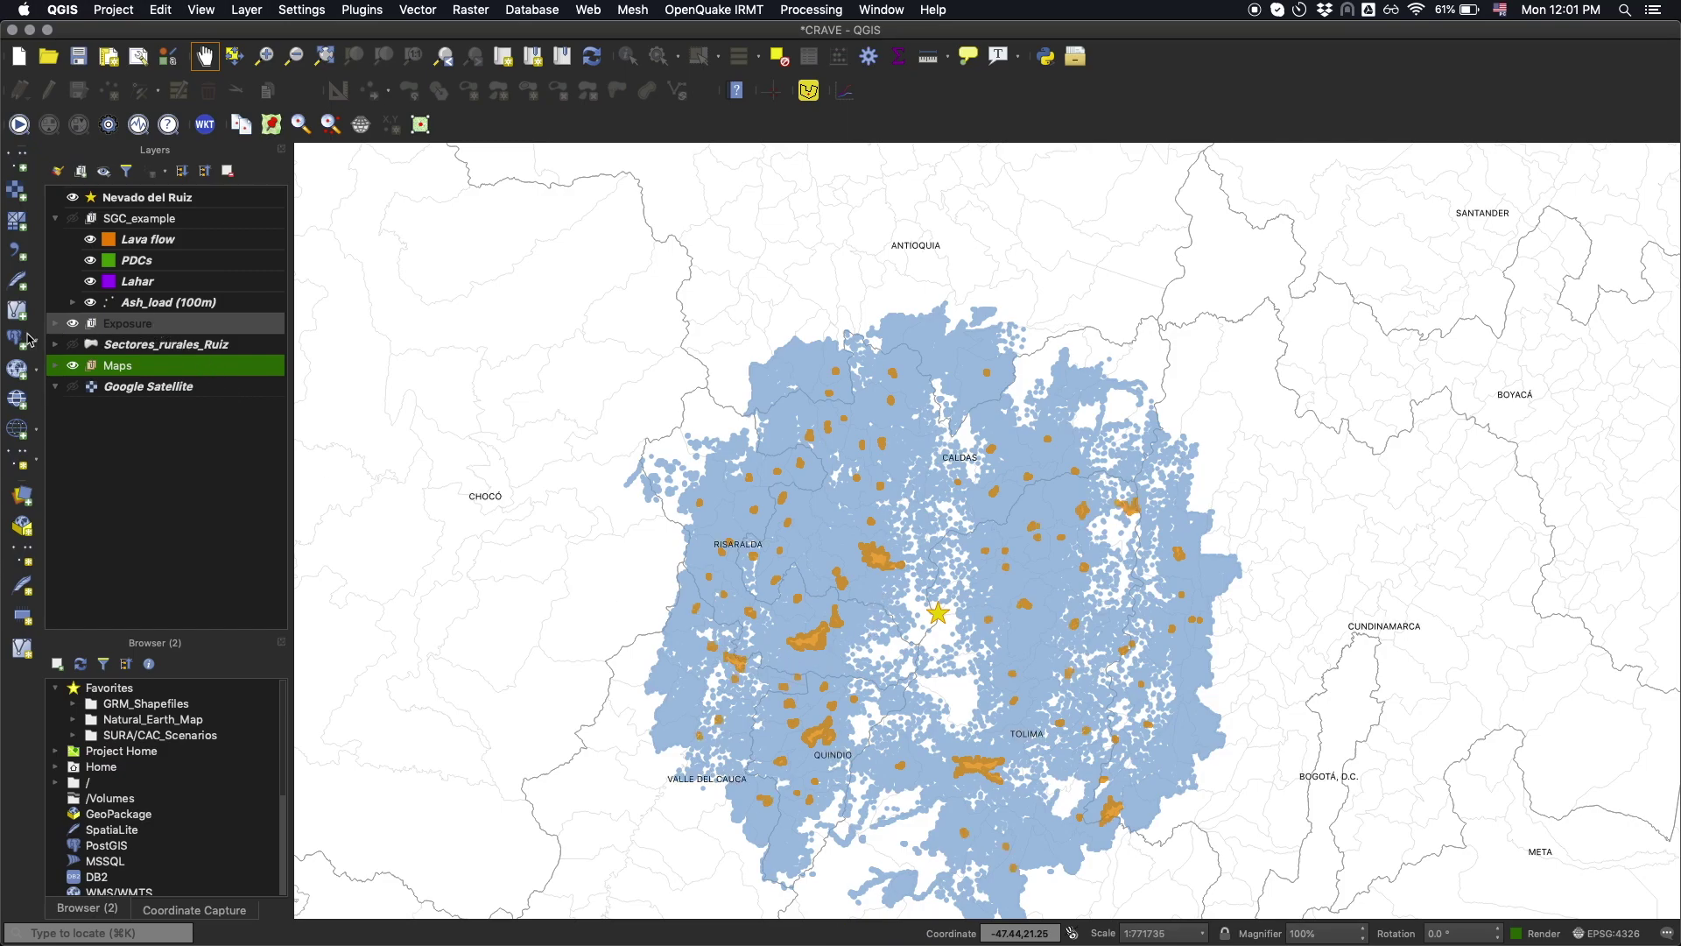
pyautogui.click(56, 323)
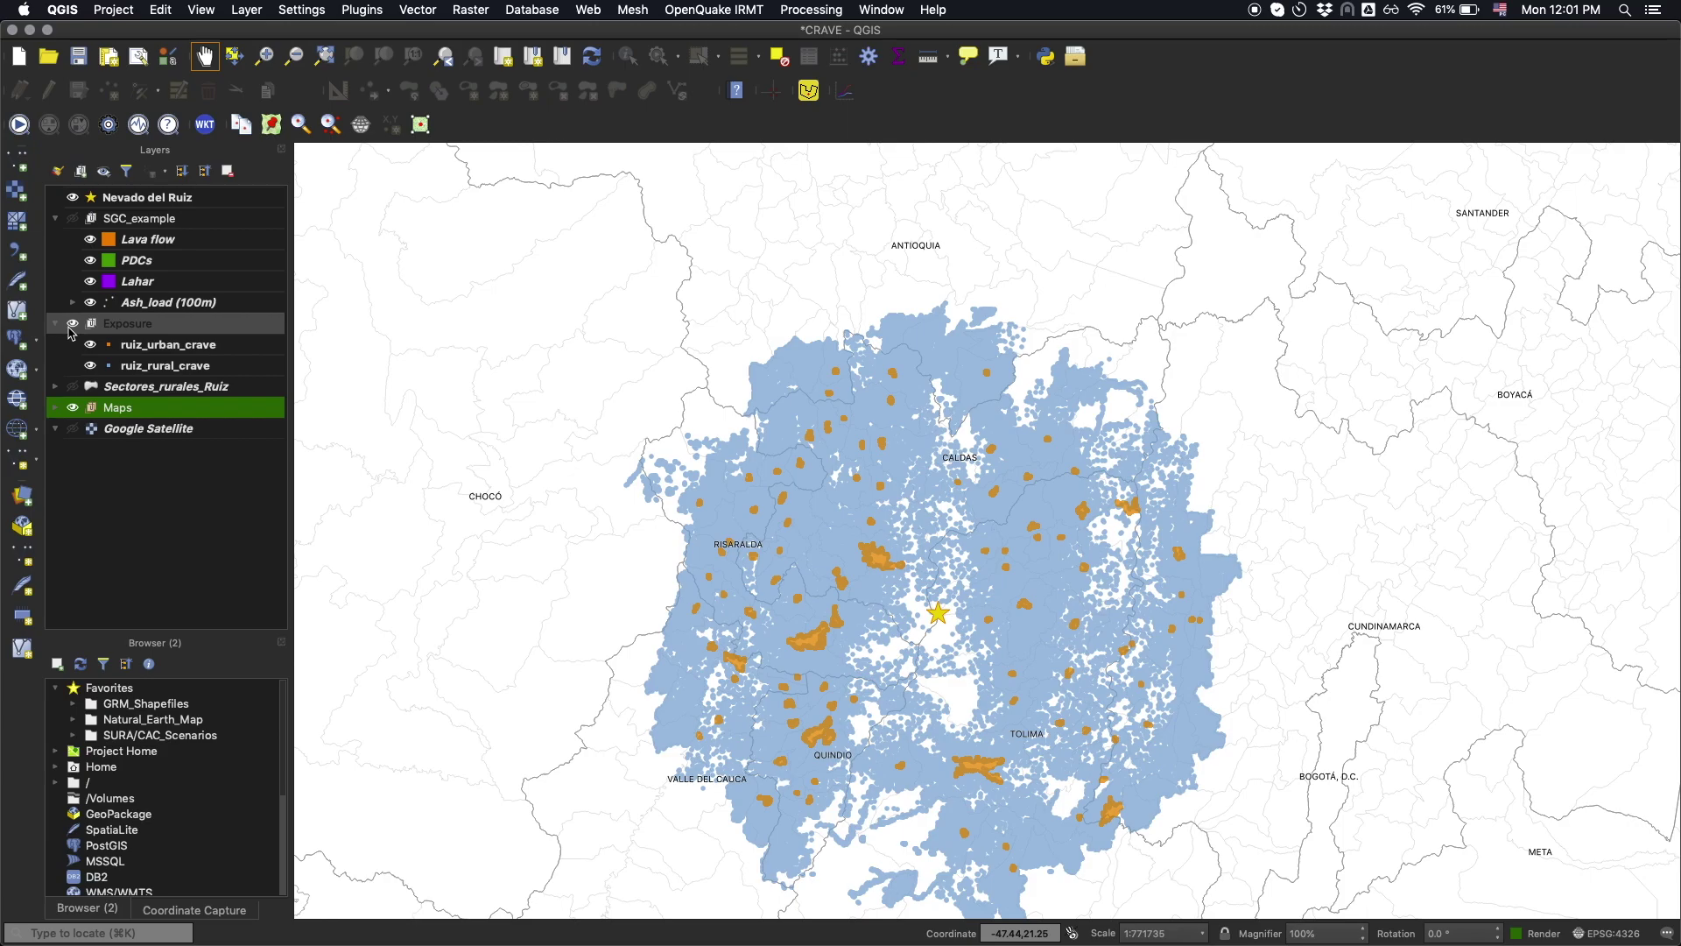
pyautogui.click(133, 366)
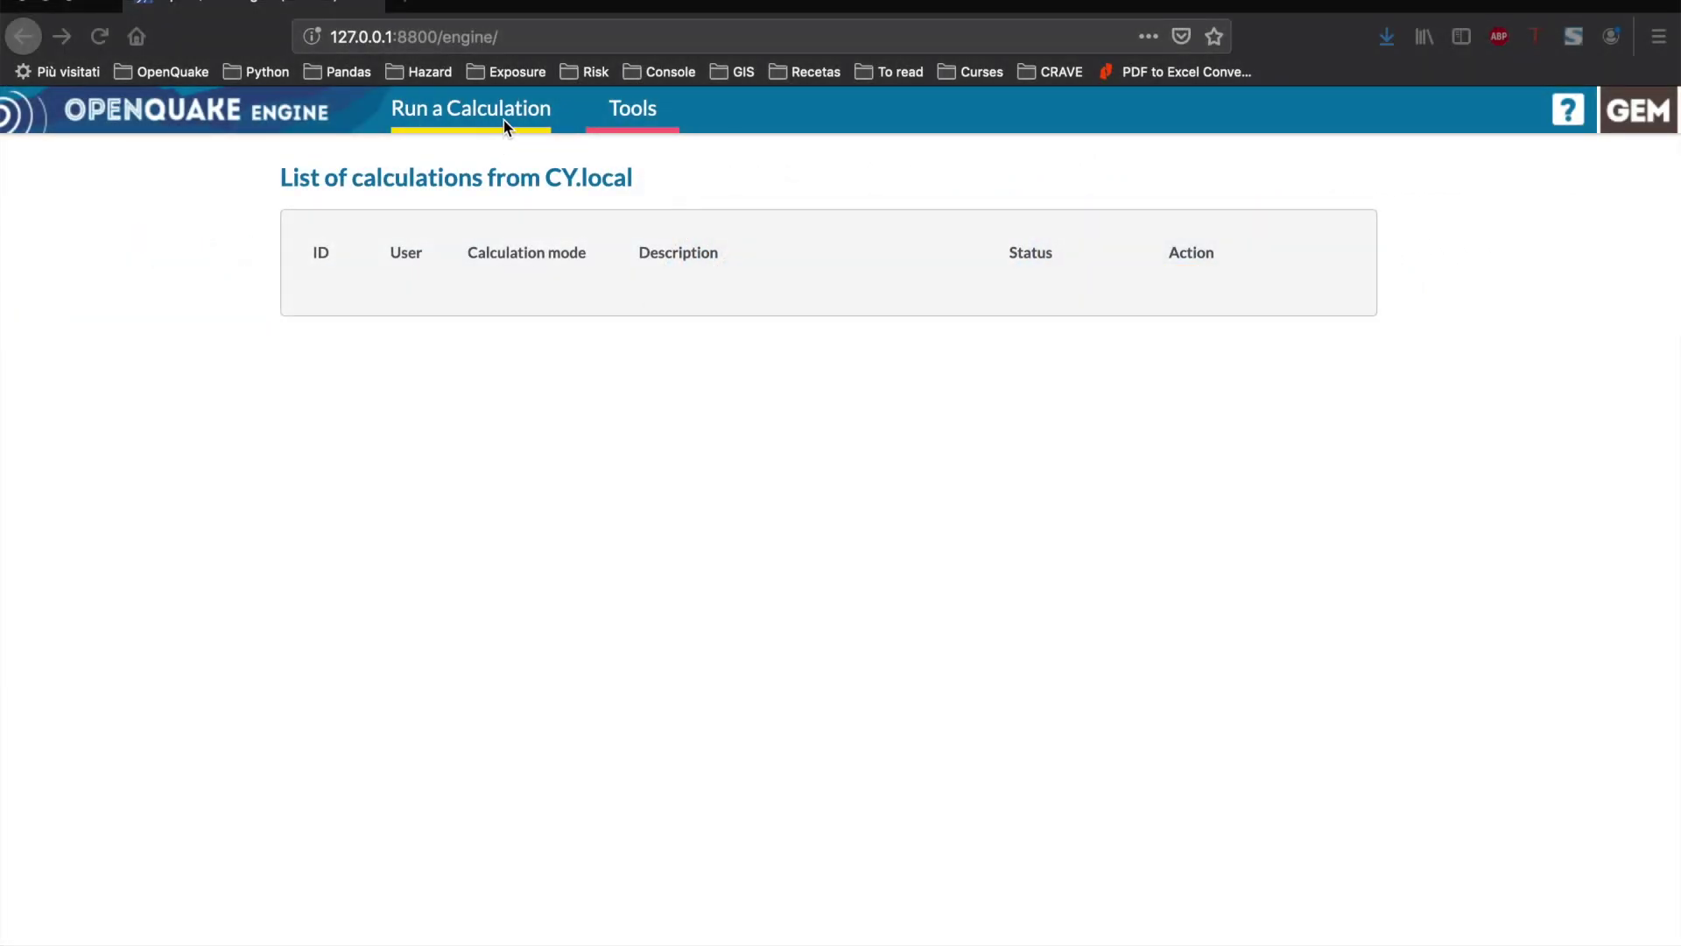
# Step: Go to Tools in the OpenQuake Engine header and choose the Configuration File tab
pyautogui.click(636, 119)
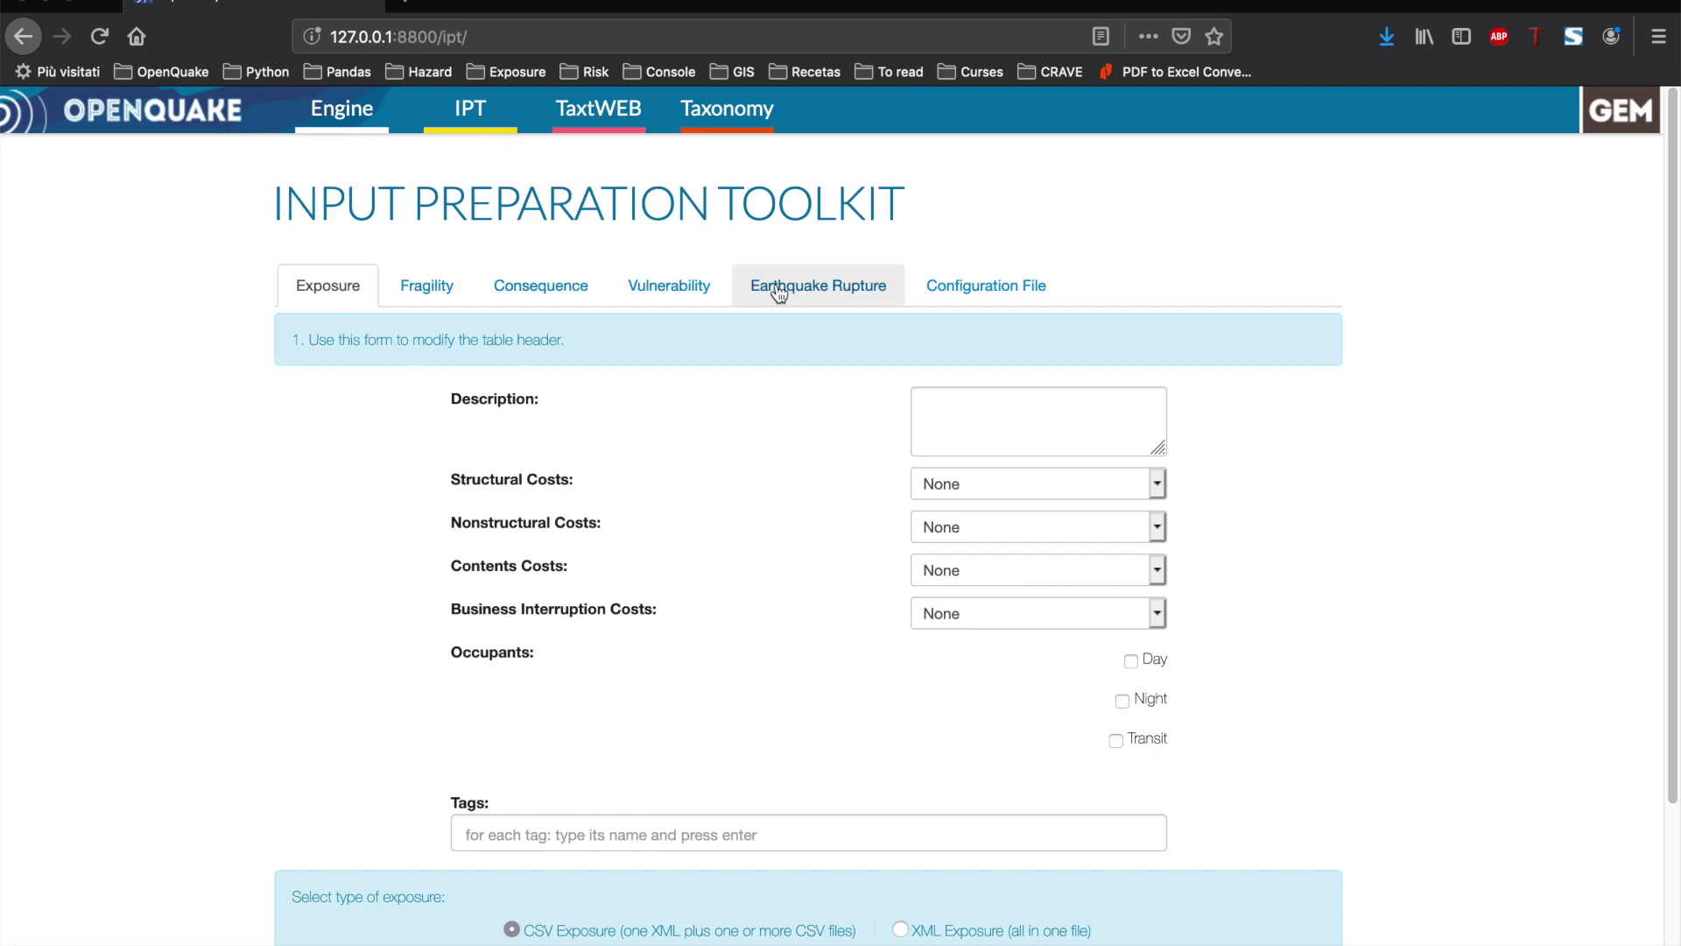
pyautogui.click(1038, 288)
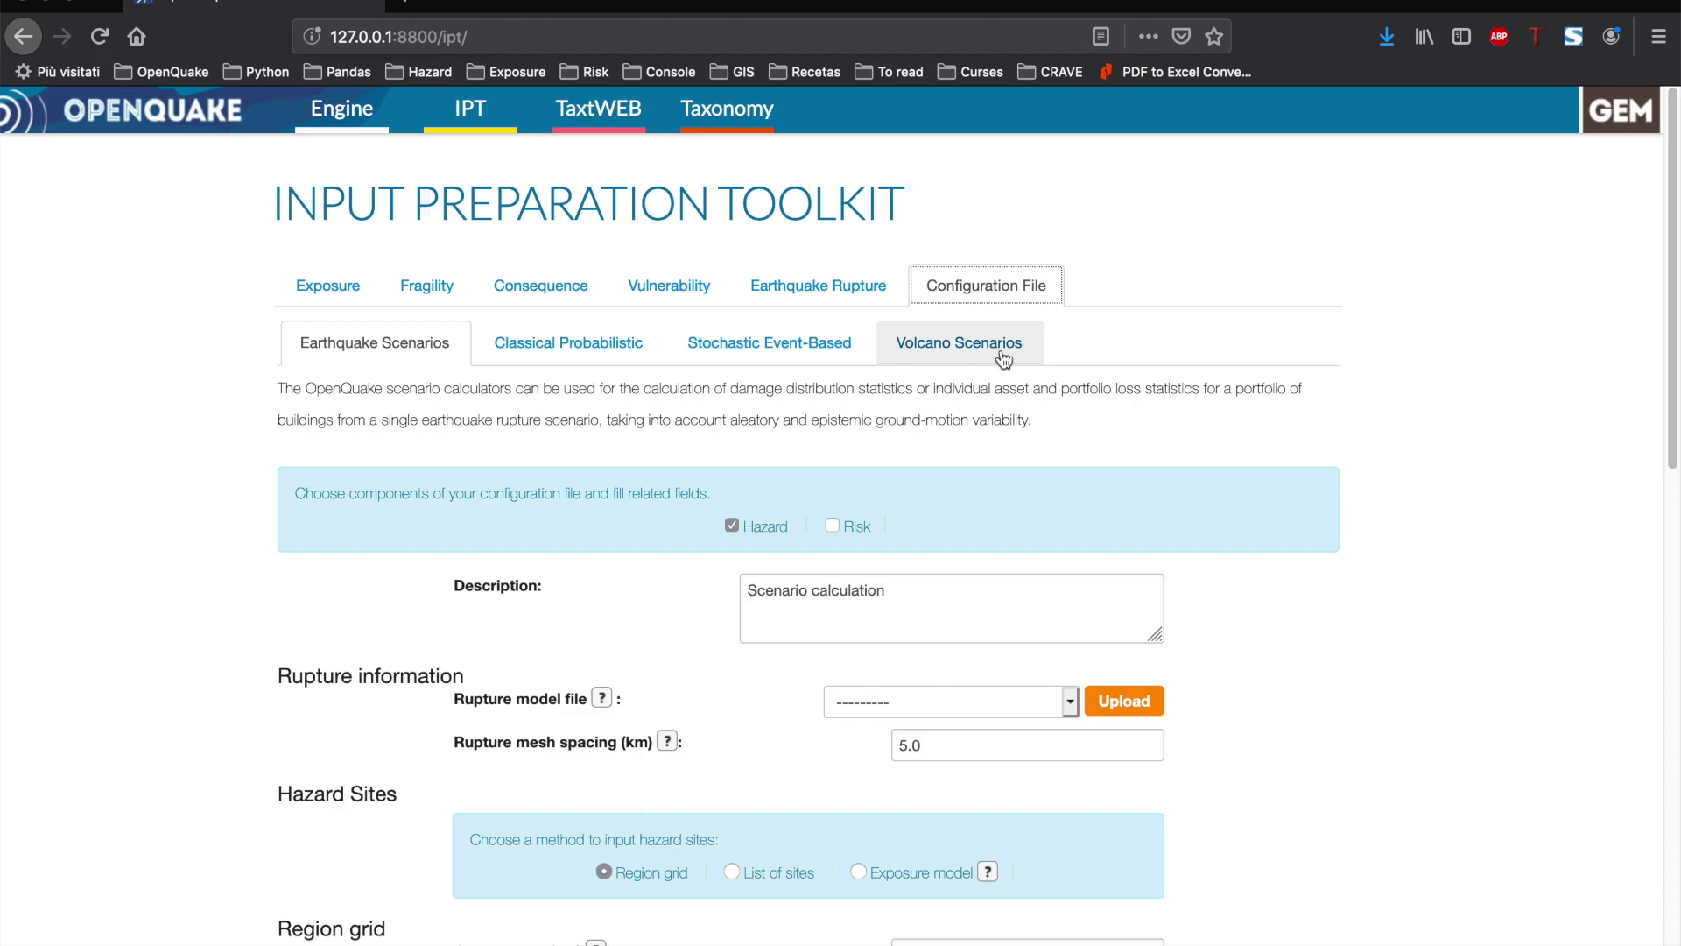
# Step: Switch to the volcano scenario form and select Lava flow instead of Ash fall
pyautogui.click(935, 355)
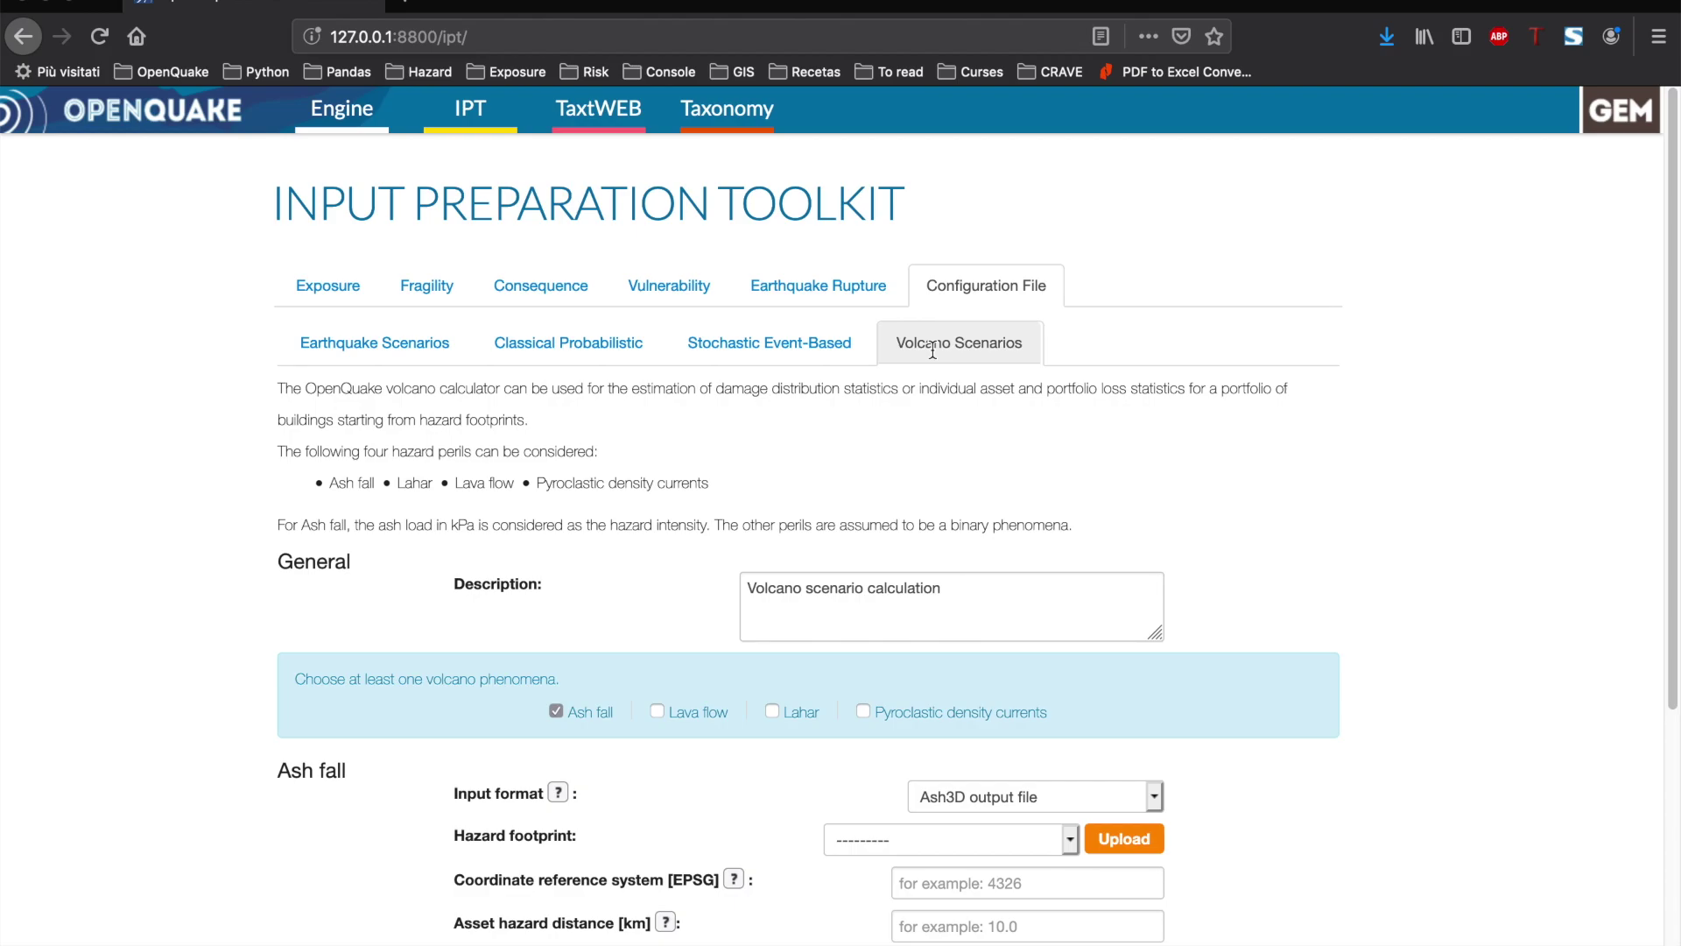
pyautogui.scroll(-3, 933, 351)
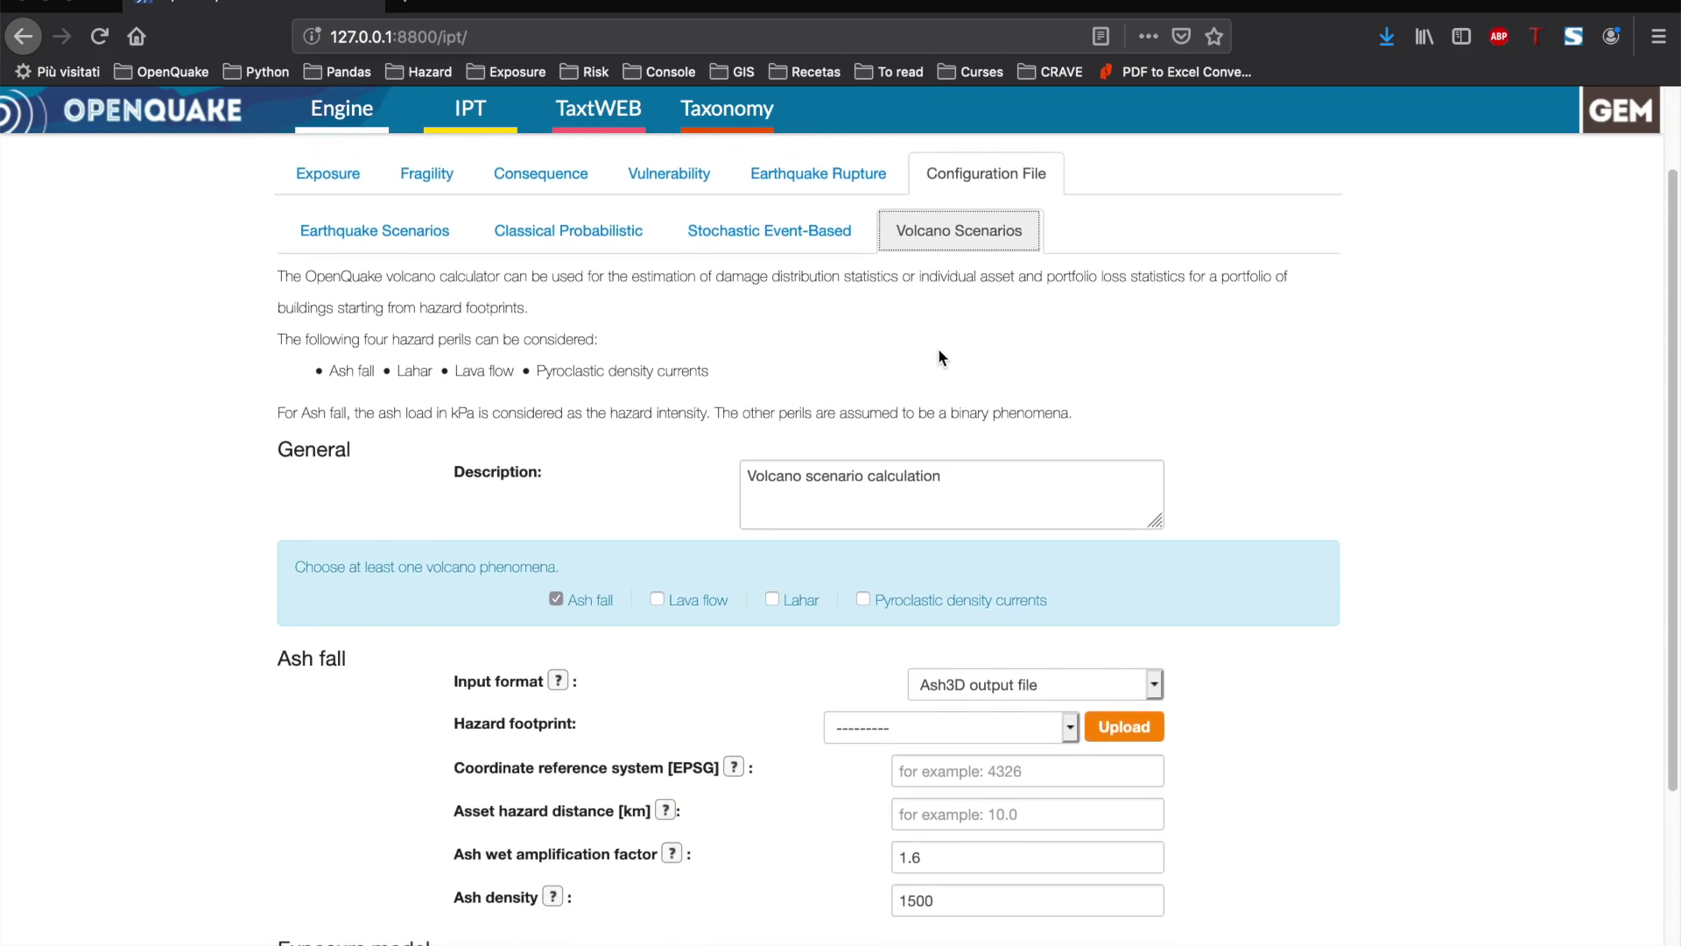
pyautogui.scroll(-2, 1228, 393)
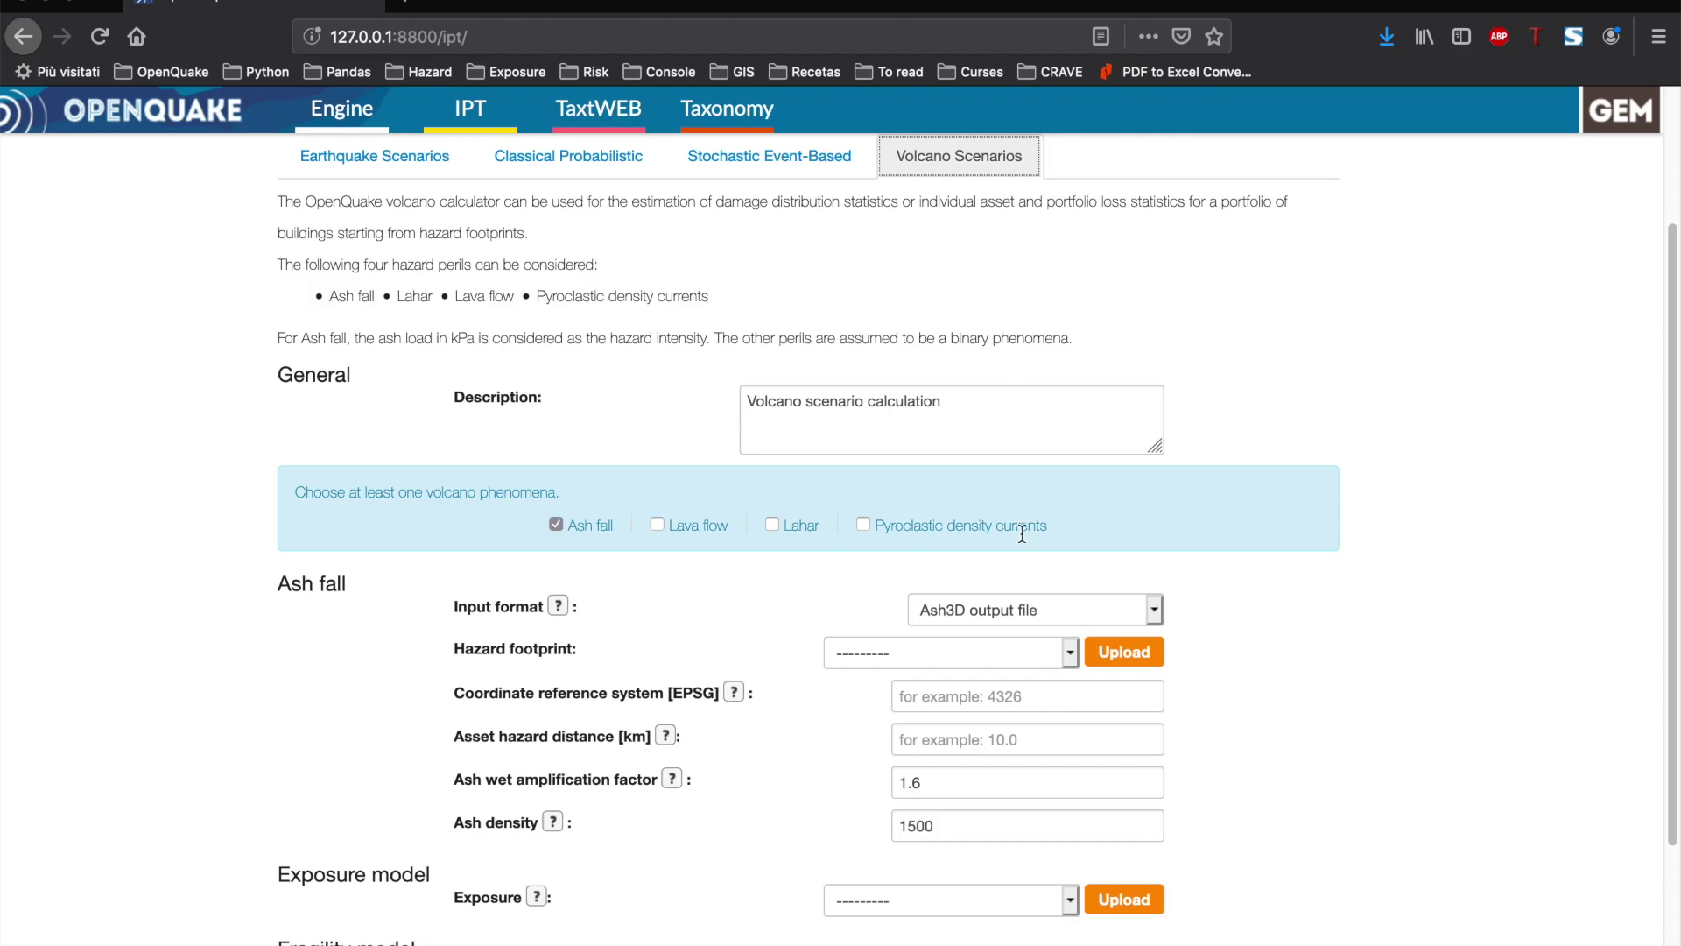
pyautogui.scroll(-3, 1231, 537)
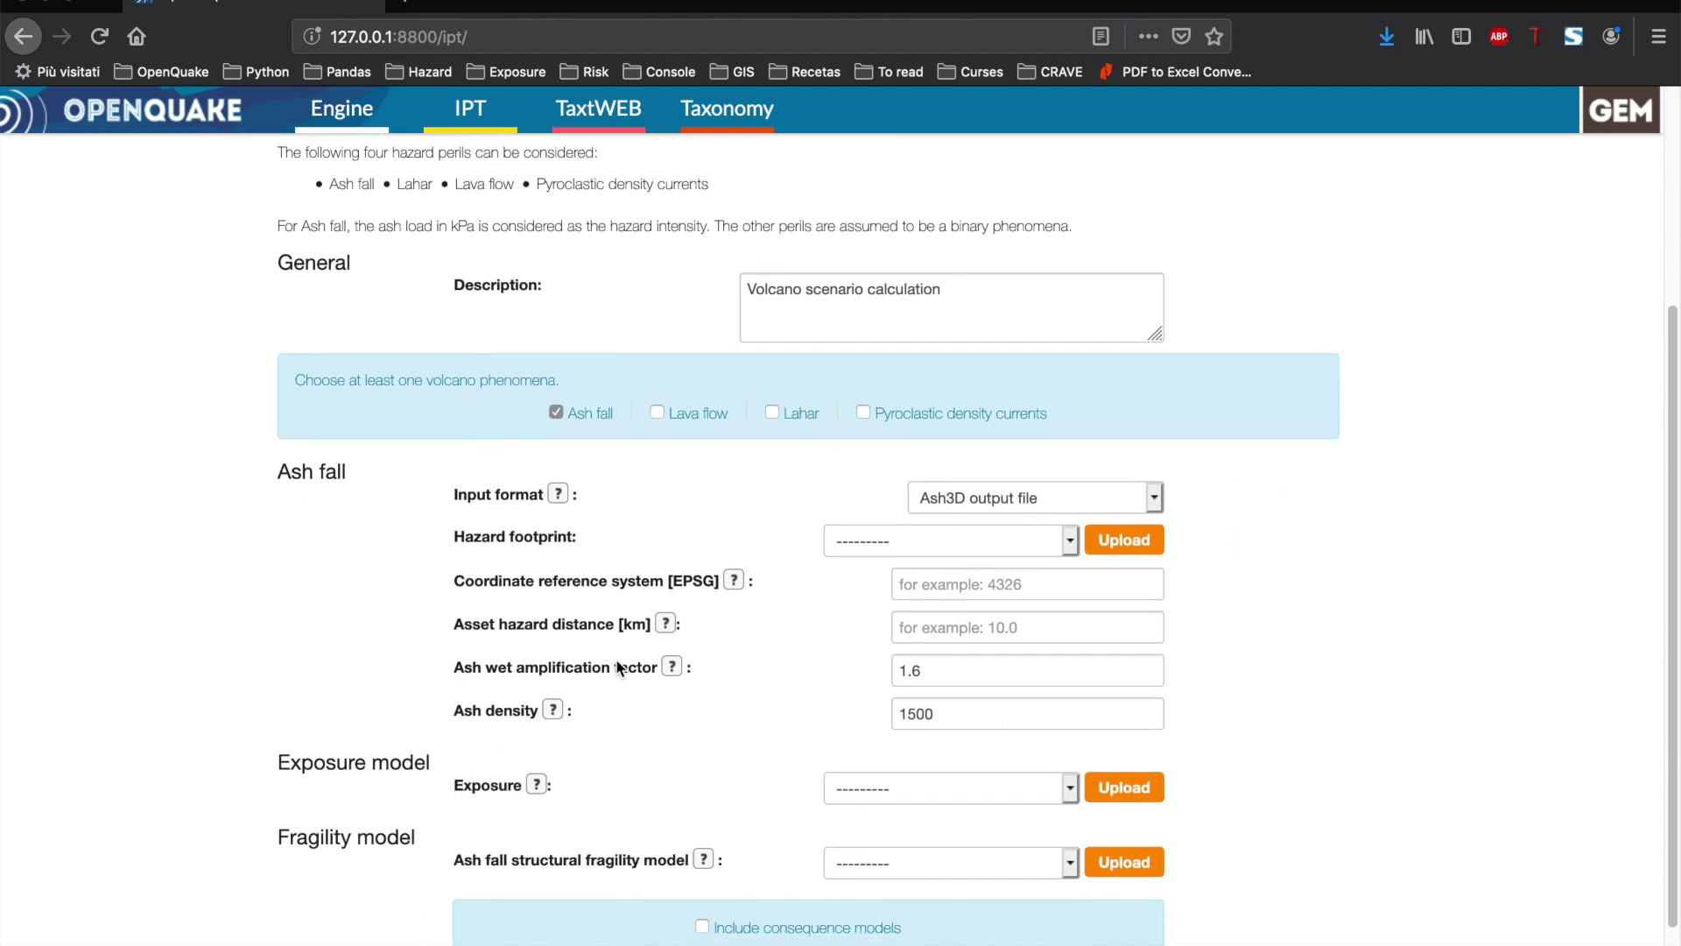
pyautogui.click(656, 413)
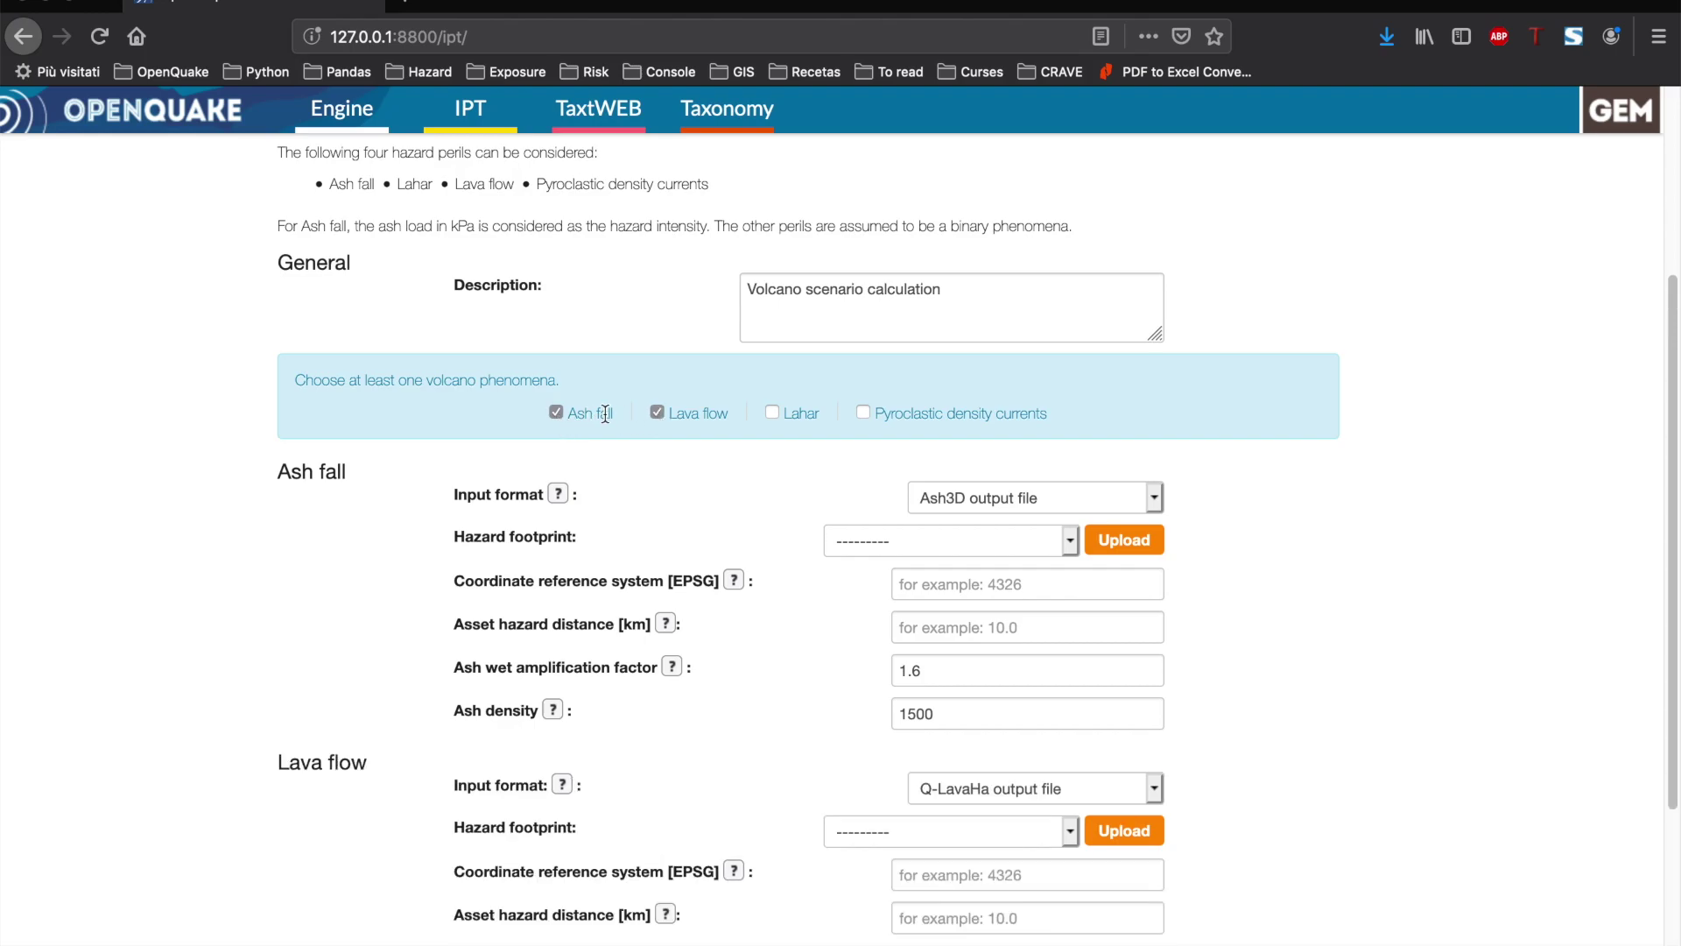
pyautogui.click(557, 413)
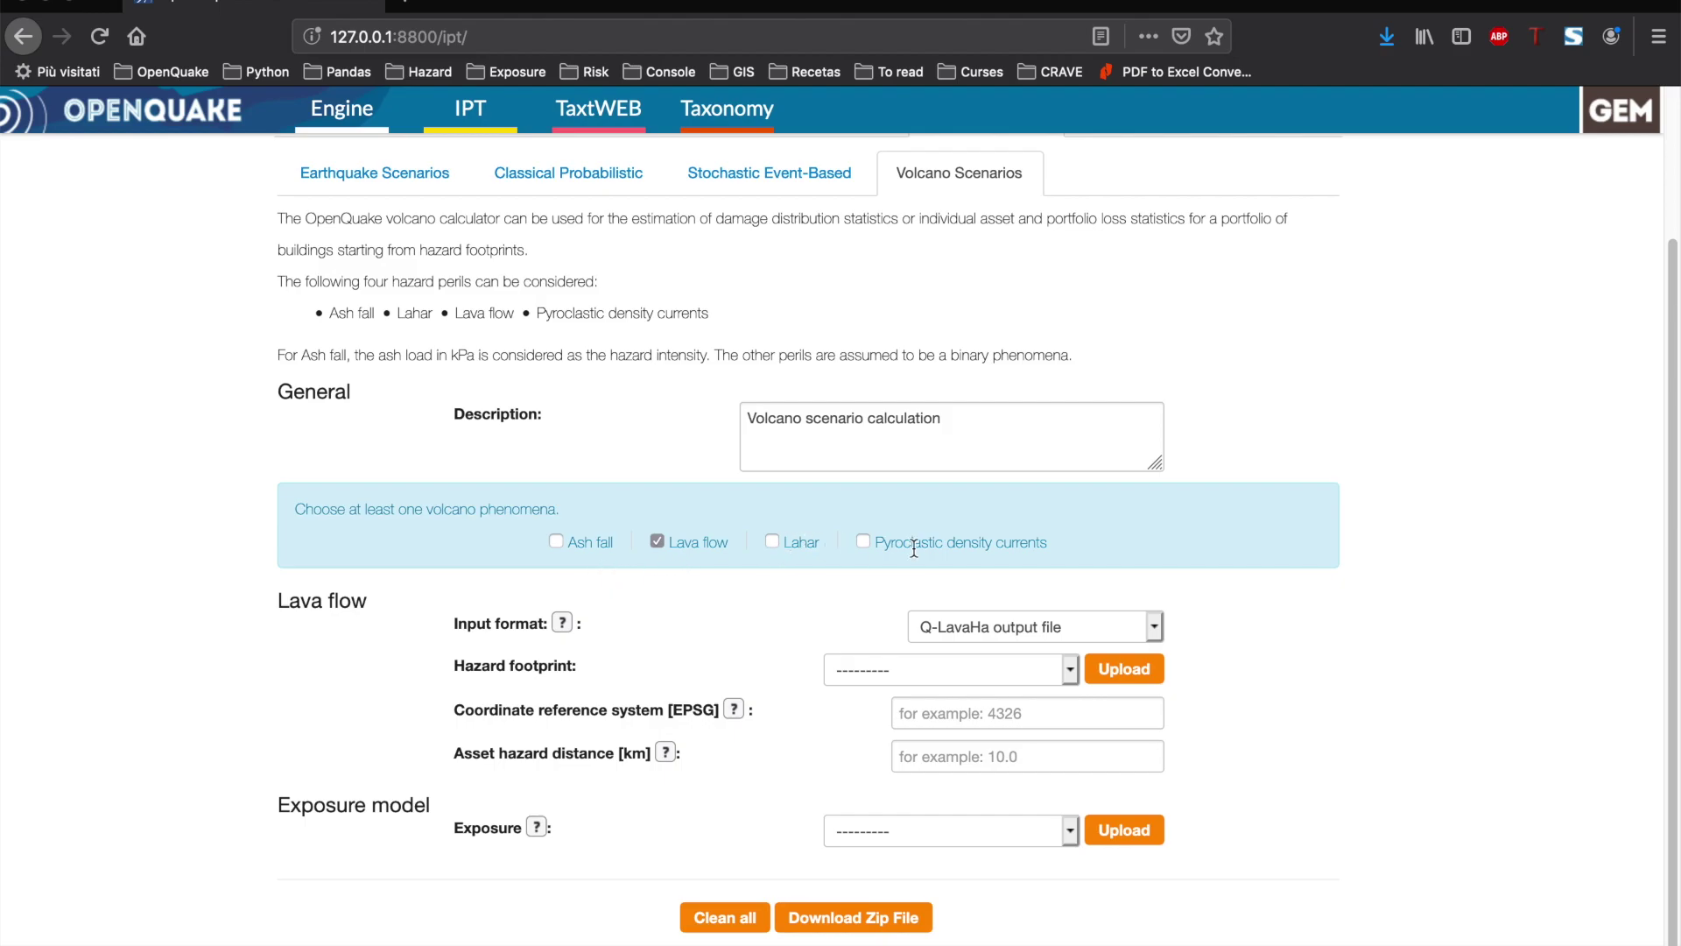
# Step: Re-check Ash fall and set the description to 'Example of volcano scenario calculation: El Ruiz'
pyautogui.click(556, 541)
pyautogui.tripleClick(806, 348)
pyautogui.click(748, 346)
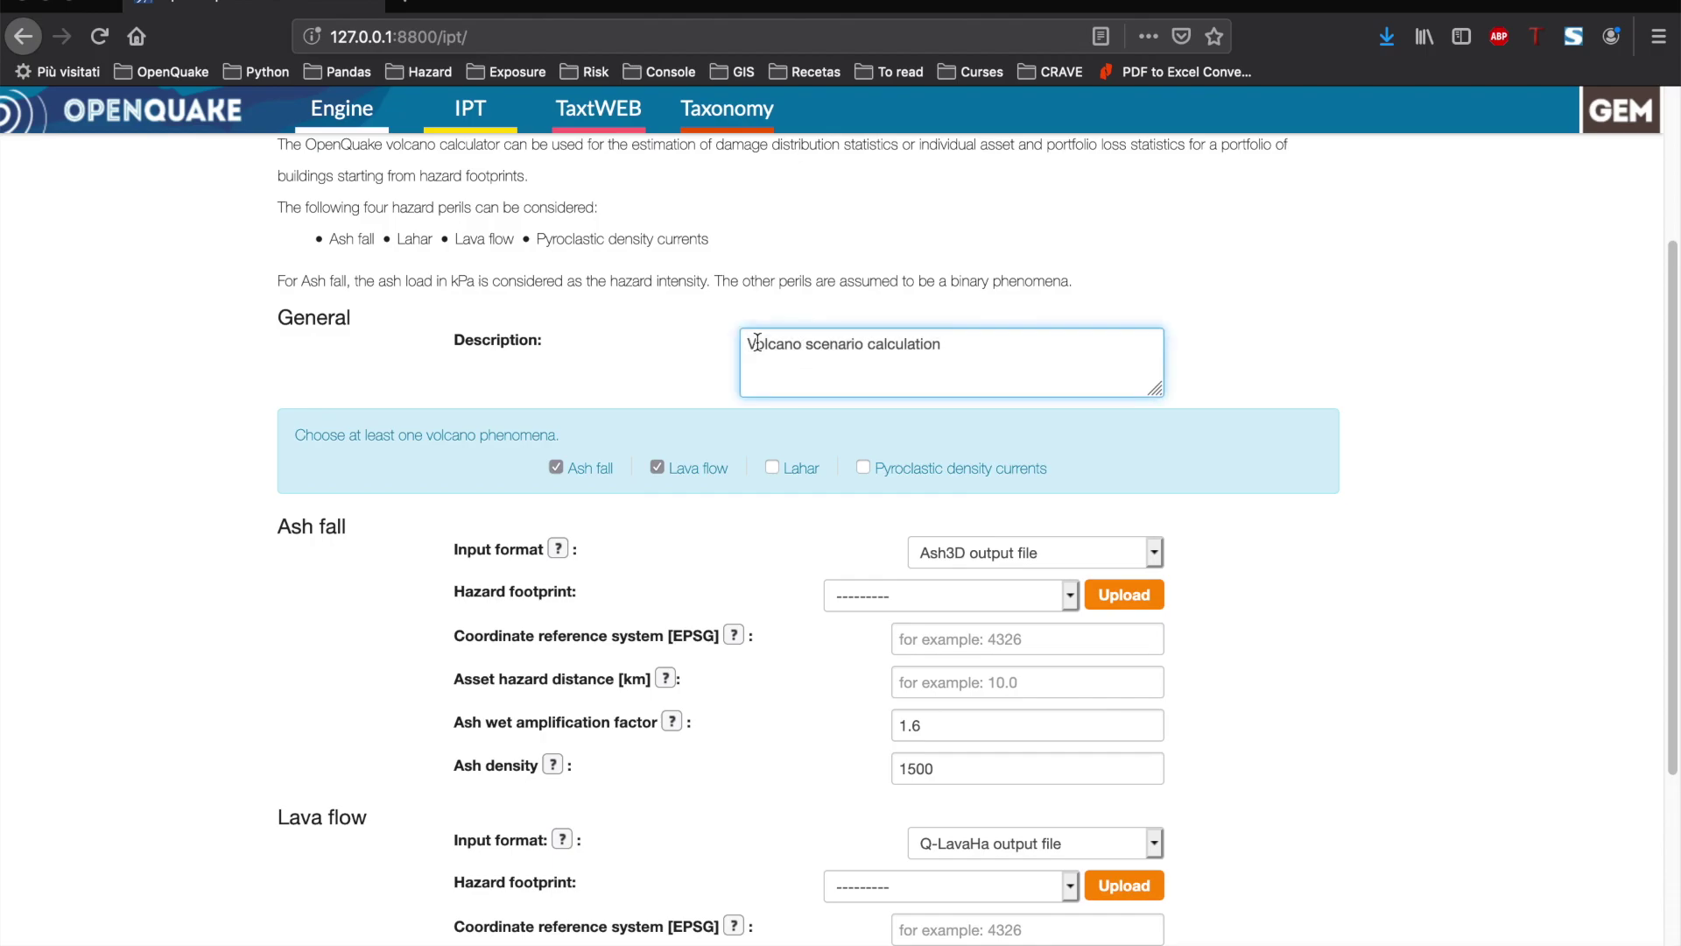
pyautogui.write('Example ')
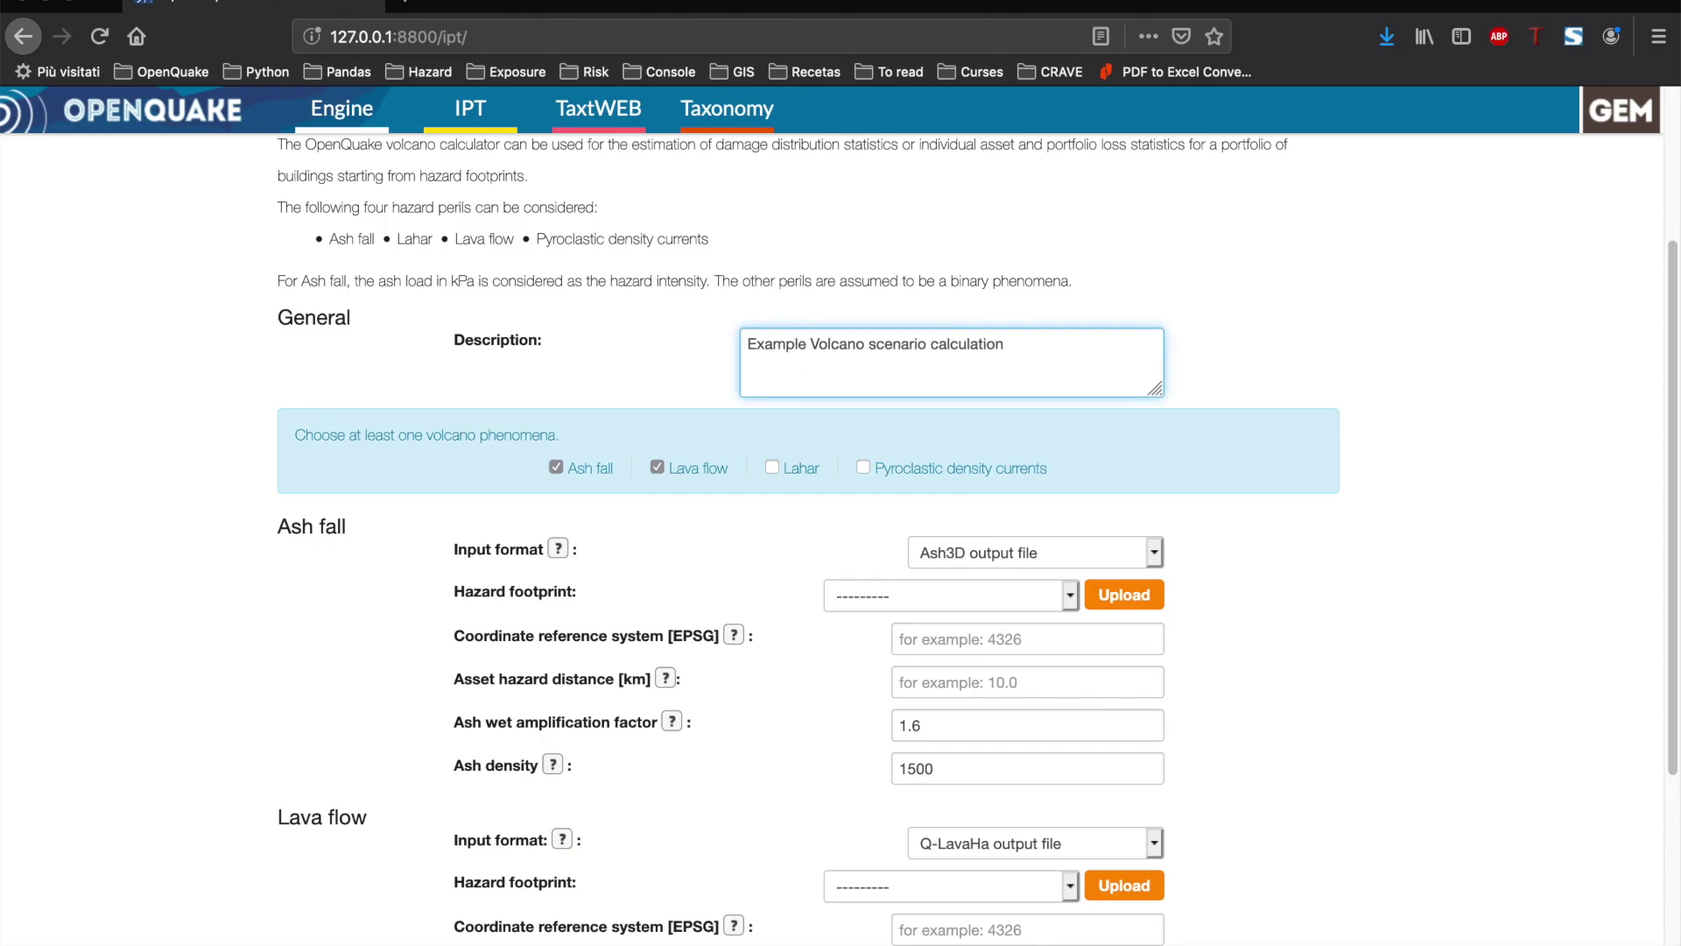
pyautogui.write('of v')
pyautogui.write(': El Ruiz')
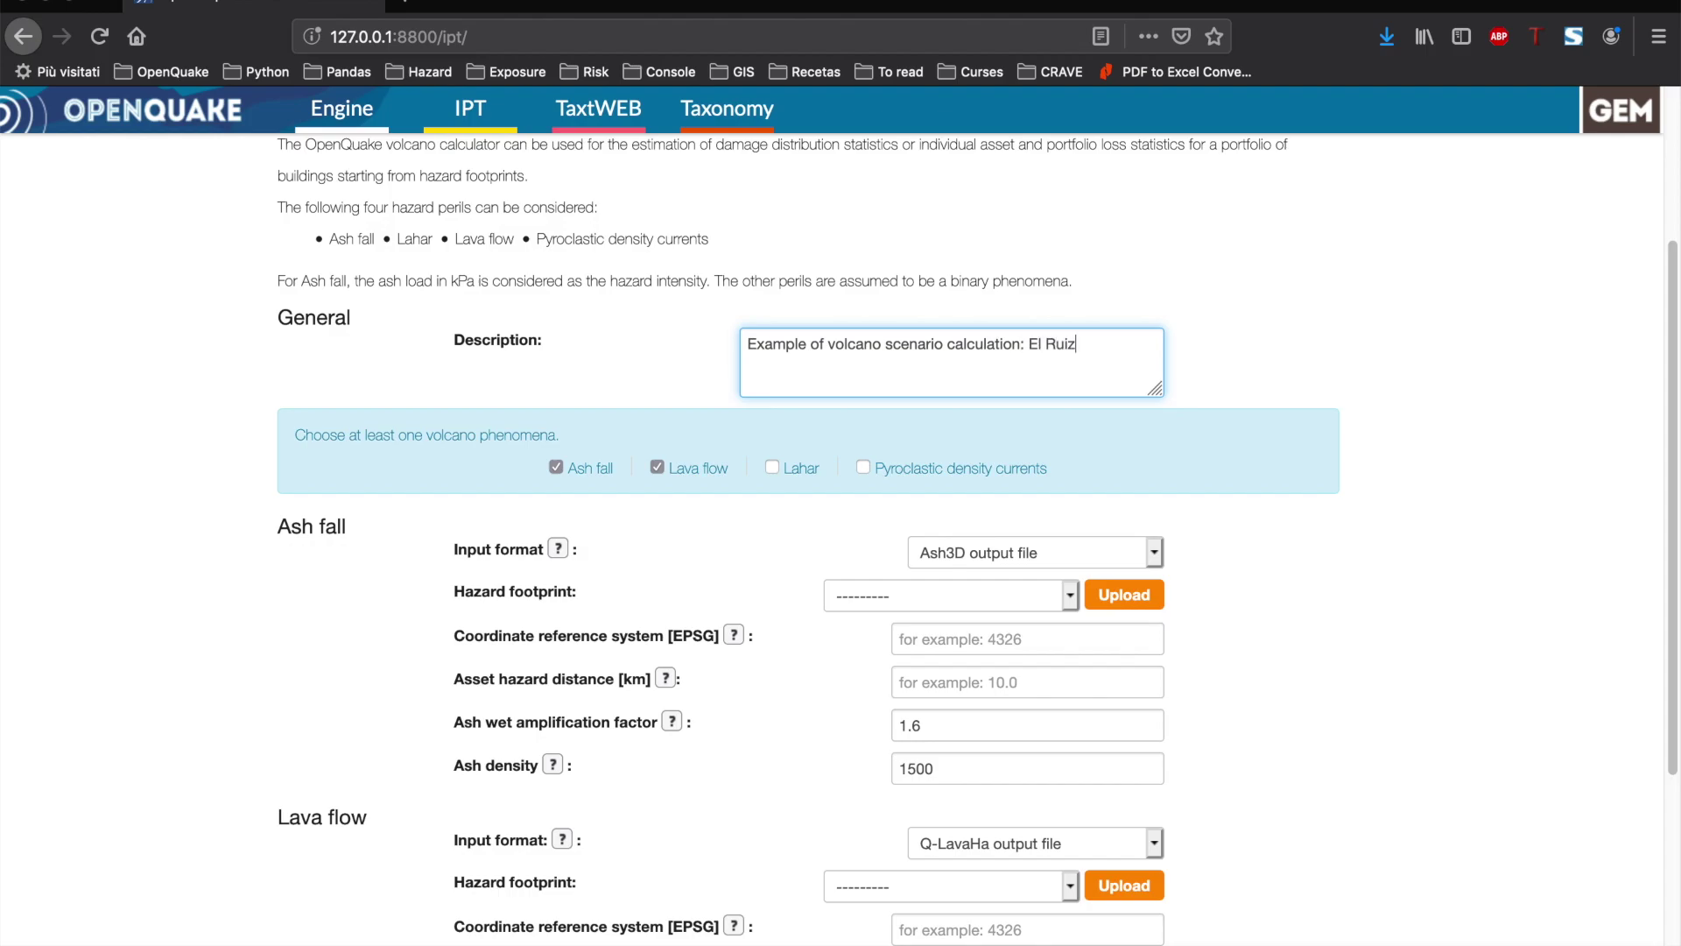
pyautogui.click(1235, 522)
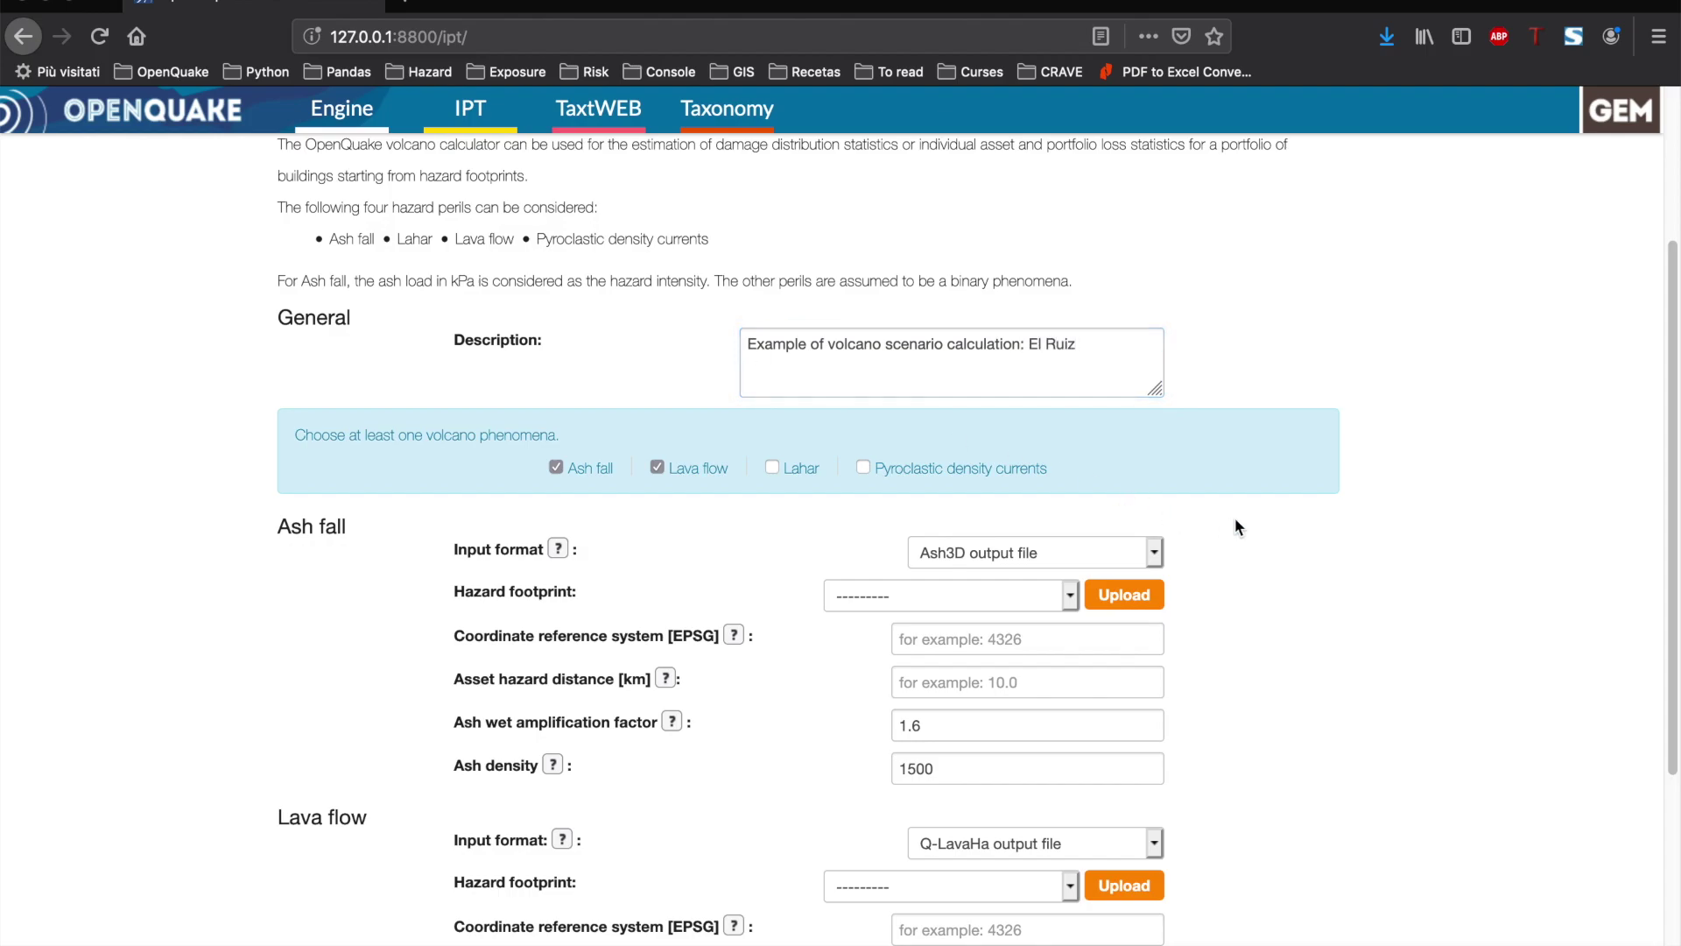
# Step: Also check Lahar and Pyroclastic density currents as phenomena
pyautogui.click(771, 473)
pyautogui.click(865, 473)
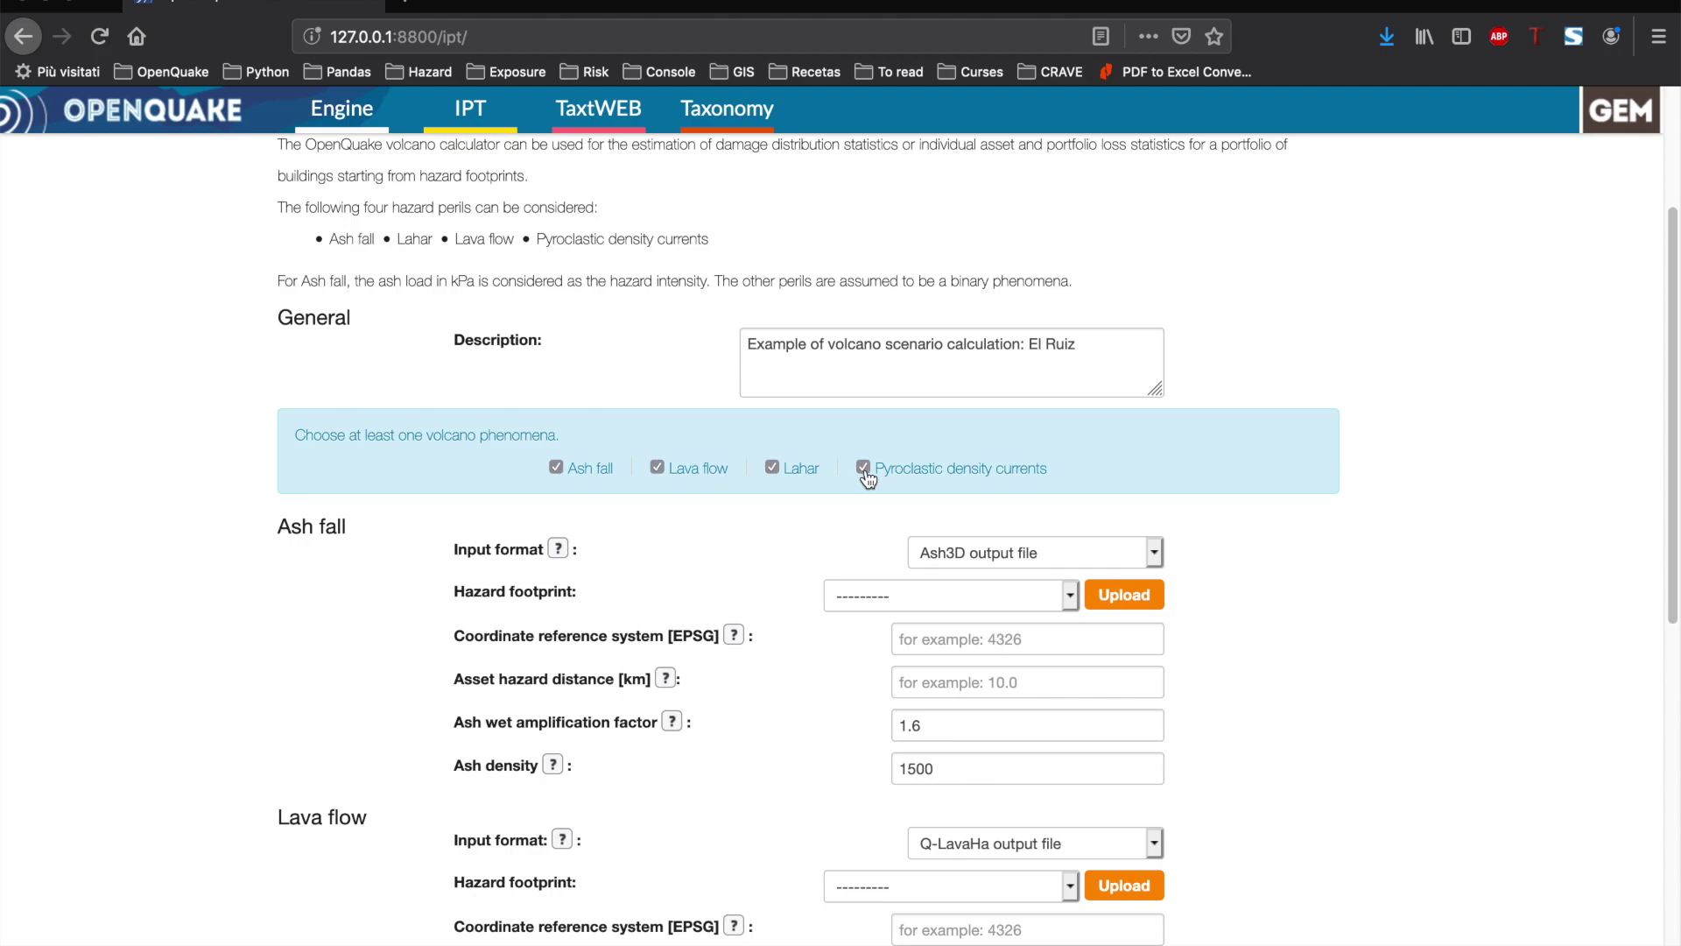
pyautogui.scroll(-2, 1138, 473)
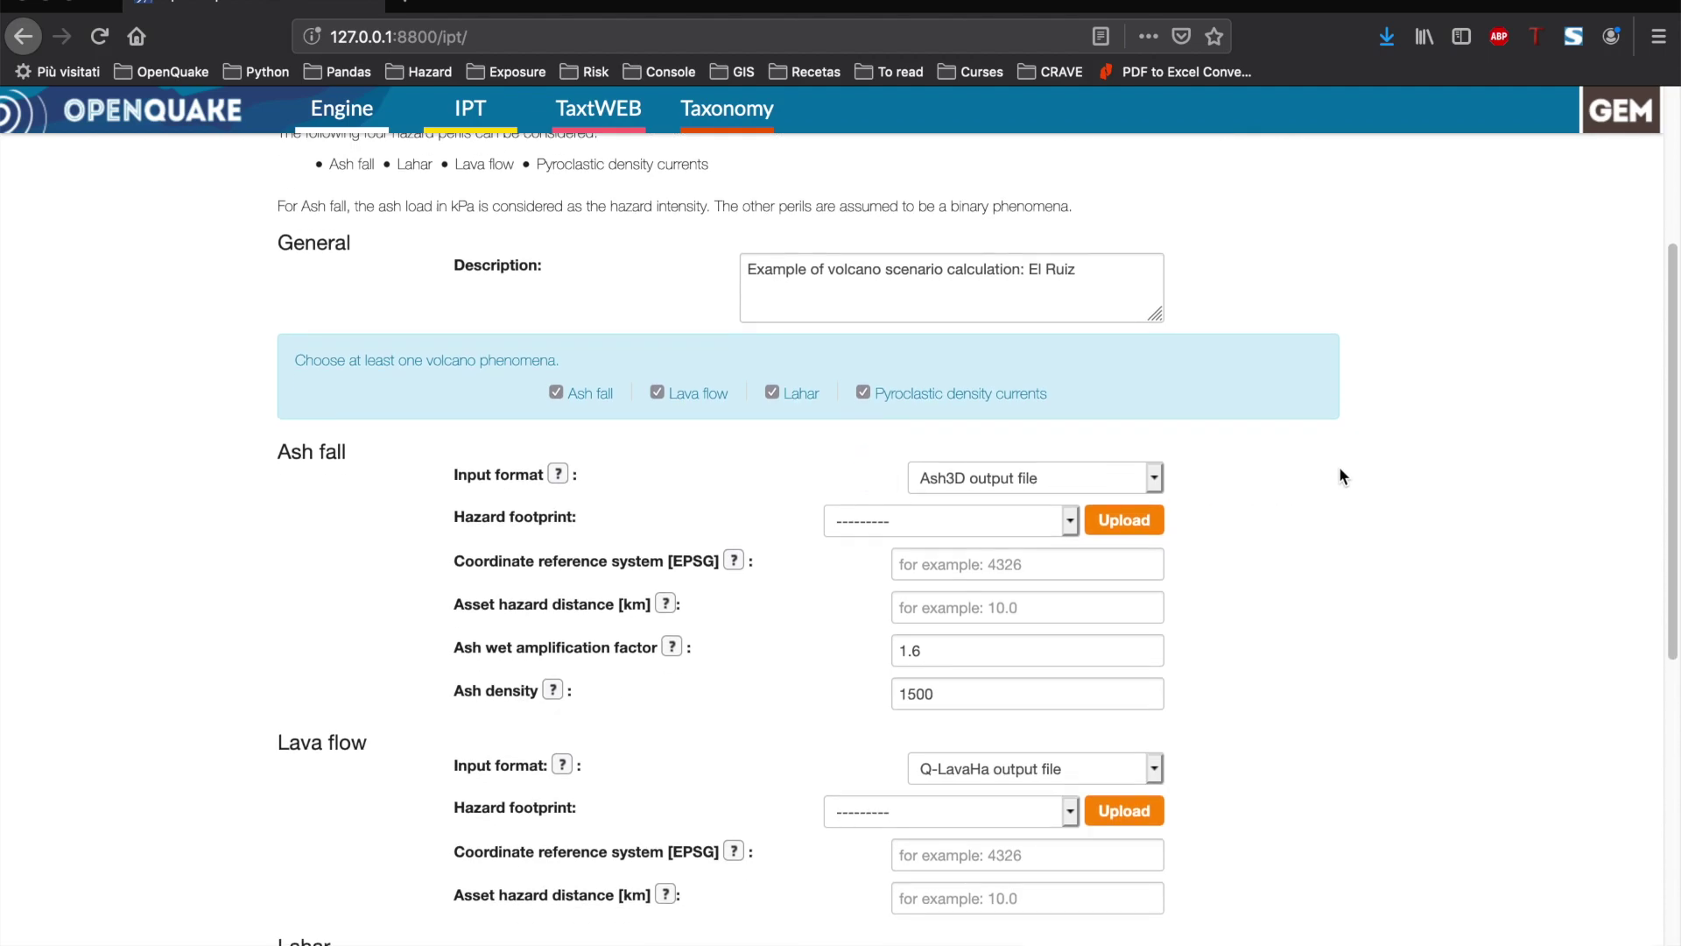
pyautogui.scroll(-5, 1342, 501)
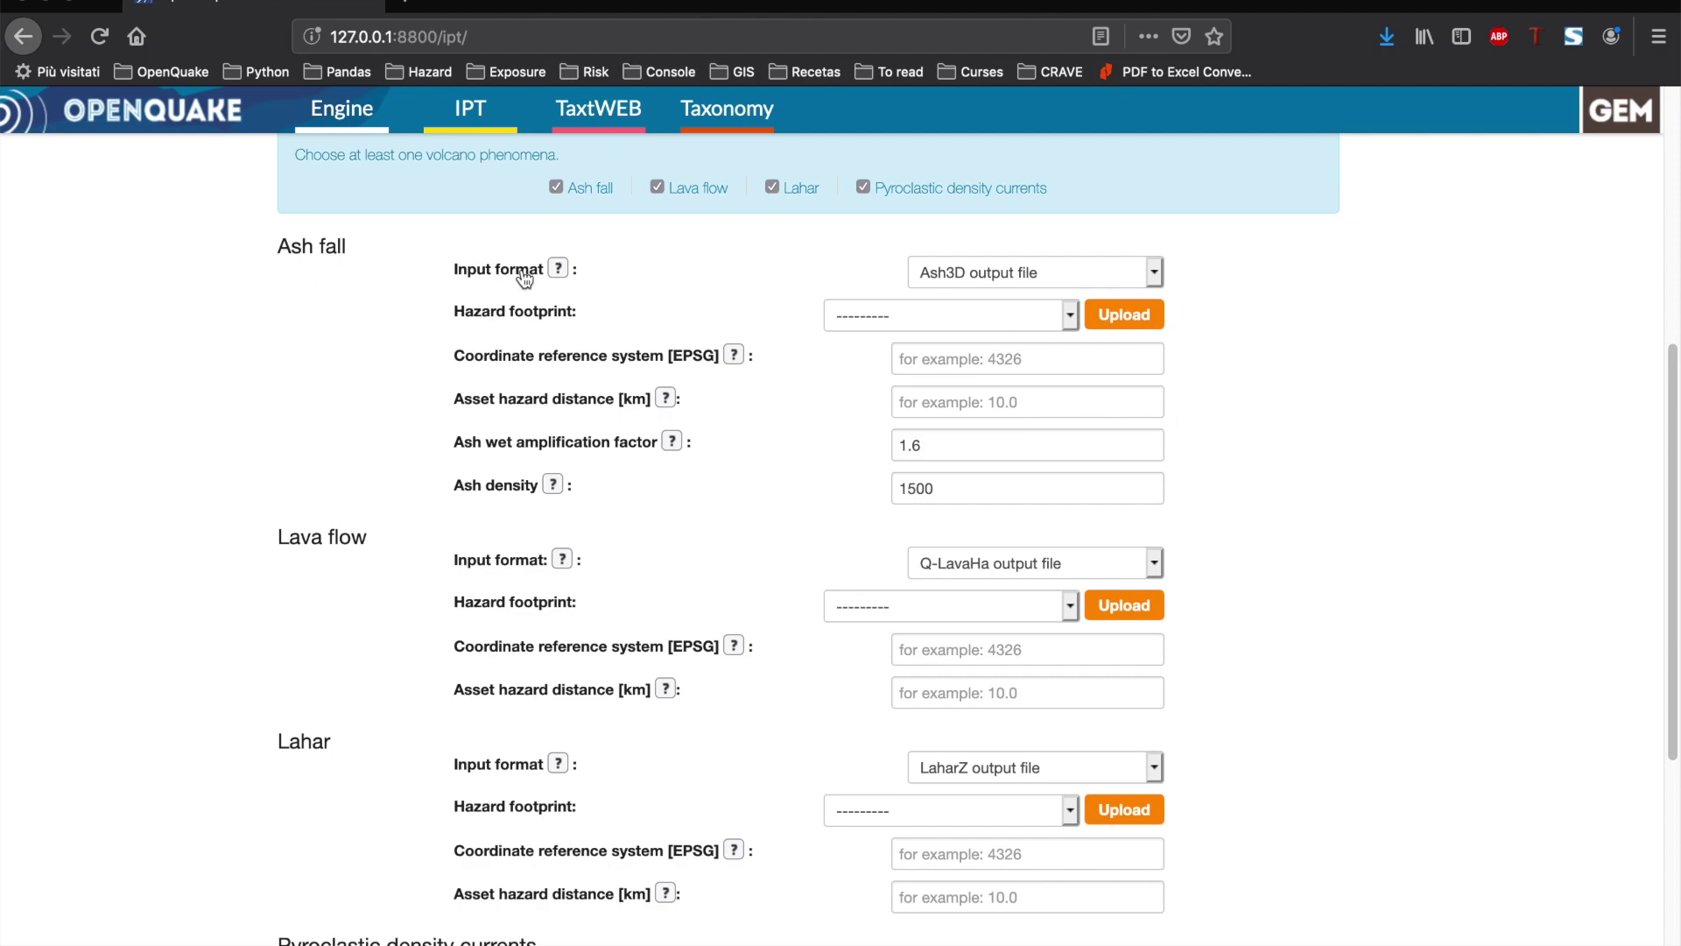
# Step: Read the Ash fall input-format help, then set the input format to Default CSV format
pyautogui.moveTo(558, 274)
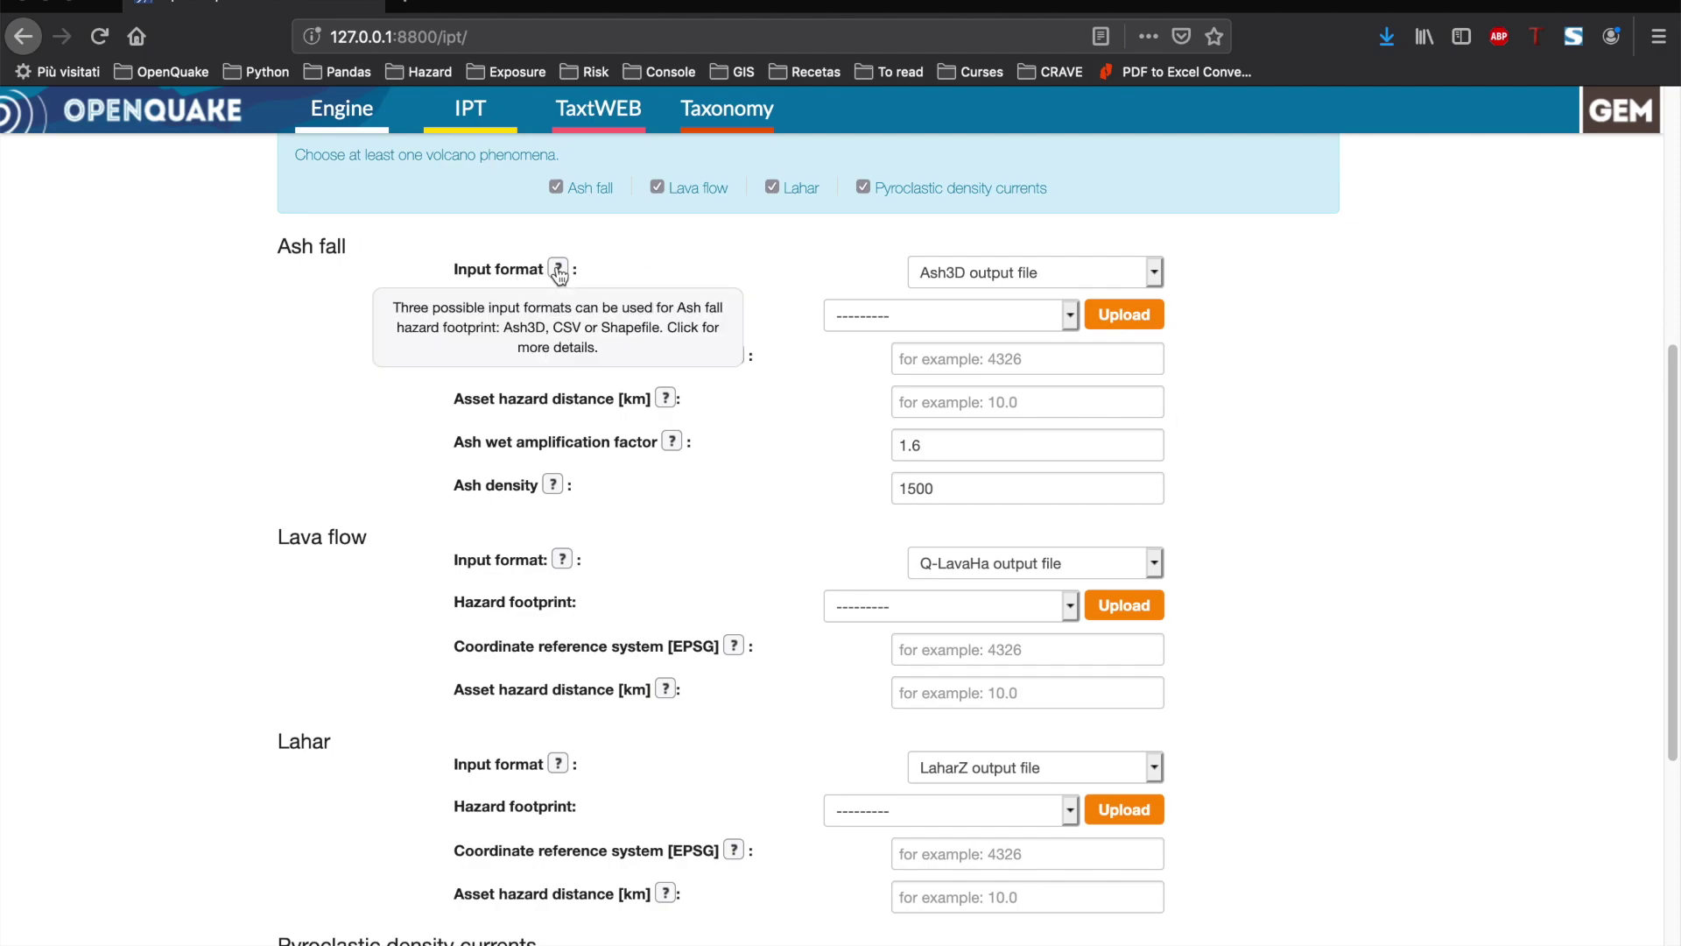
pyautogui.click(559, 270)
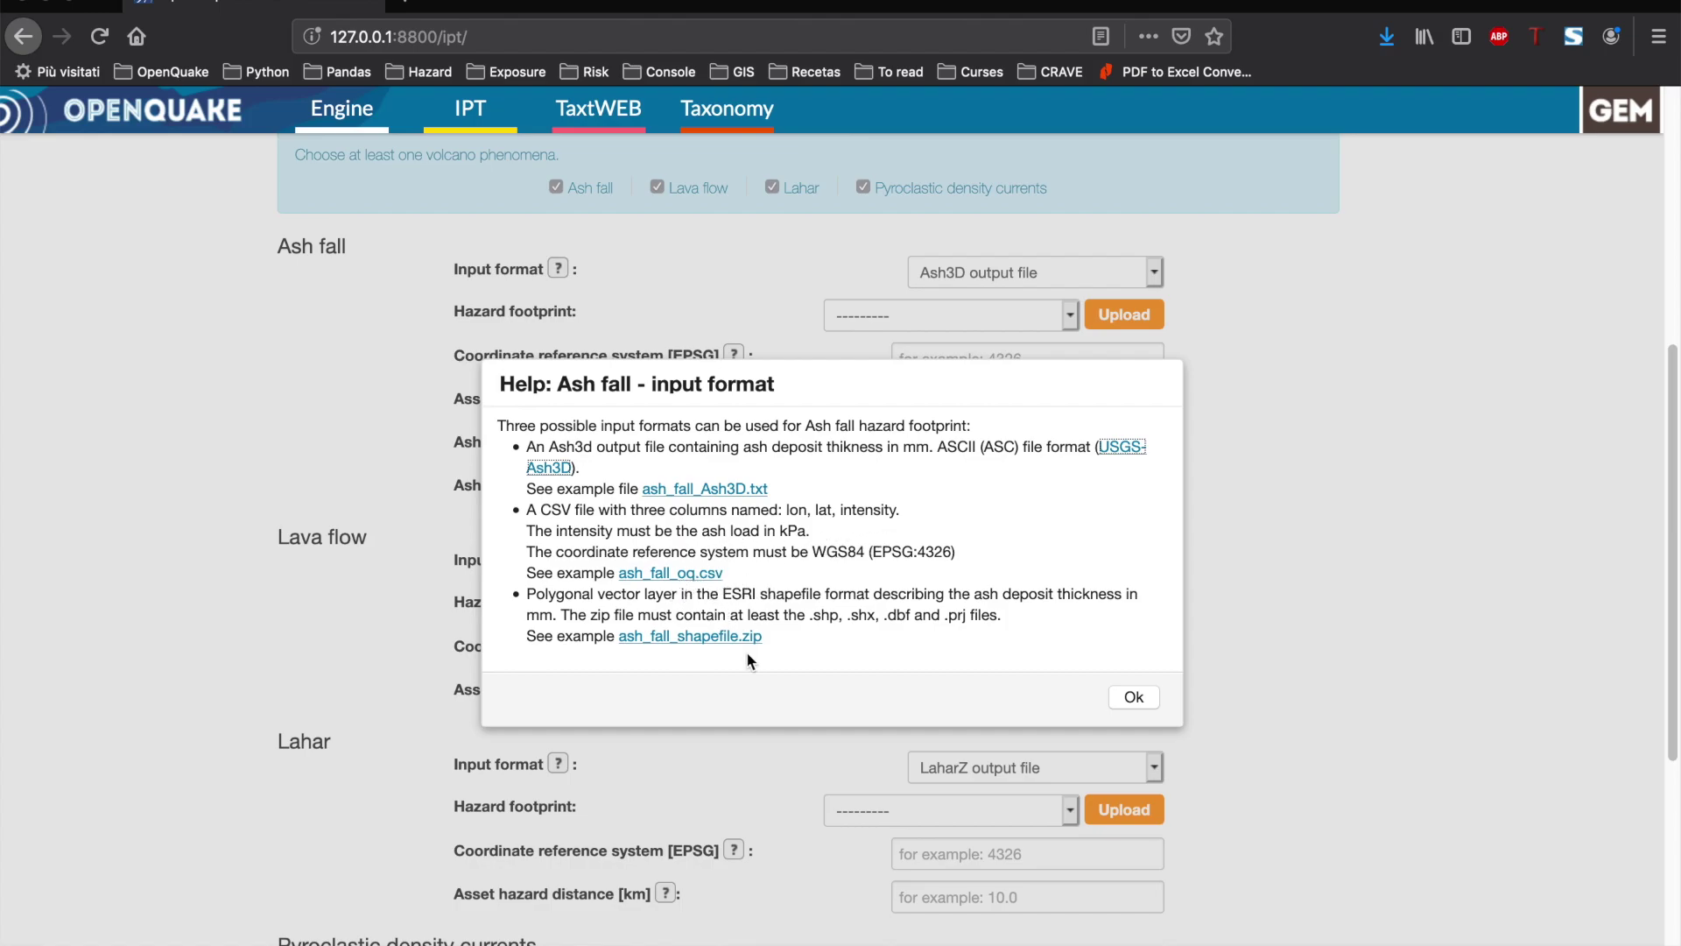
pyautogui.click(1133, 697)
pyautogui.click(1156, 272)
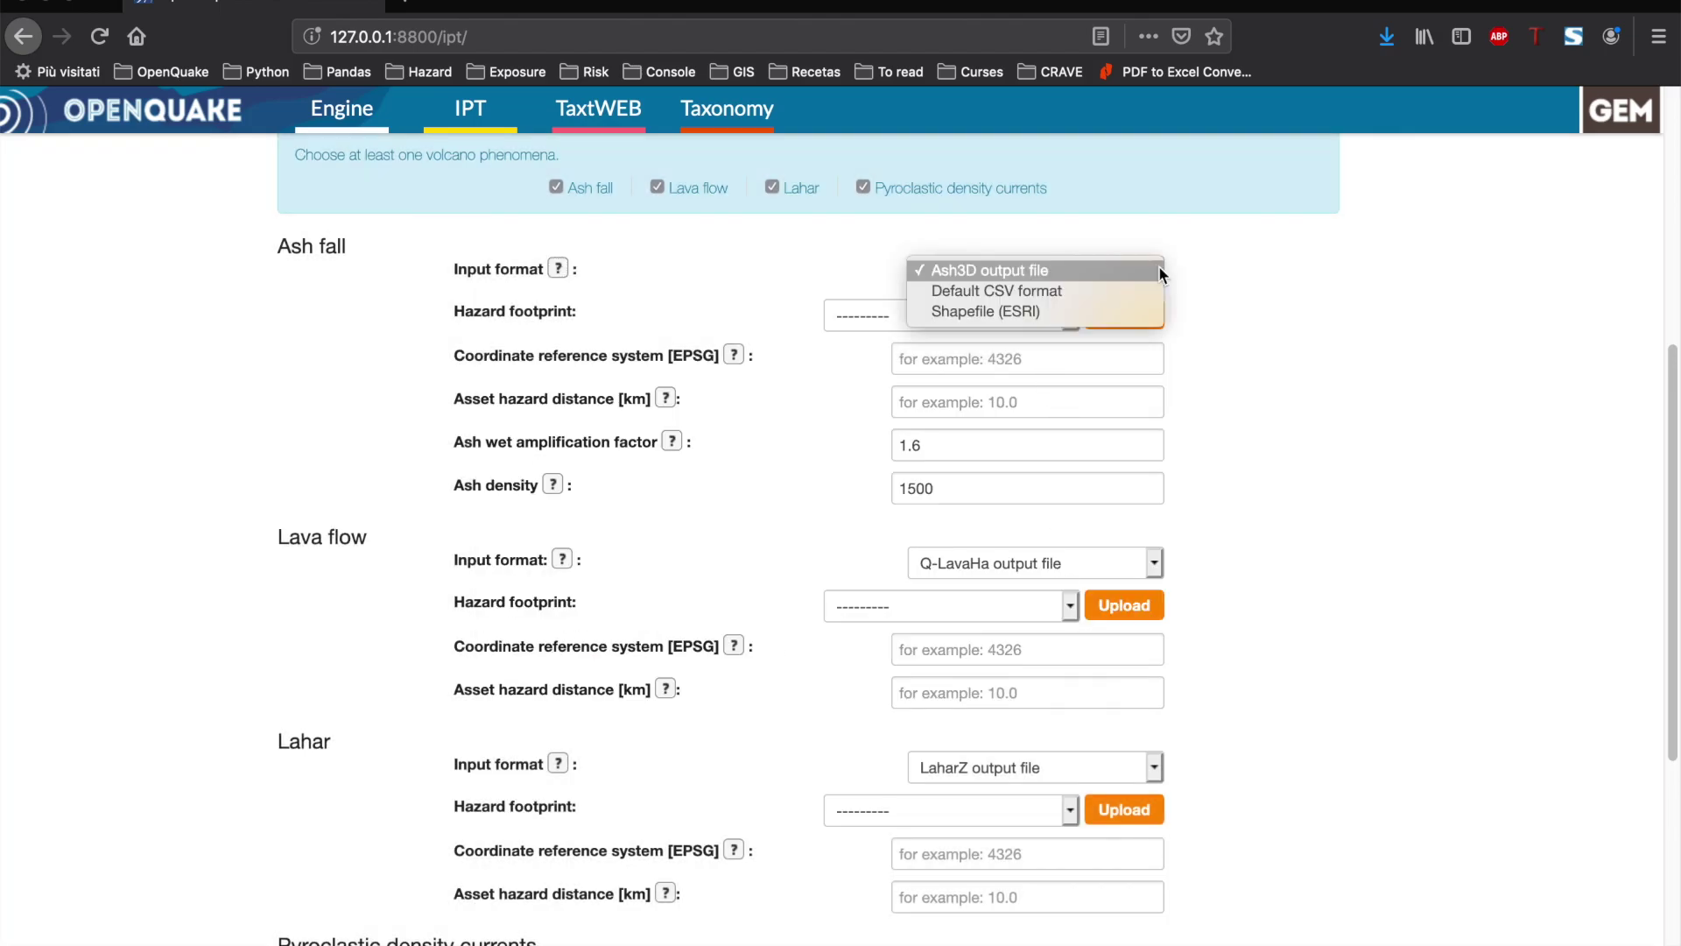
pyautogui.click(1103, 292)
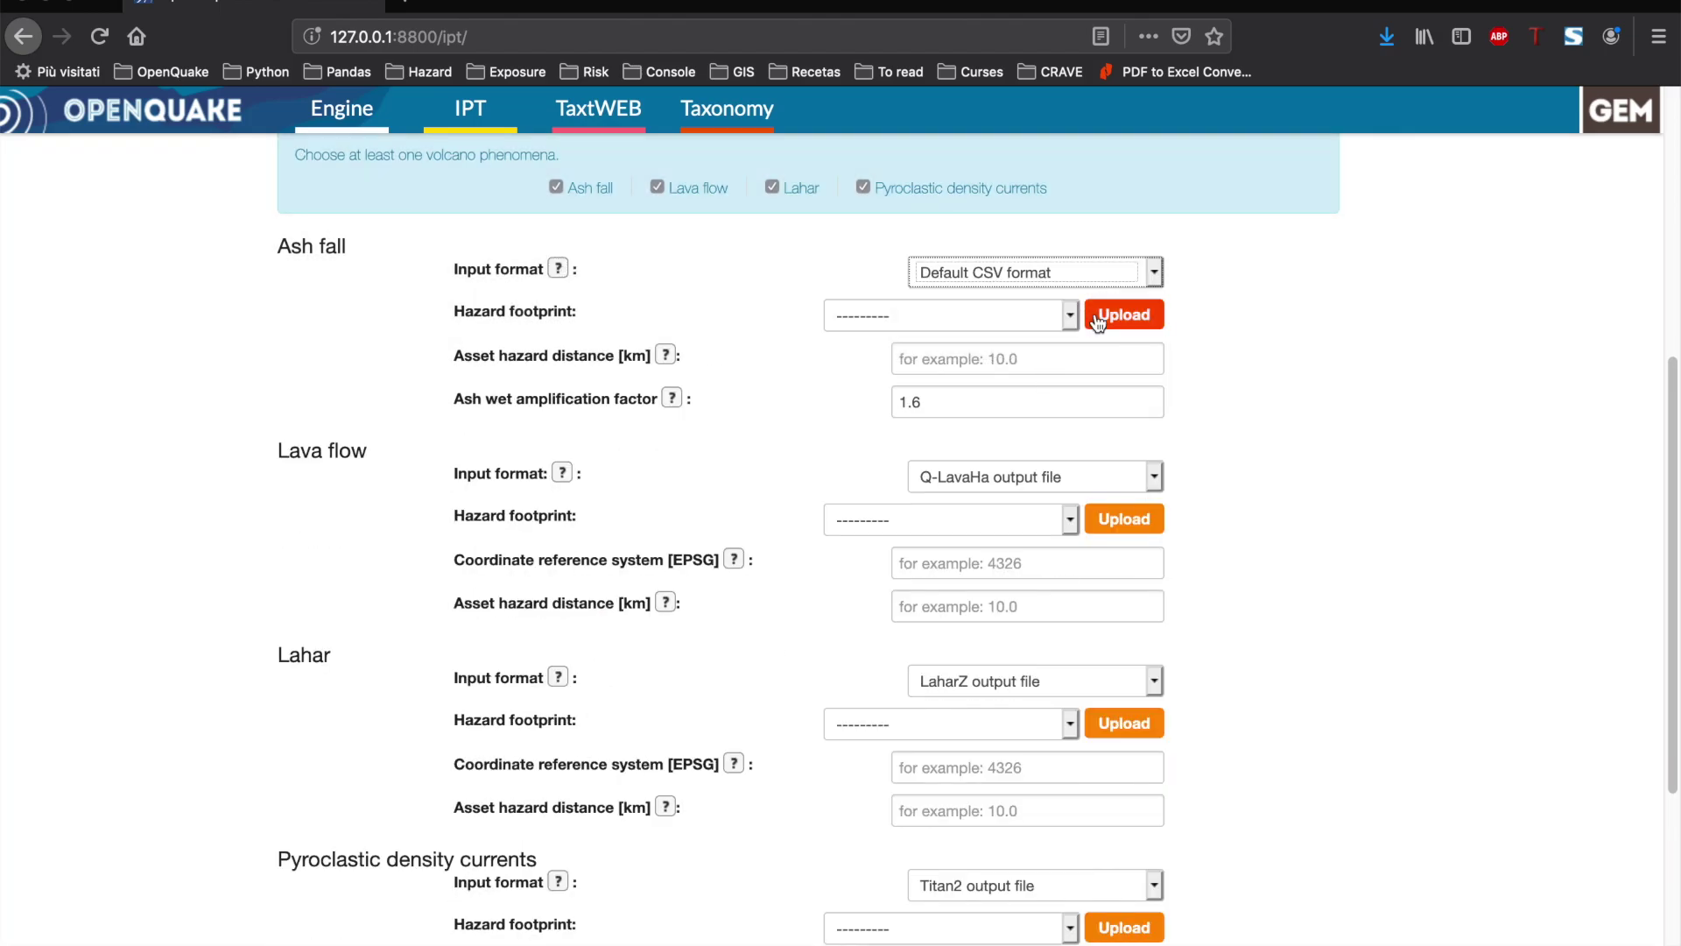
# Step: Upload ash_load_Nevado_max_100m.csv from CRAVE example > Hazard as the Ash fall footprint
pyautogui.click(1116, 317)
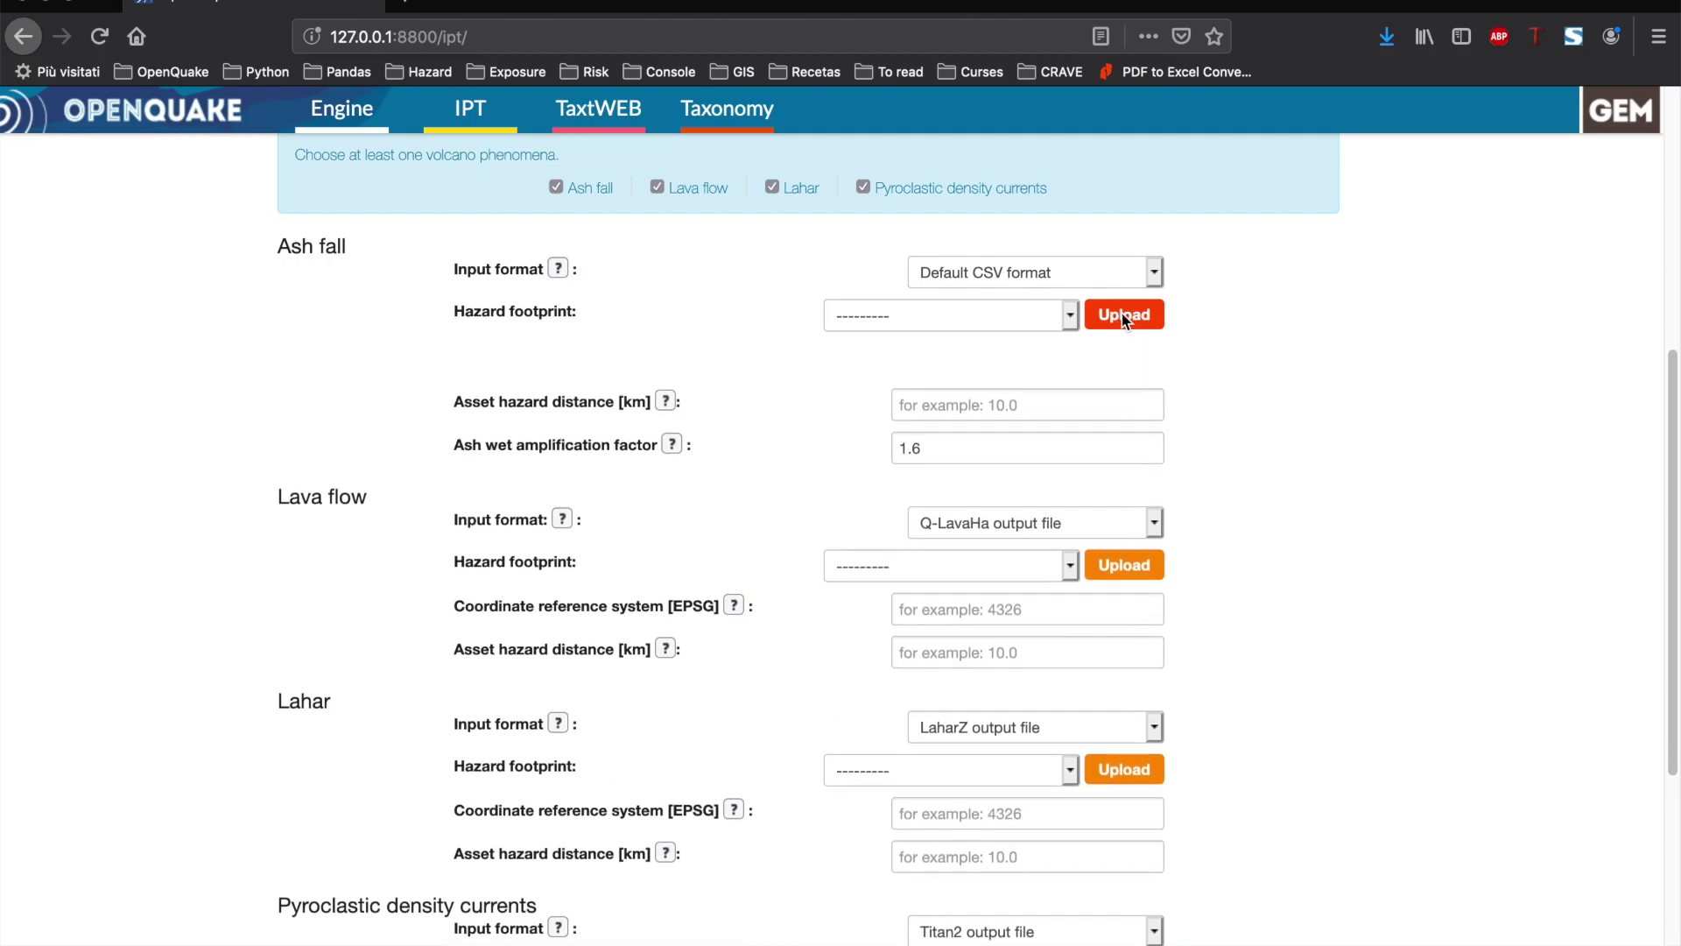
pyautogui.click(783, 128)
pyautogui.click(785, 149)
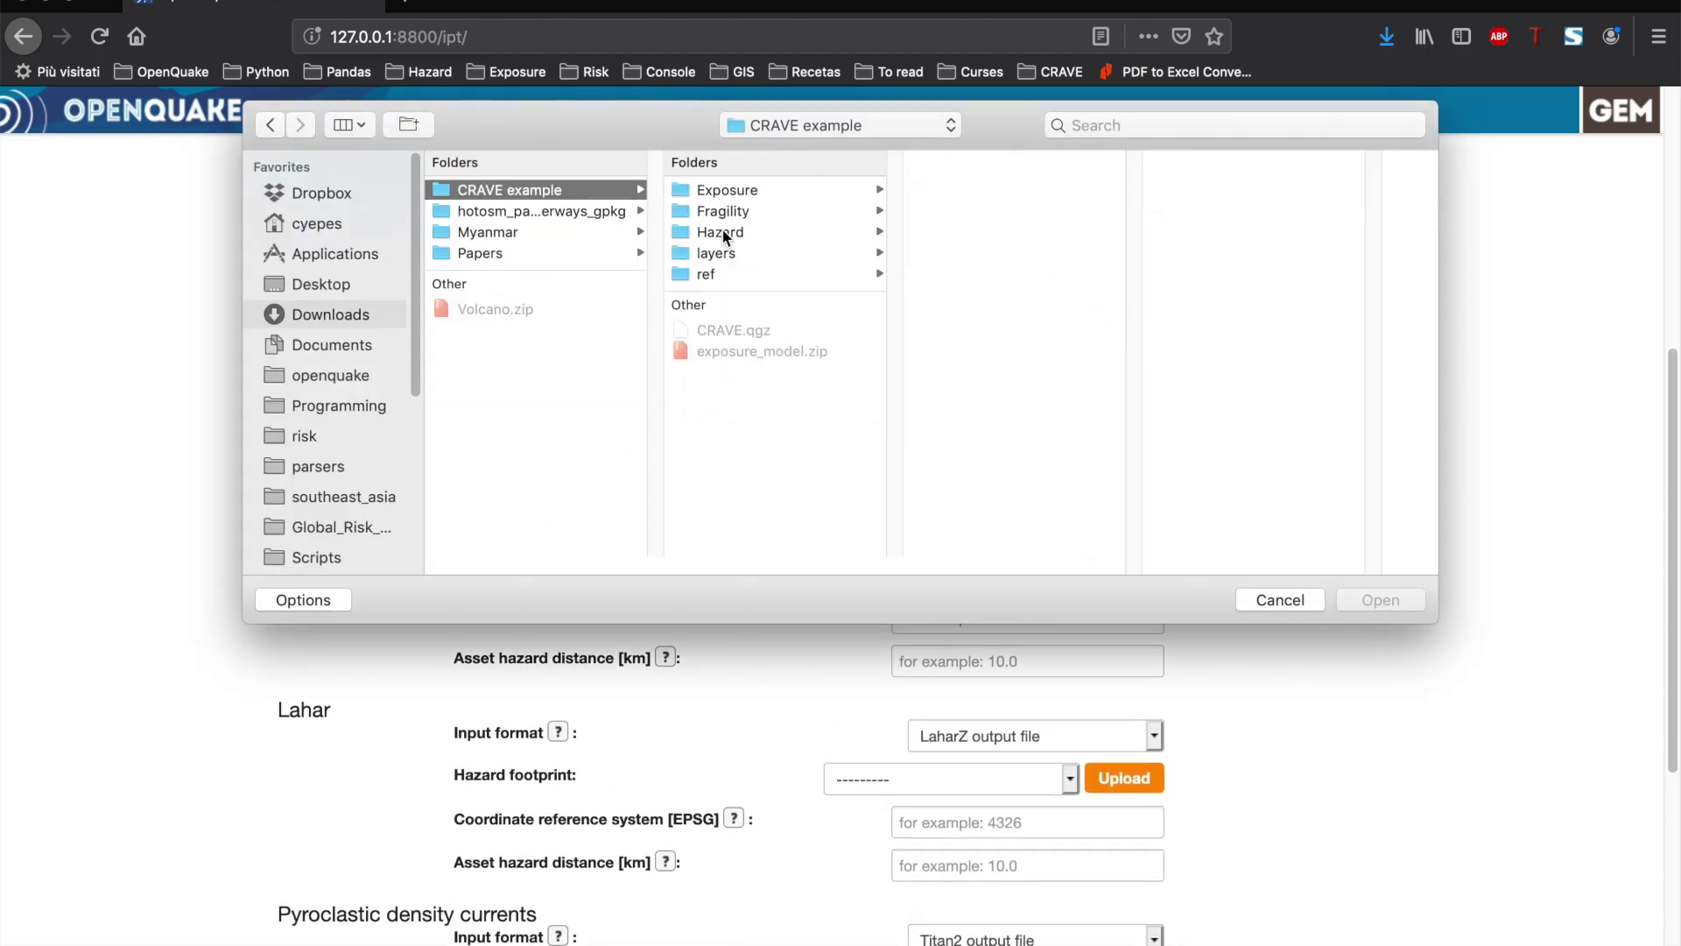
pyautogui.click(720, 232)
pyautogui.click(985, 309)
pyautogui.click(1381, 600)
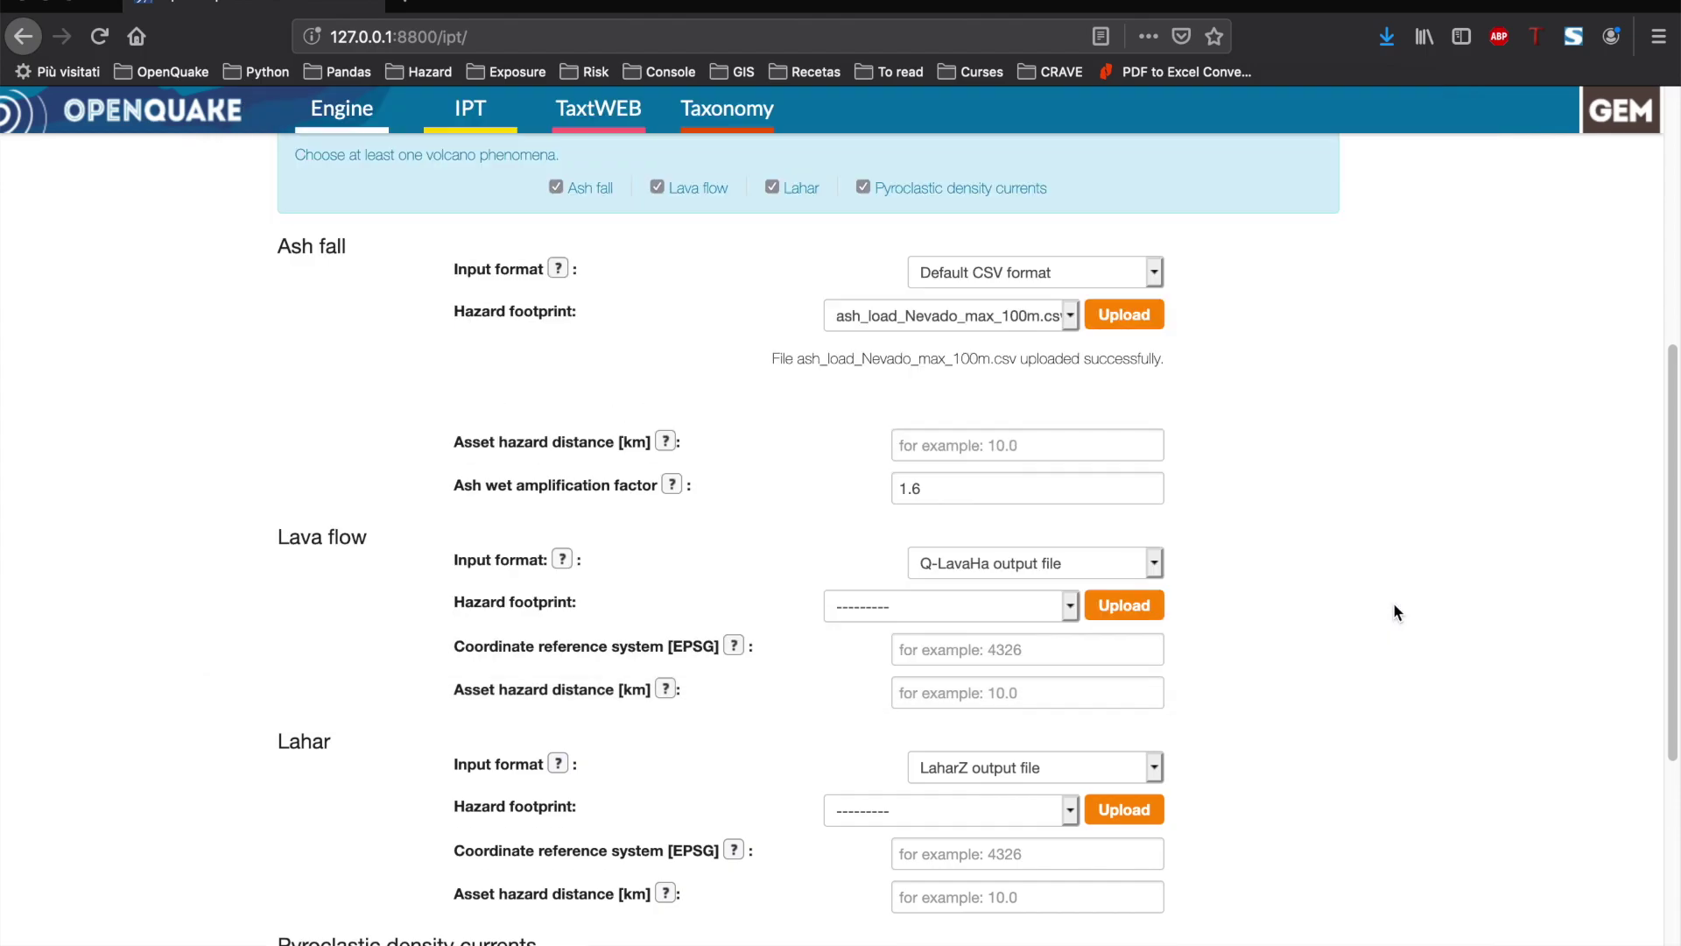
# Step: Set the Ash fall asset hazard distance to 0.1 km and wet amplification factor to 1.65
pyautogui.moveTo(668, 361)
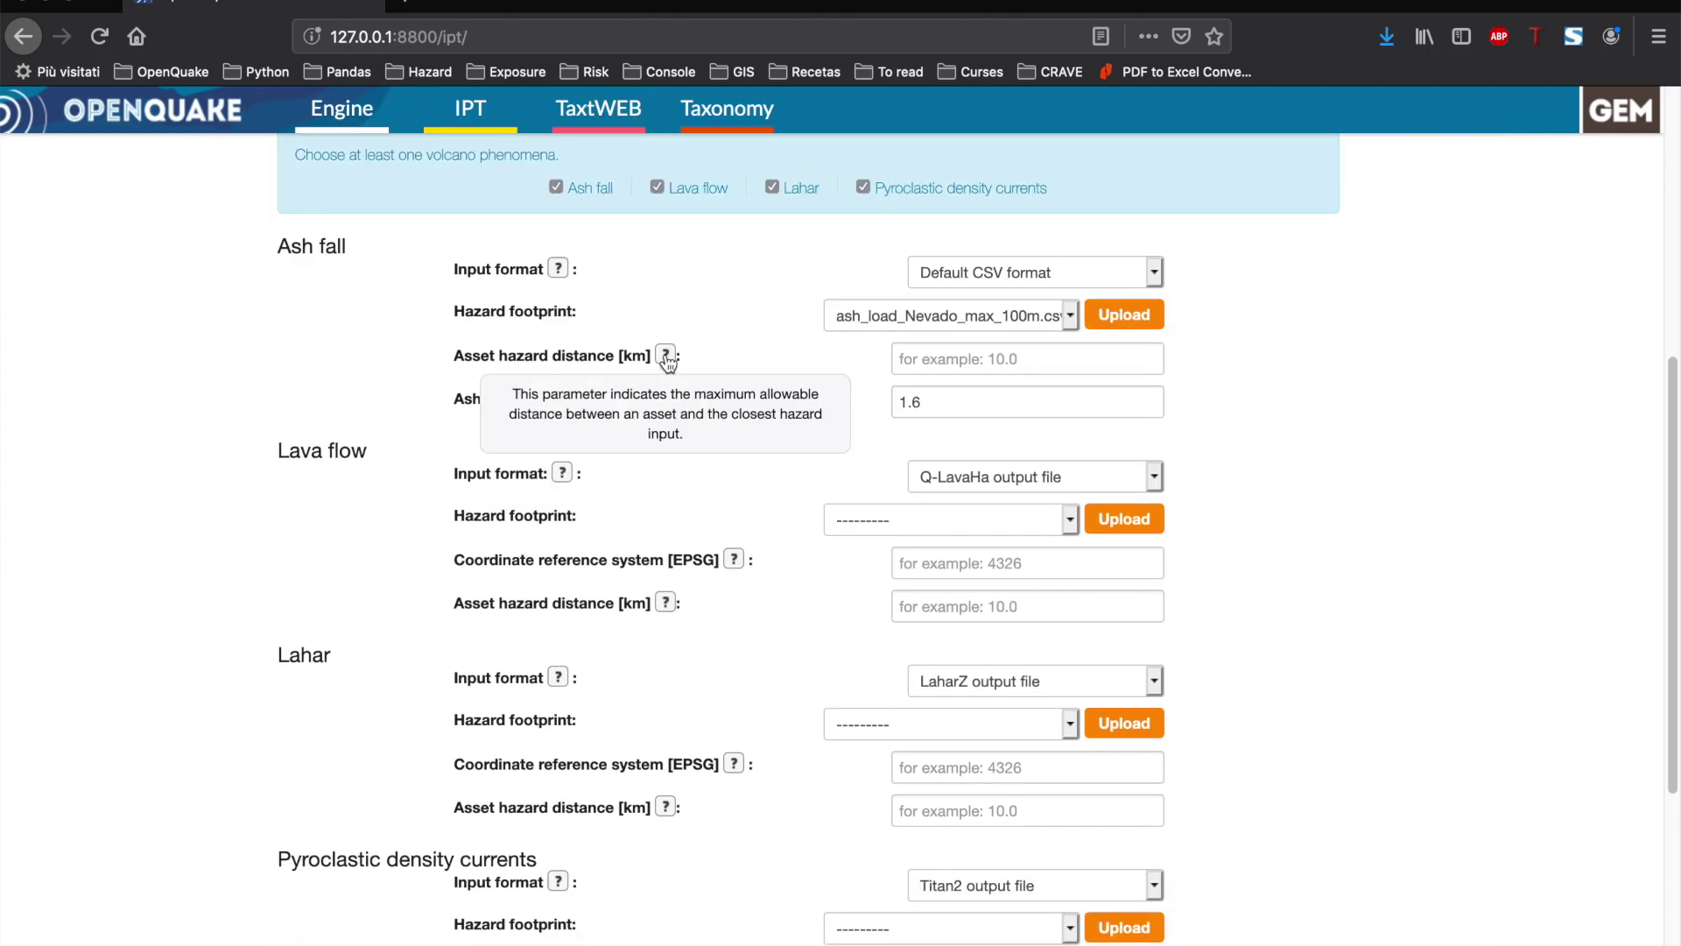
pyautogui.click(959, 361)
pyautogui.write('0.1')
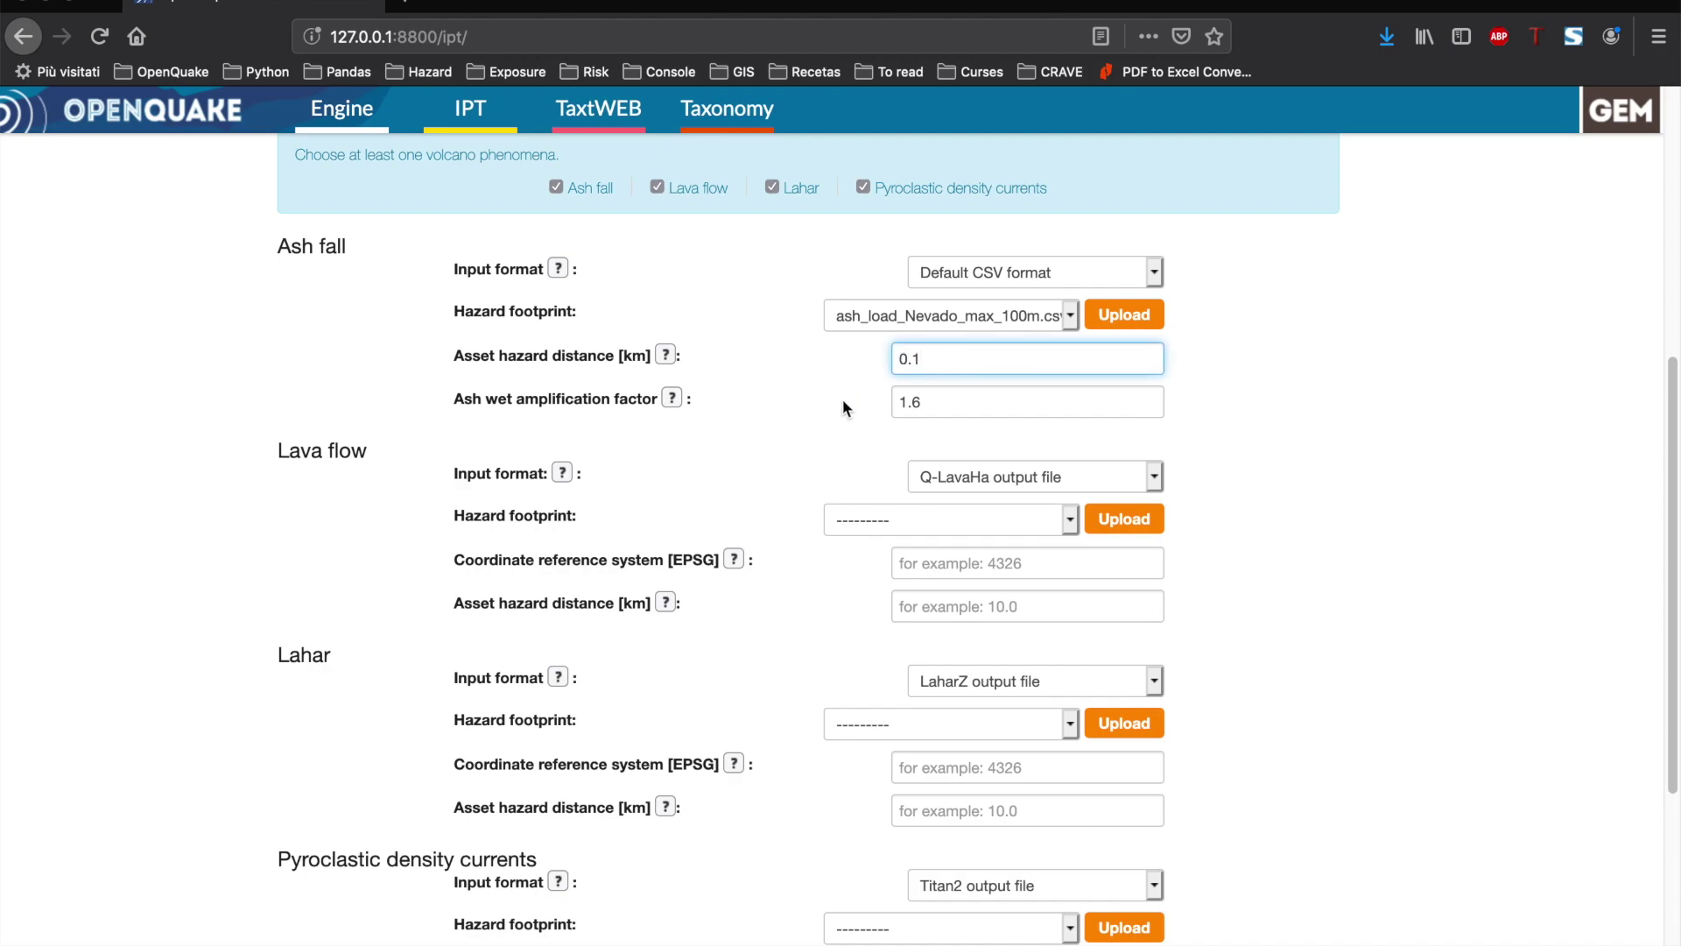
pyautogui.moveTo(672, 403)
pyautogui.click(960, 403)
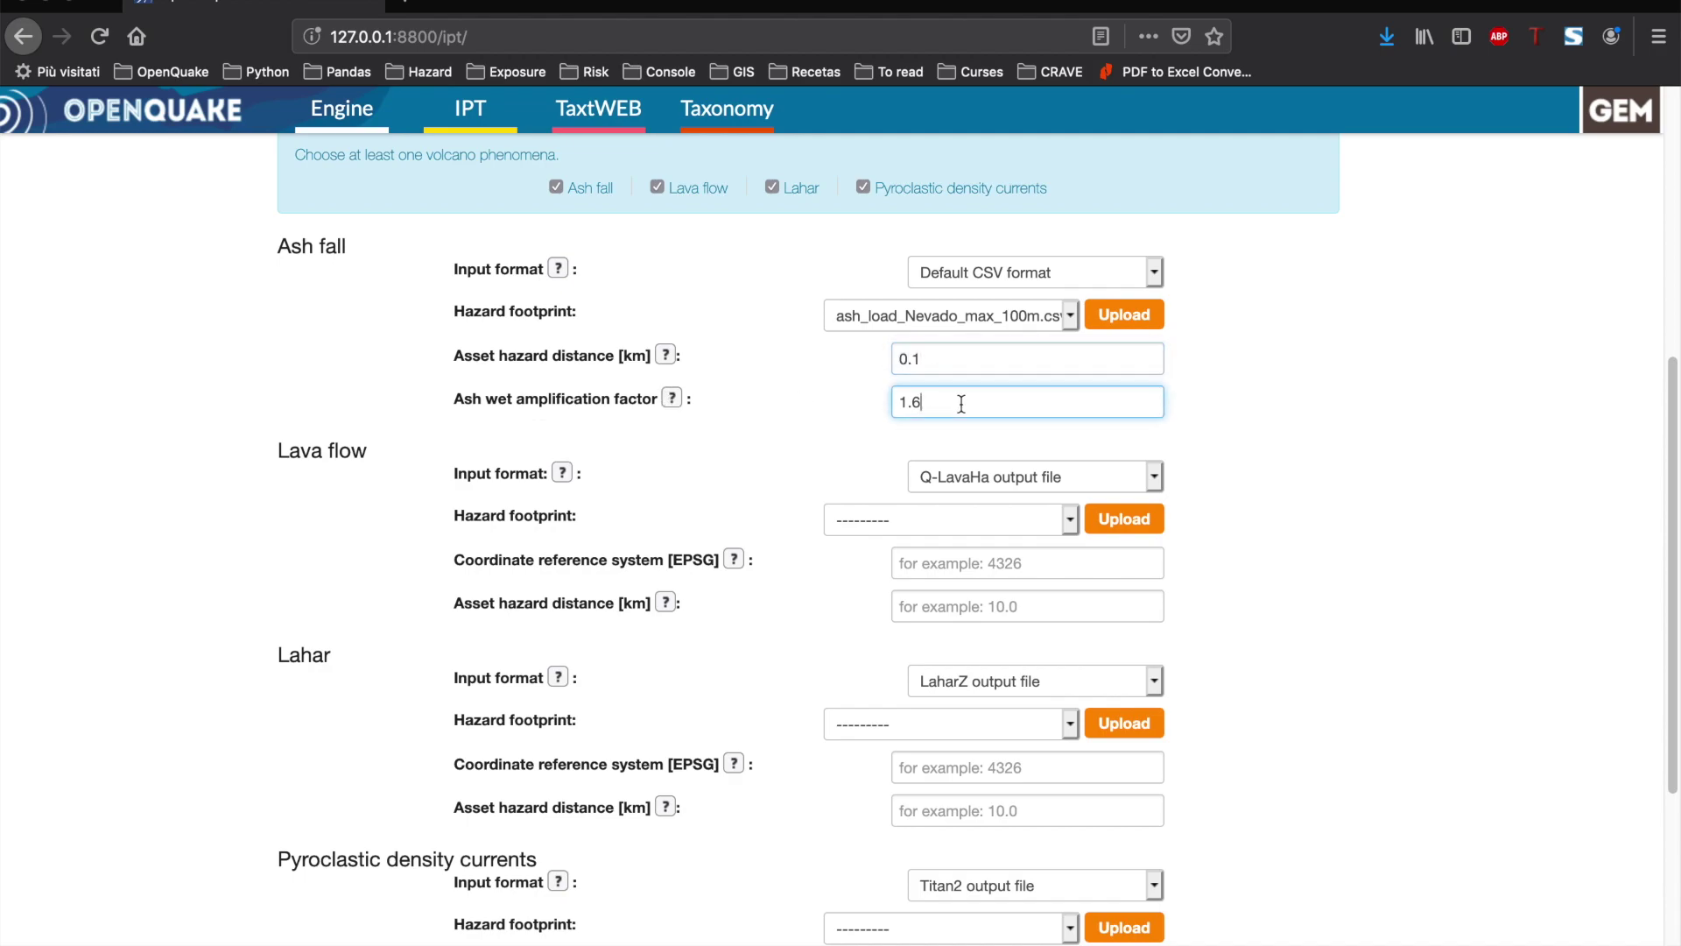
pyautogui.write('5')
pyautogui.click(1327, 509)
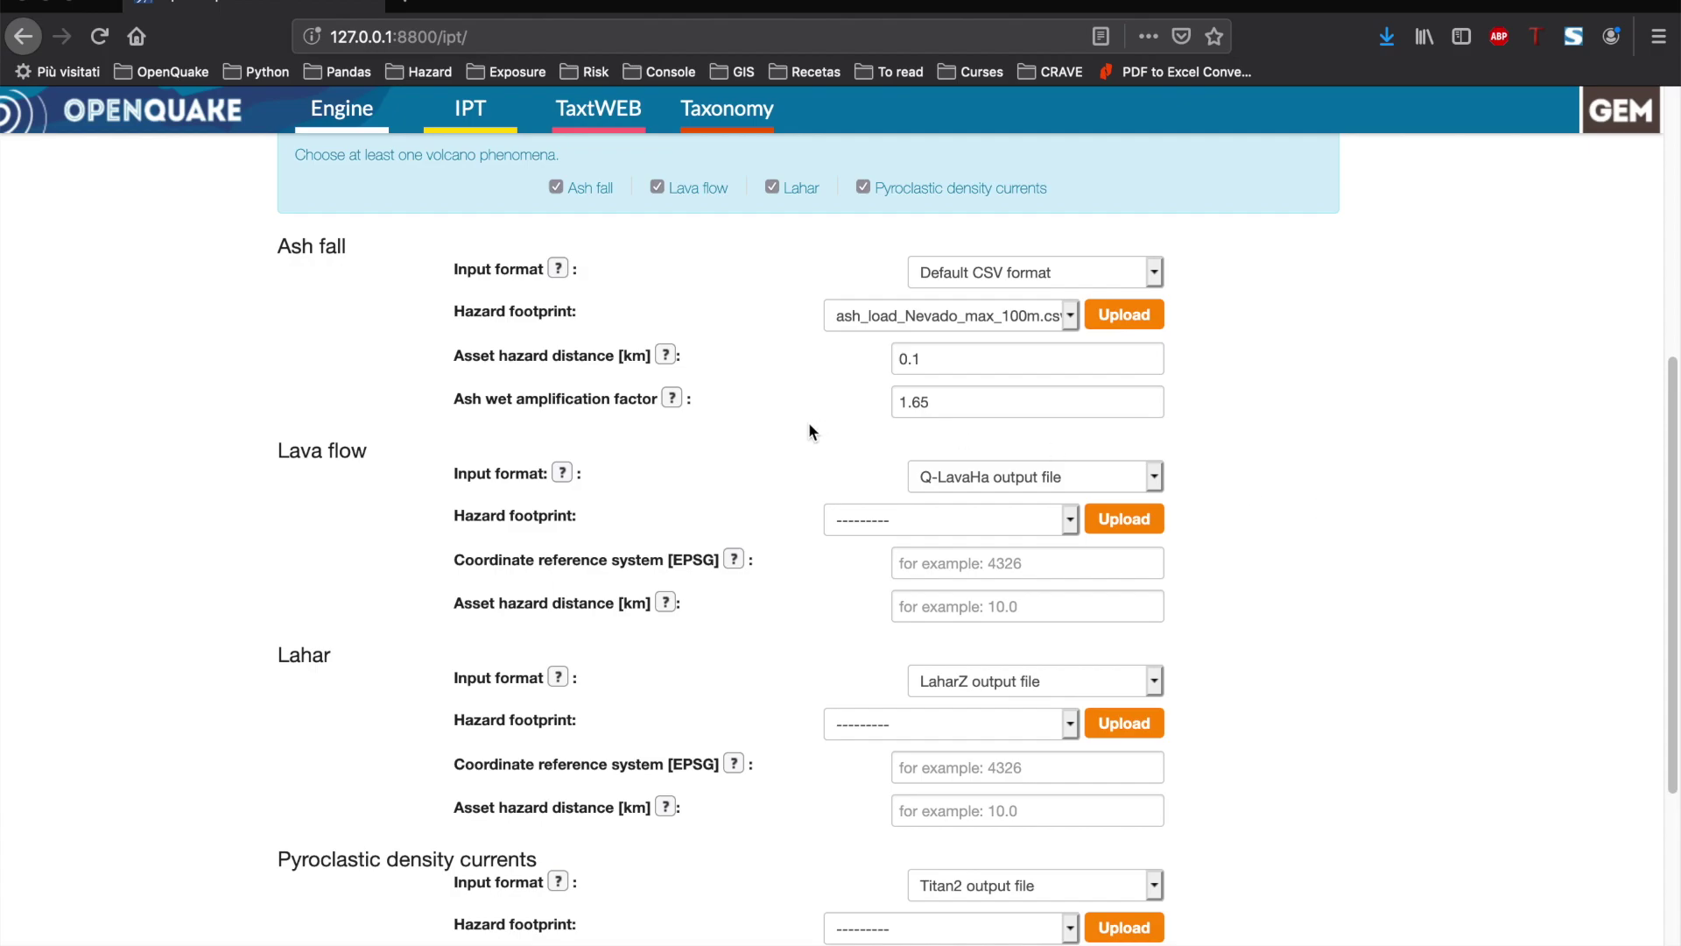
# Step: Set Lava flow input to Shapefile (ESRI) and upload LAVA_shp.zip as its footprint
pyautogui.moveTo(567, 480)
pyautogui.click(565, 478)
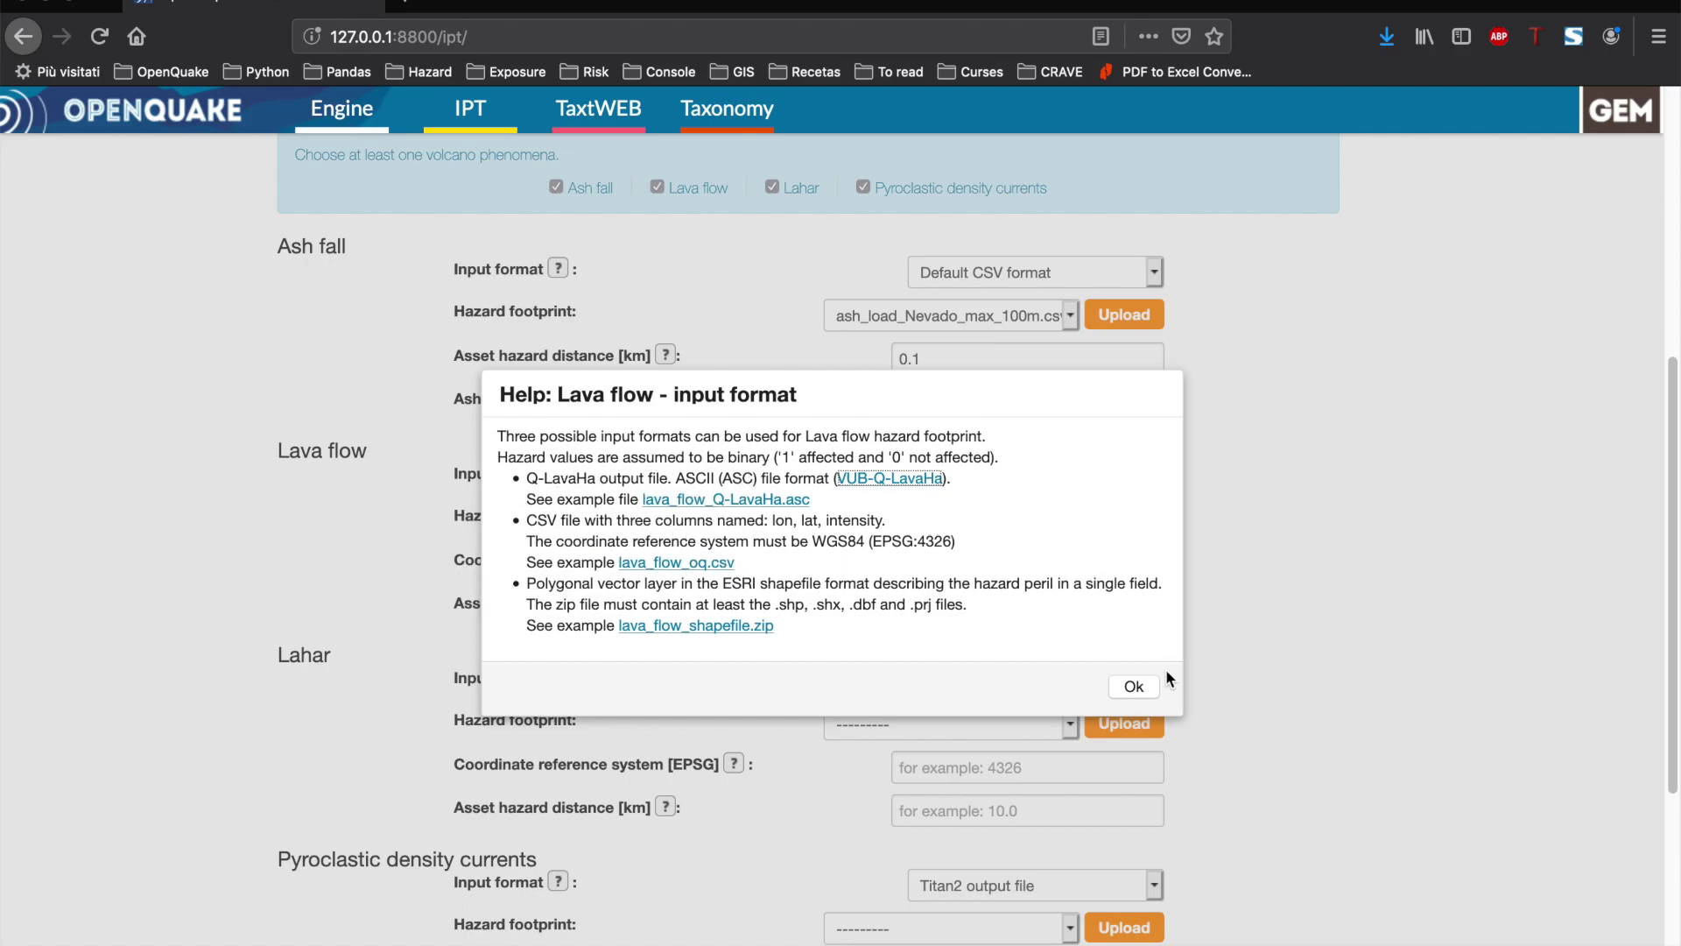
pyautogui.click(1134, 685)
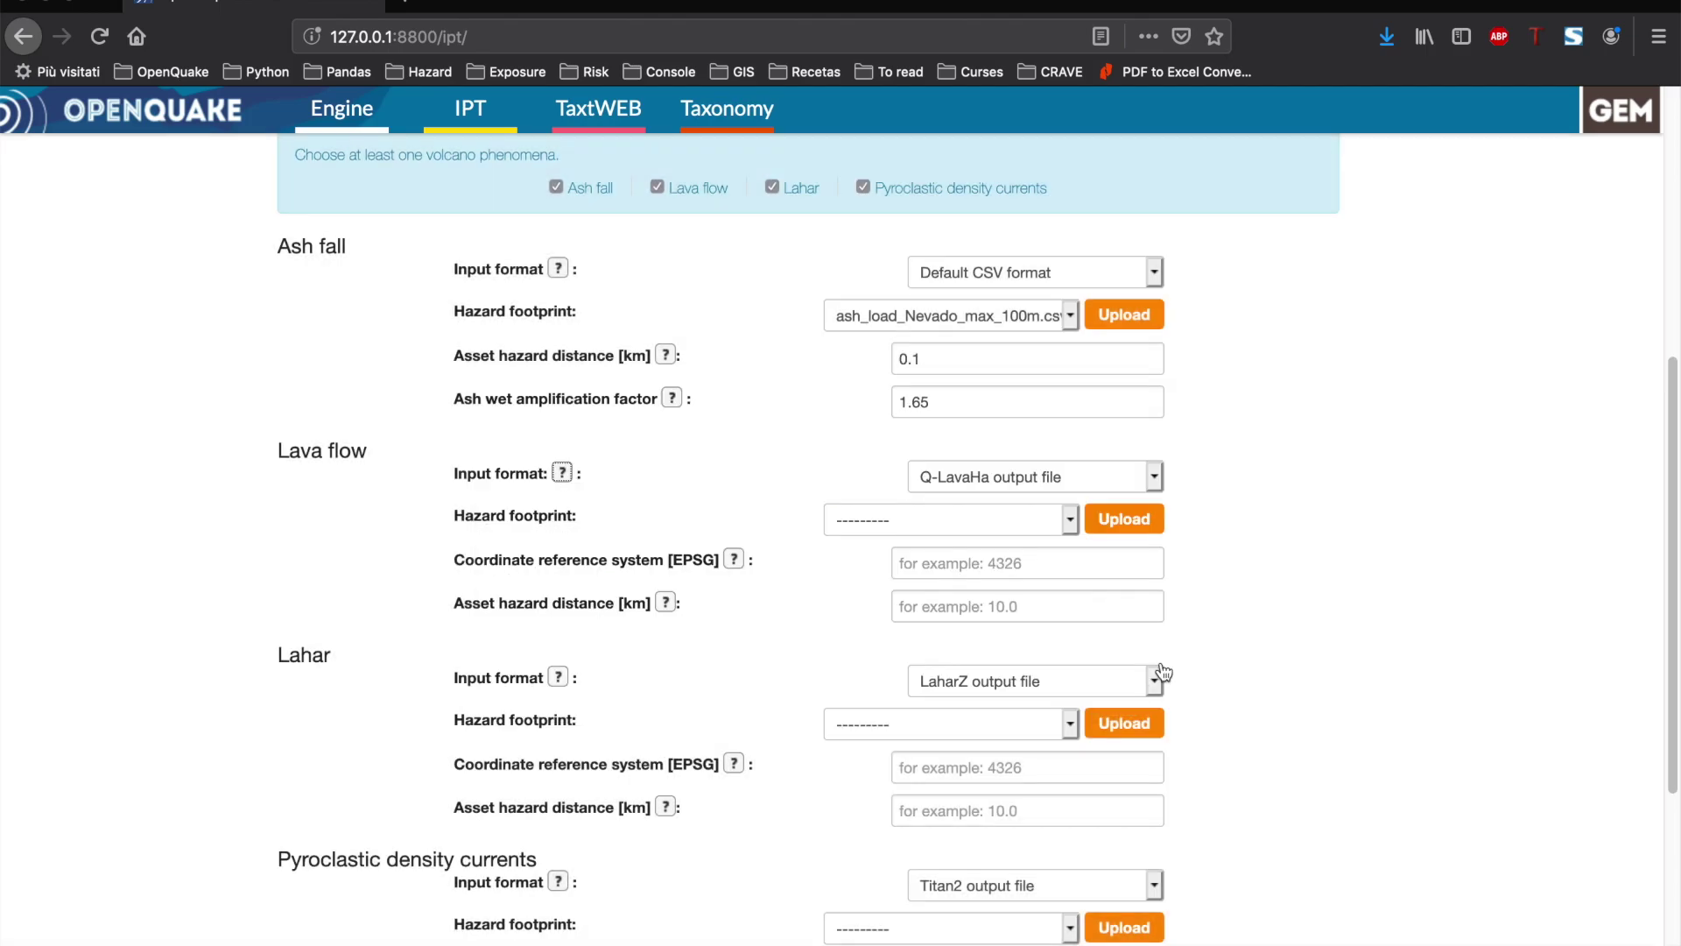
pyautogui.click(1156, 477)
pyautogui.click(991, 515)
pyautogui.click(1123, 518)
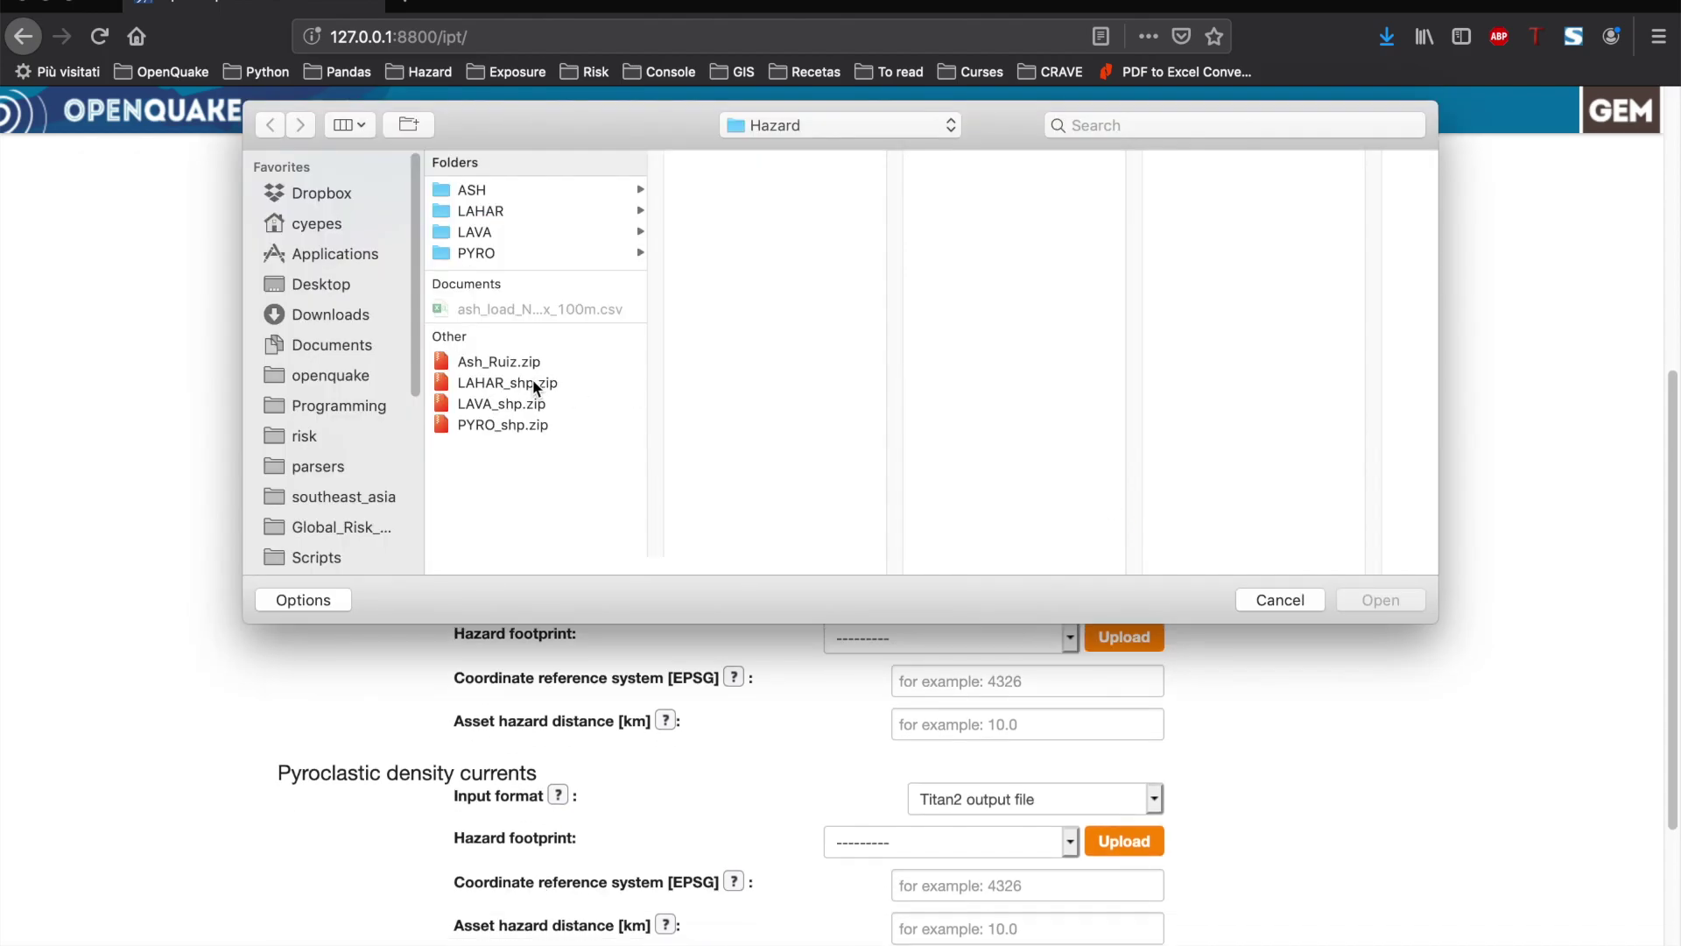
pyautogui.click(500, 404)
pyautogui.click(1377, 600)
# Step: Set Lahar input to Shapefile (ESRI) with LAHAR_shp.zip as its footprint
pyautogui.click(988, 598)
pyautogui.click(1007, 639)
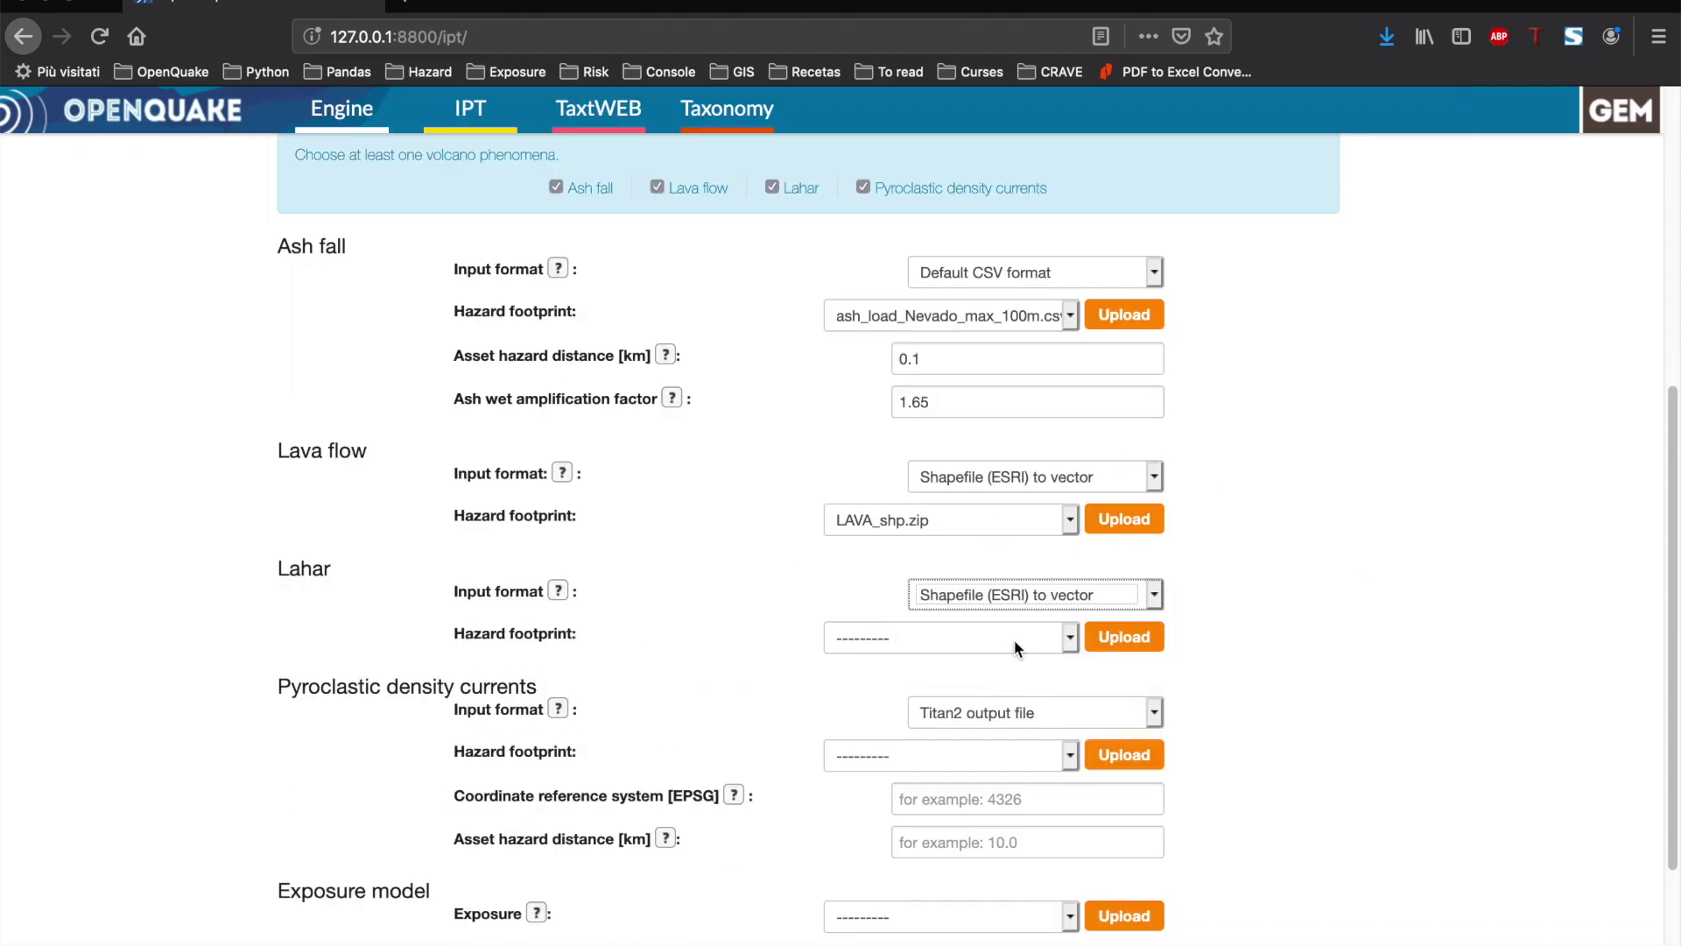
pyautogui.click(1014, 639)
pyautogui.click(1027, 655)
# Step: Set Pyroclastic density currents input to Shapefile (ESRI) with PYRO_shp.zip as its footprint
pyautogui.scroll(-2, 1027, 651)
pyautogui.click(1064, 646)
pyautogui.click(1064, 646)
pyautogui.click(1034, 601)
pyautogui.click(1025, 638)
pyautogui.click(1023, 644)
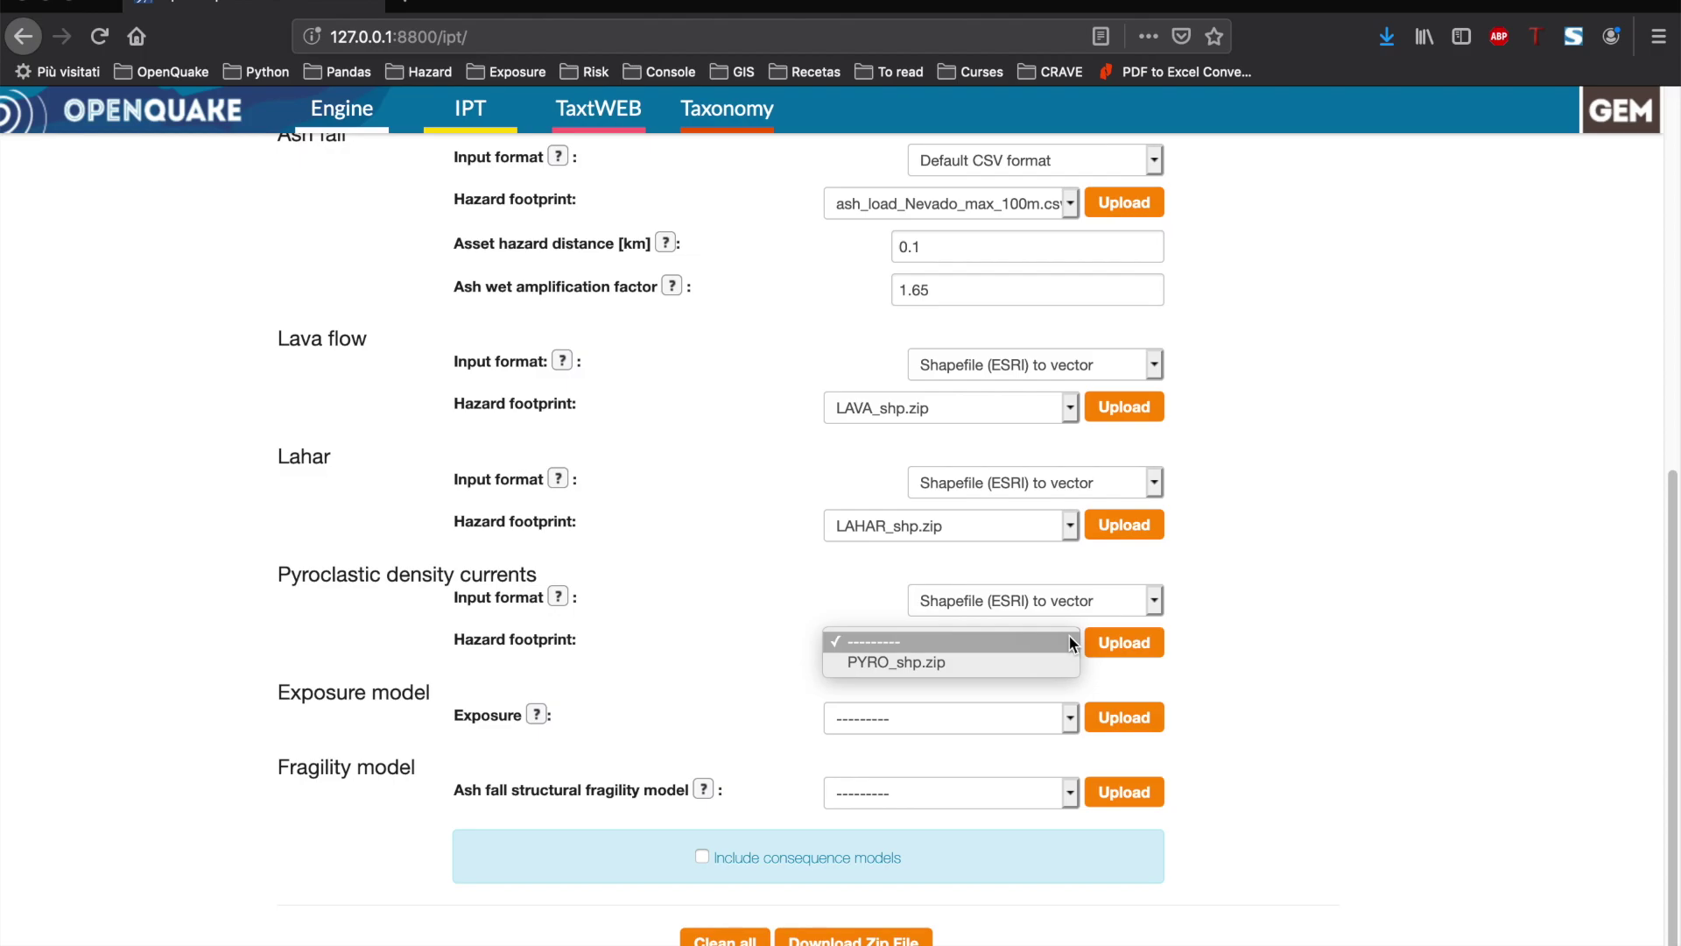
pyautogui.click(1023, 662)
# Step: Upload exposure_model.zip from the CRAVE example folder as the exposure model
pyautogui.click(1124, 717)
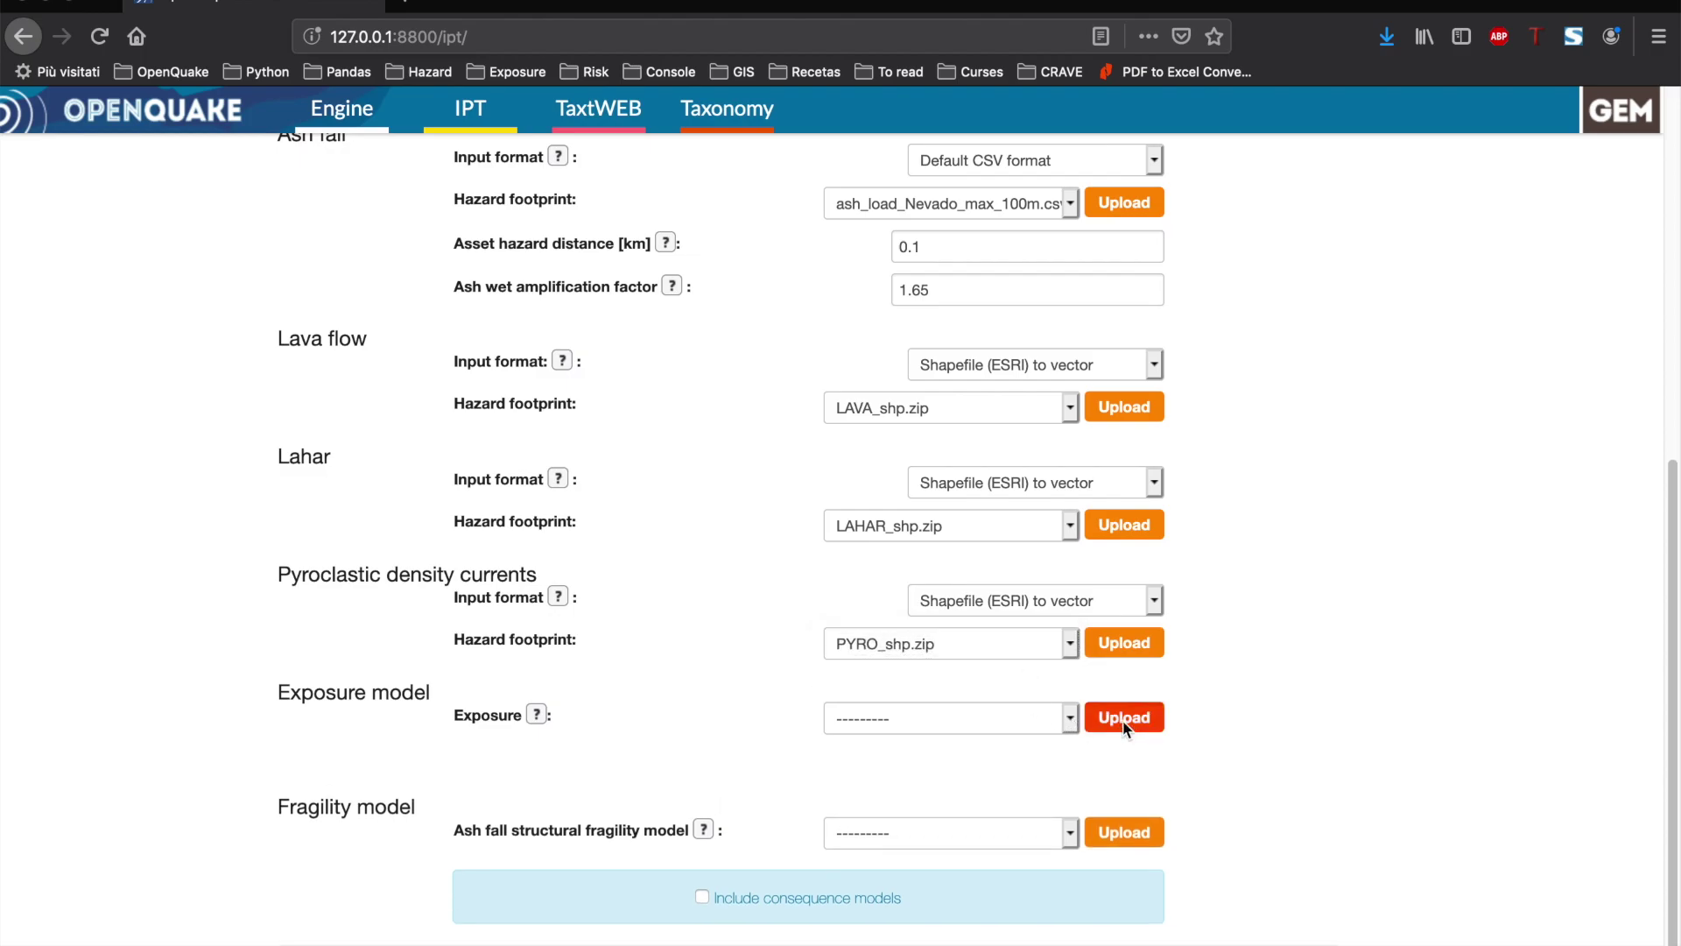
pyautogui.click(773, 124)
pyautogui.click(792, 154)
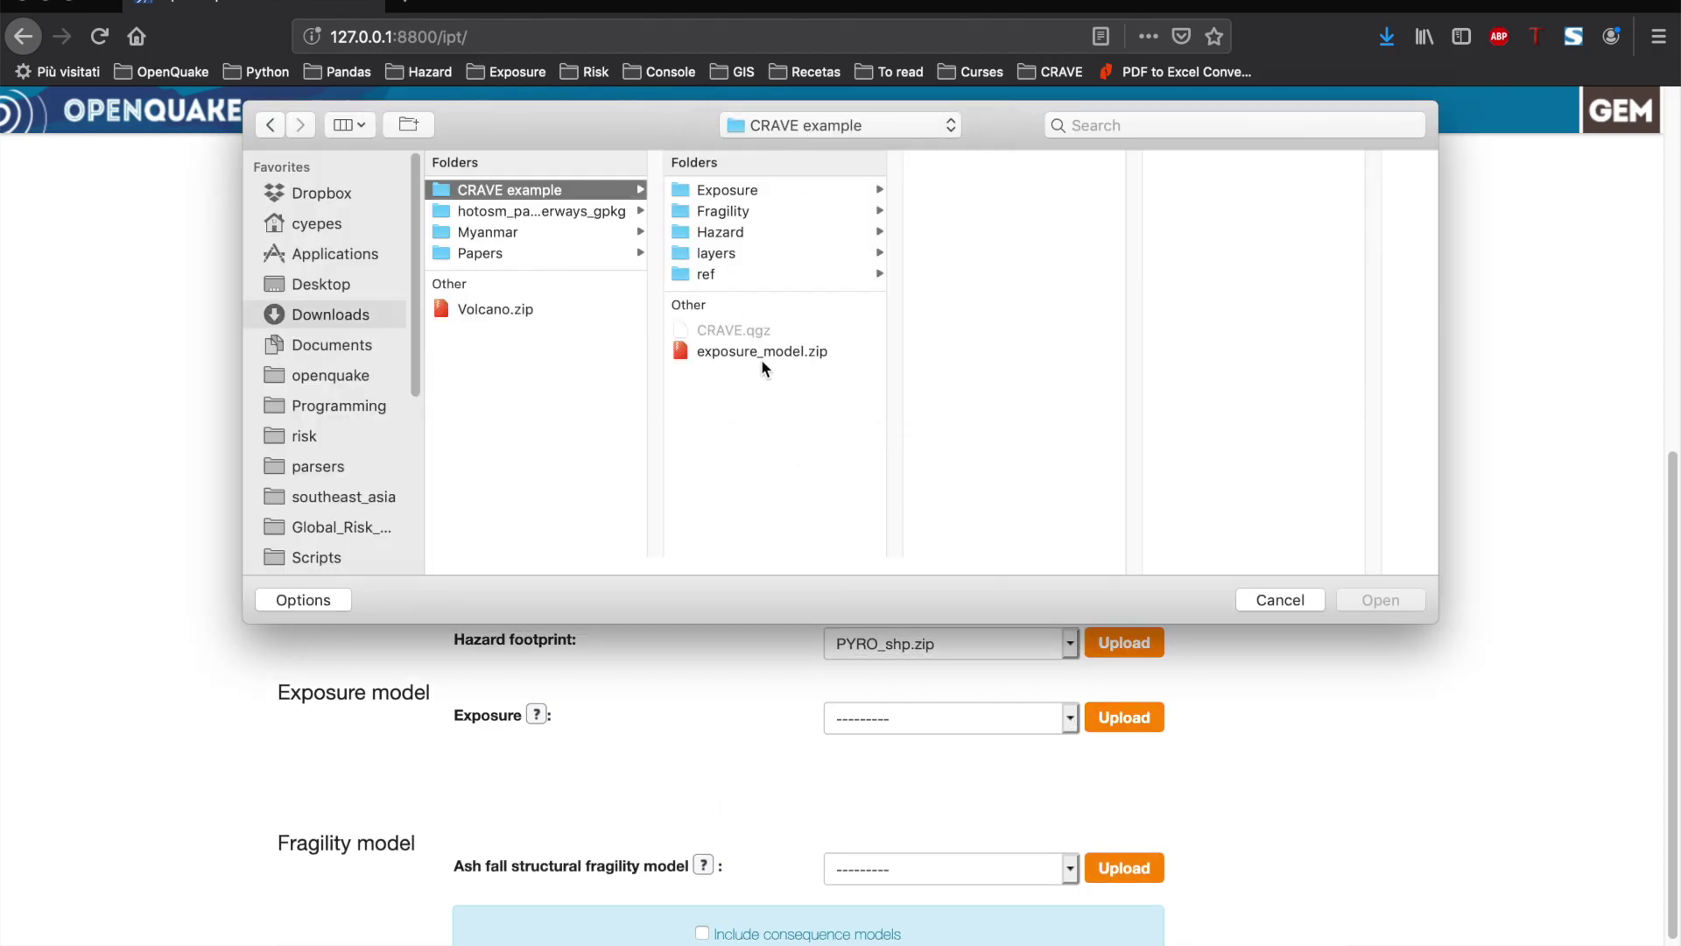
pyautogui.click(762, 360)
pyautogui.click(1366, 600)
pyautogui.scroll(-2, 1268, 744)
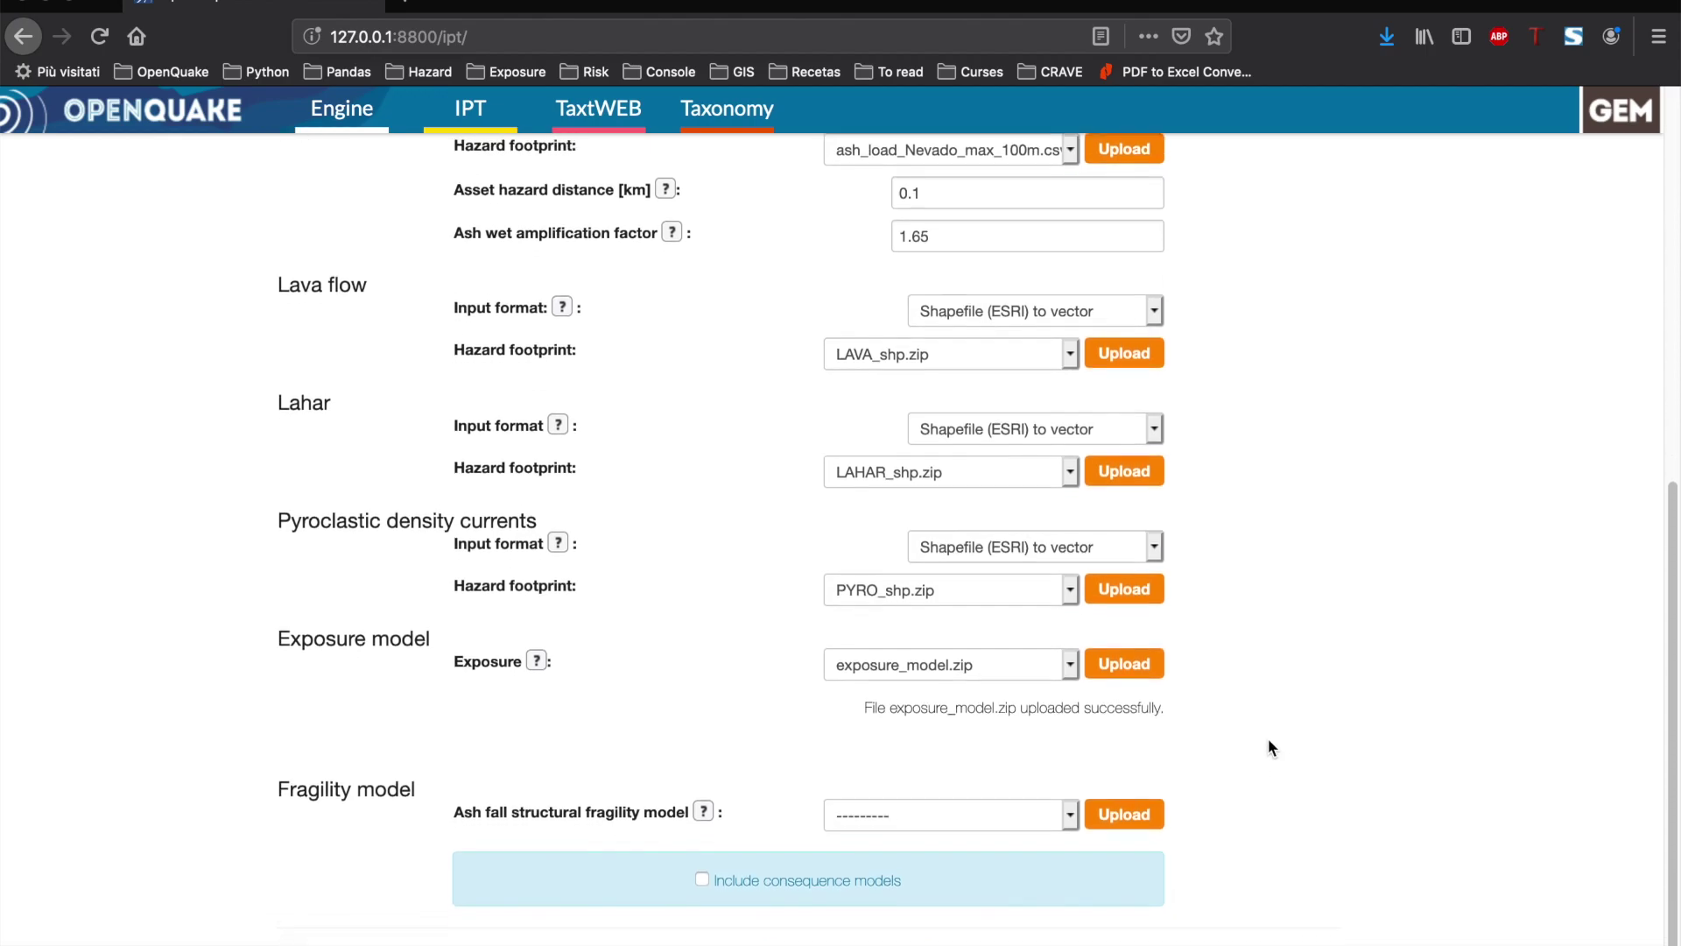
# Step: Upload Torres-Corredor_et_al_2017.xml from the Fragility folder as the fragility model
pyautogui.click(1124, 766)
pyautogui.click(525, 213)
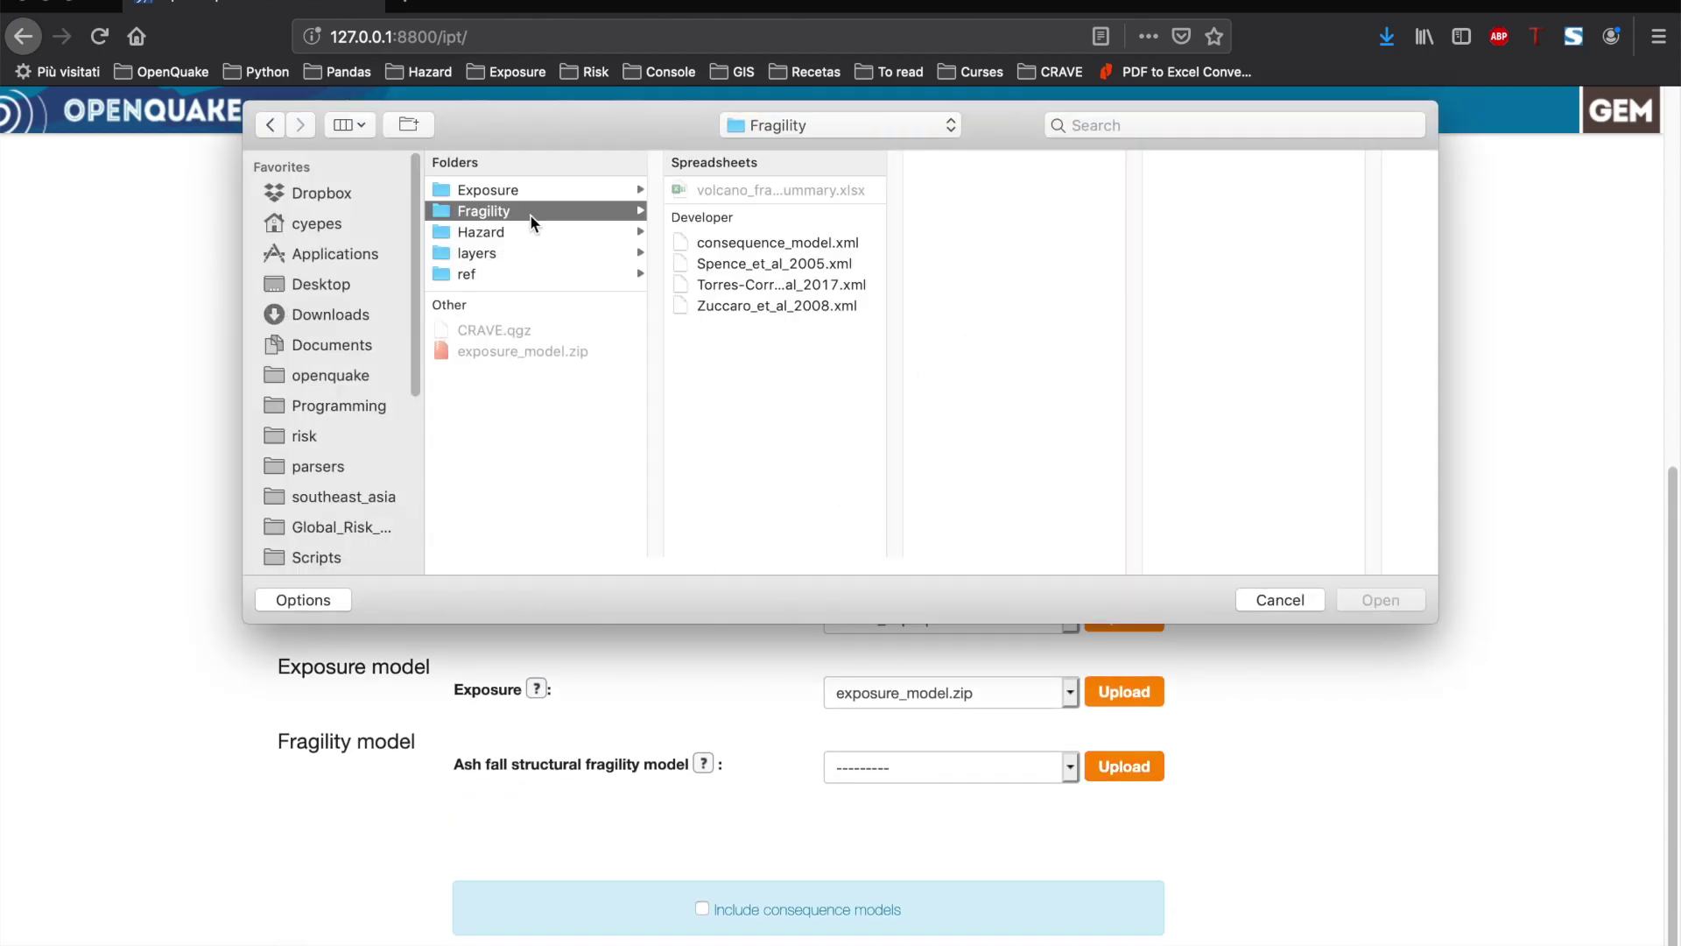
pyautogui.click(753, 287)
pyautogui.click(1381, 600)
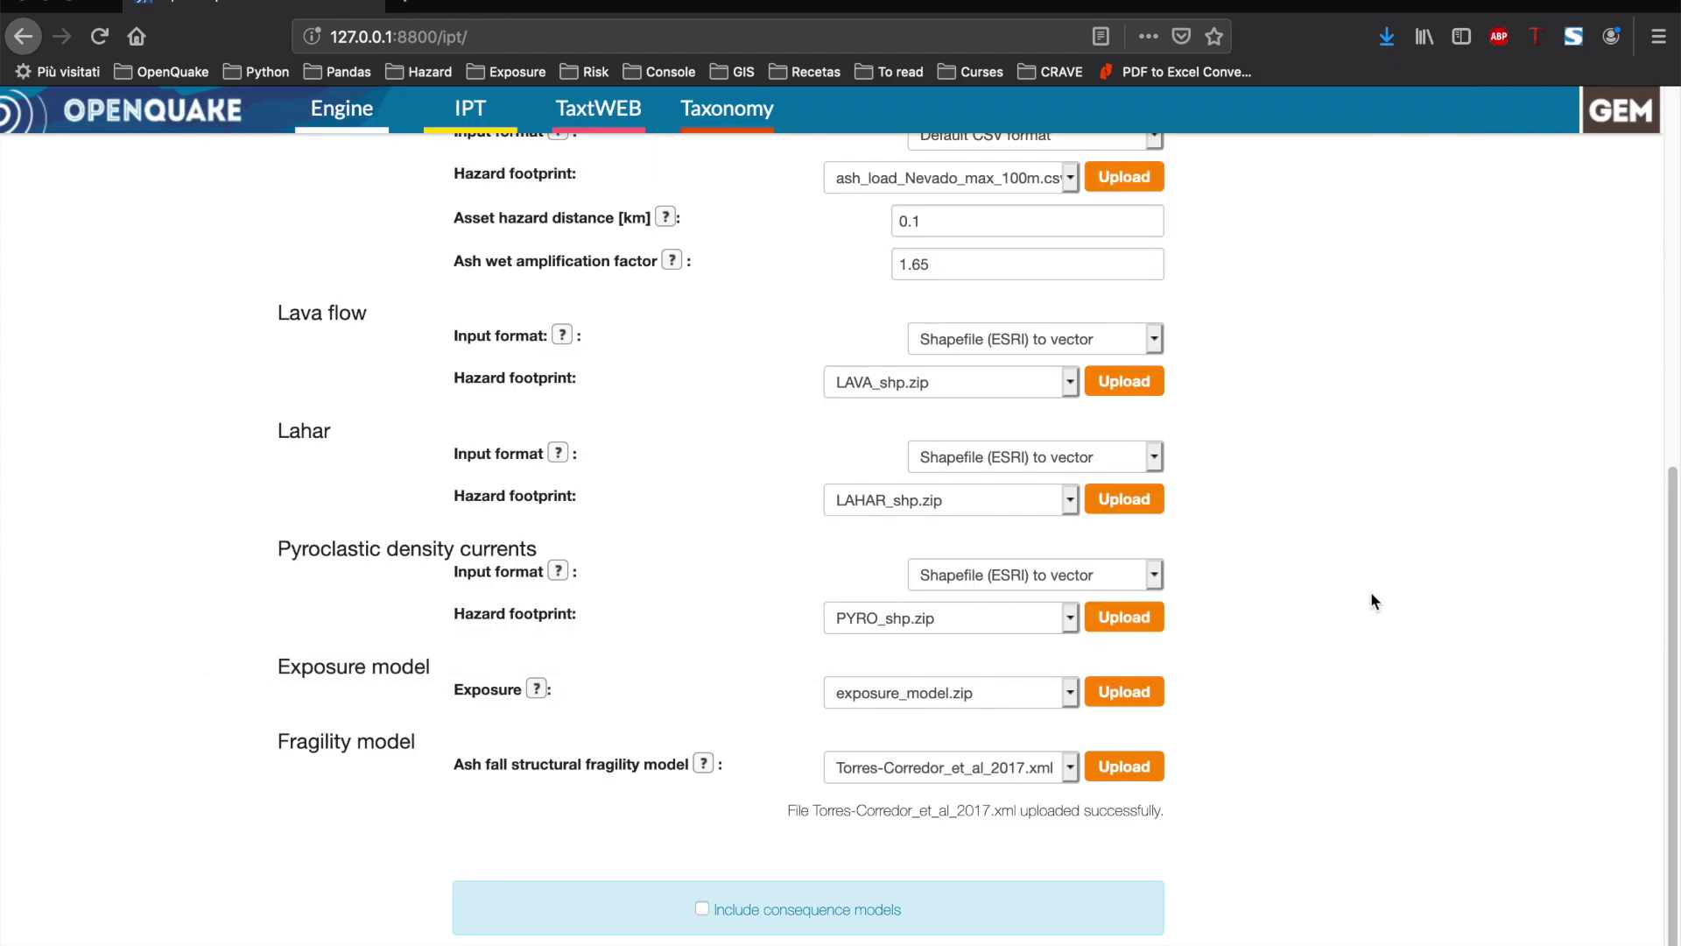
pyautogui.scroll(-1, 1243, 727)
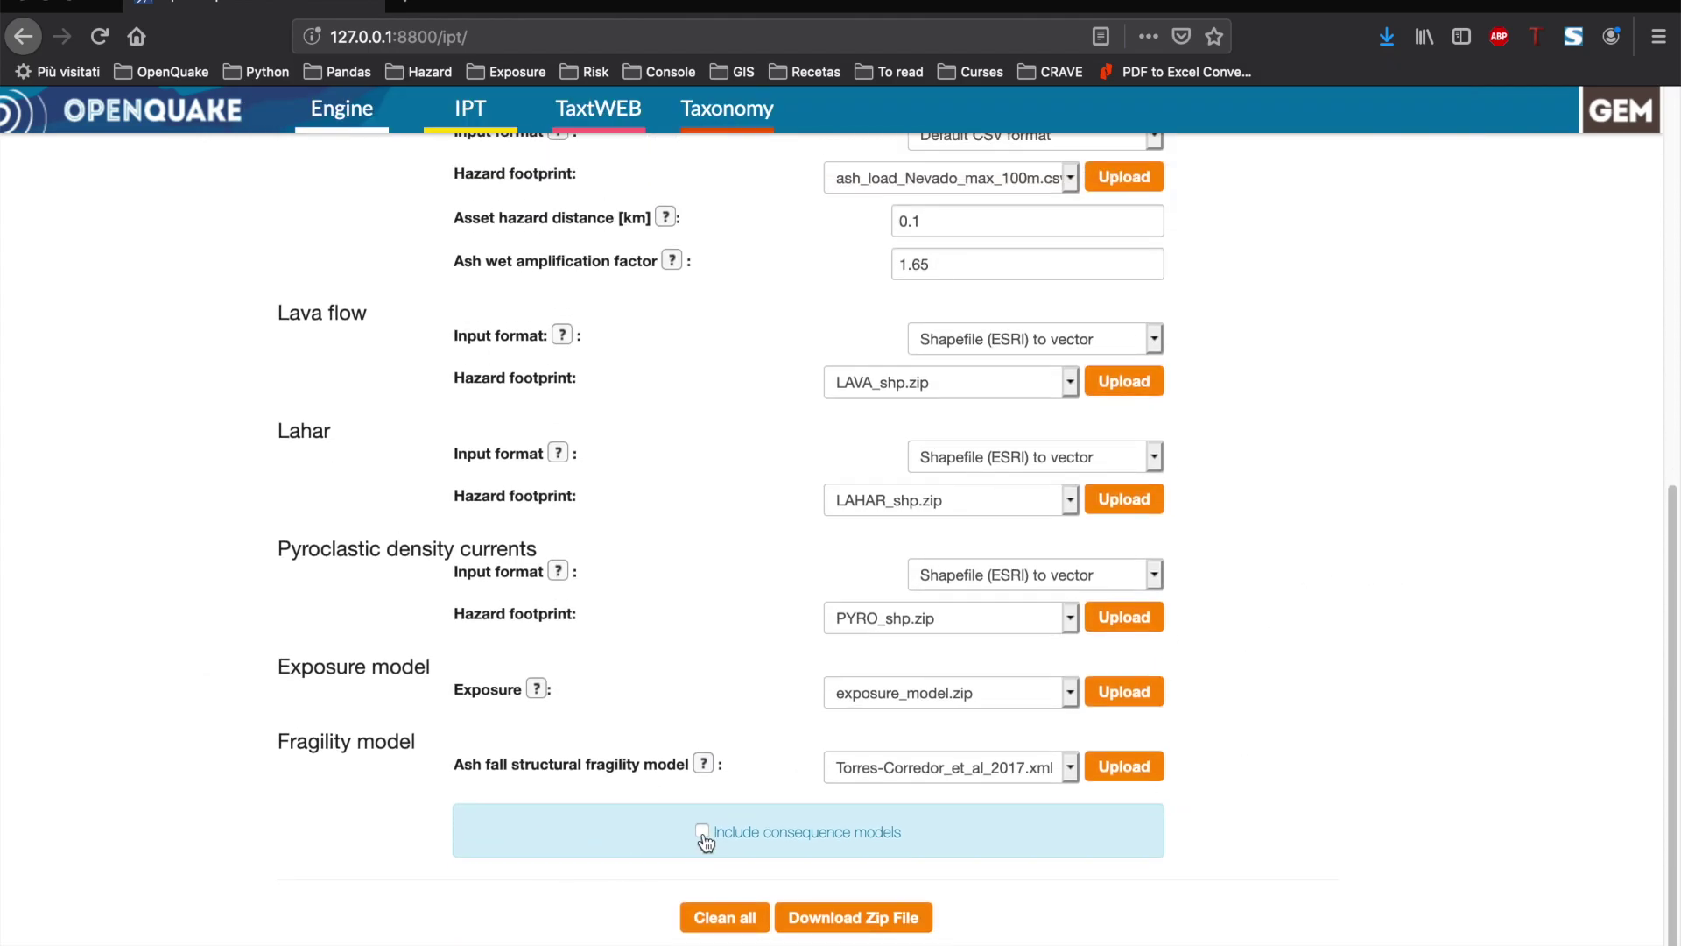
# Step: Include consequence models and bring up the list of consequence model files
pyautogui.click(704, 839)
pyautogui.moveTo(674, 891)
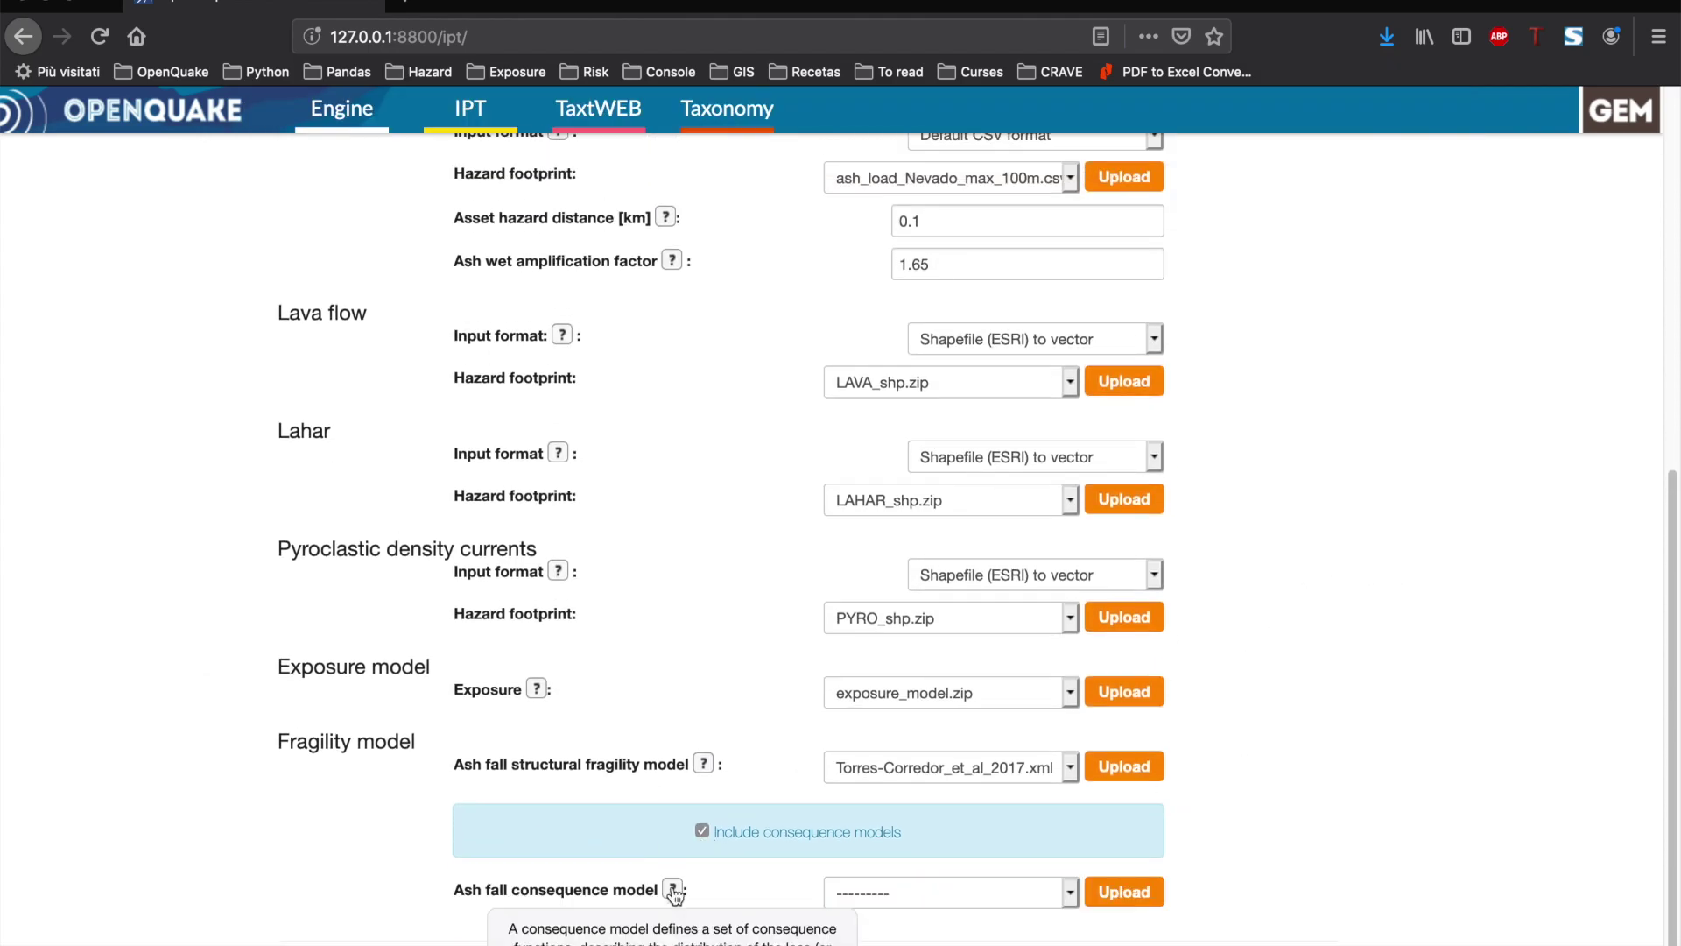
pyautogui.scroll(-1, 673, 891)
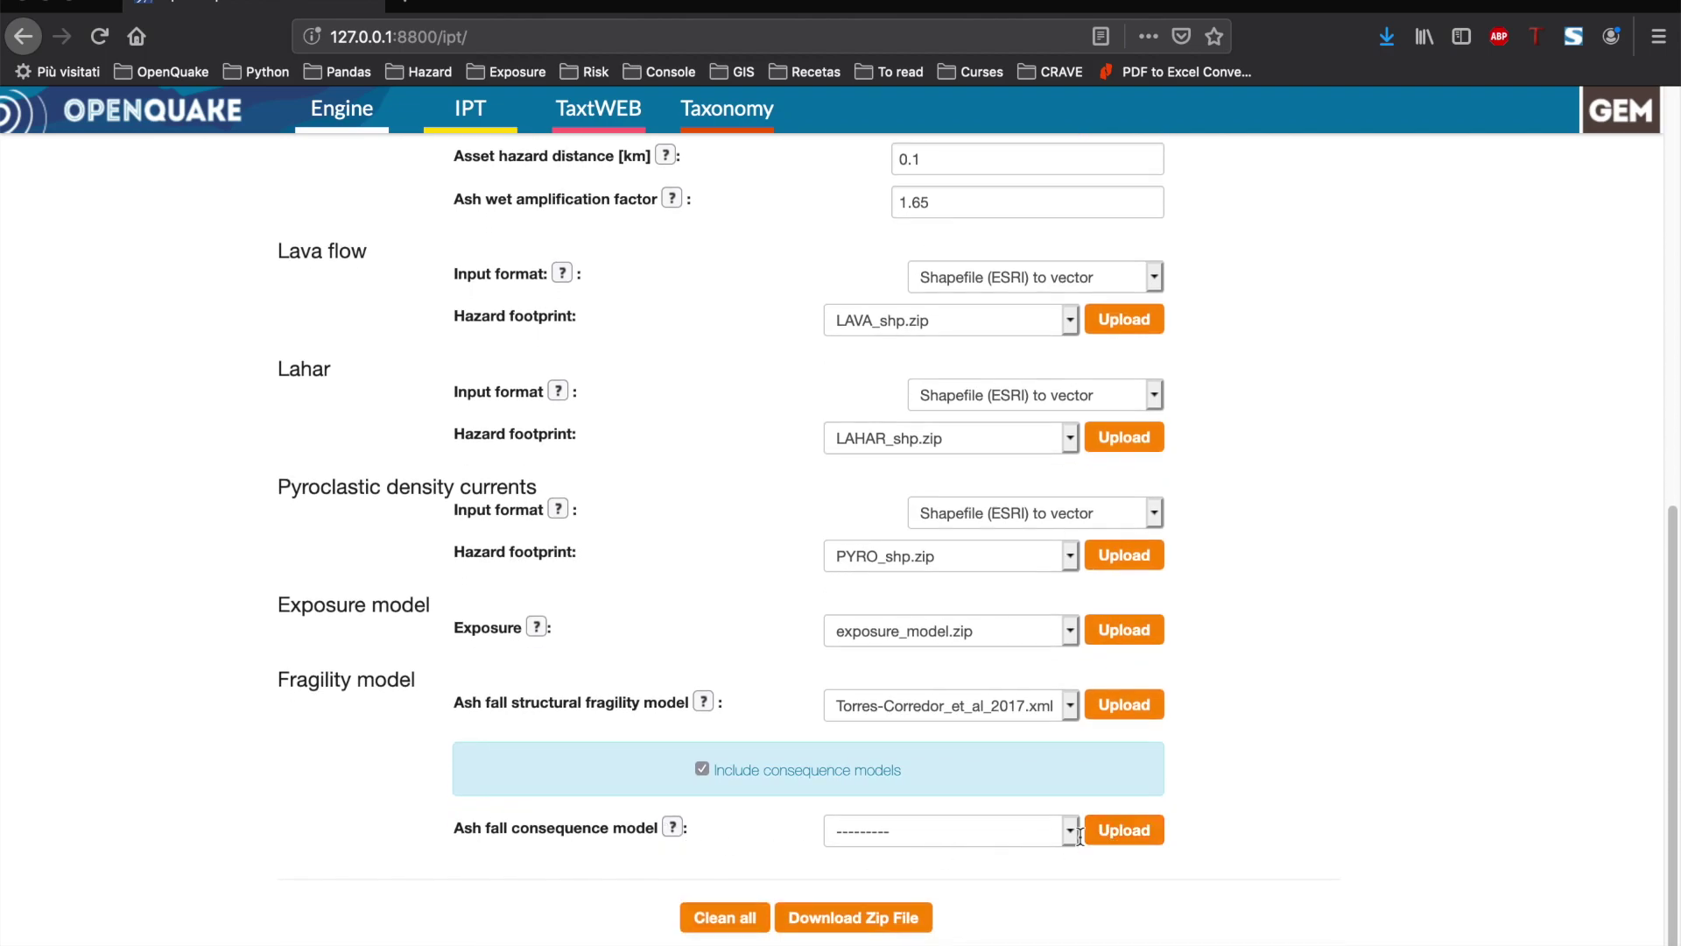
pyautogui.click(1070, 834)
# Step: Pick consequence_model.xml as the ash fall consequence model and save the inputs as Volcano.zip
pyautogui.click(977, 854)
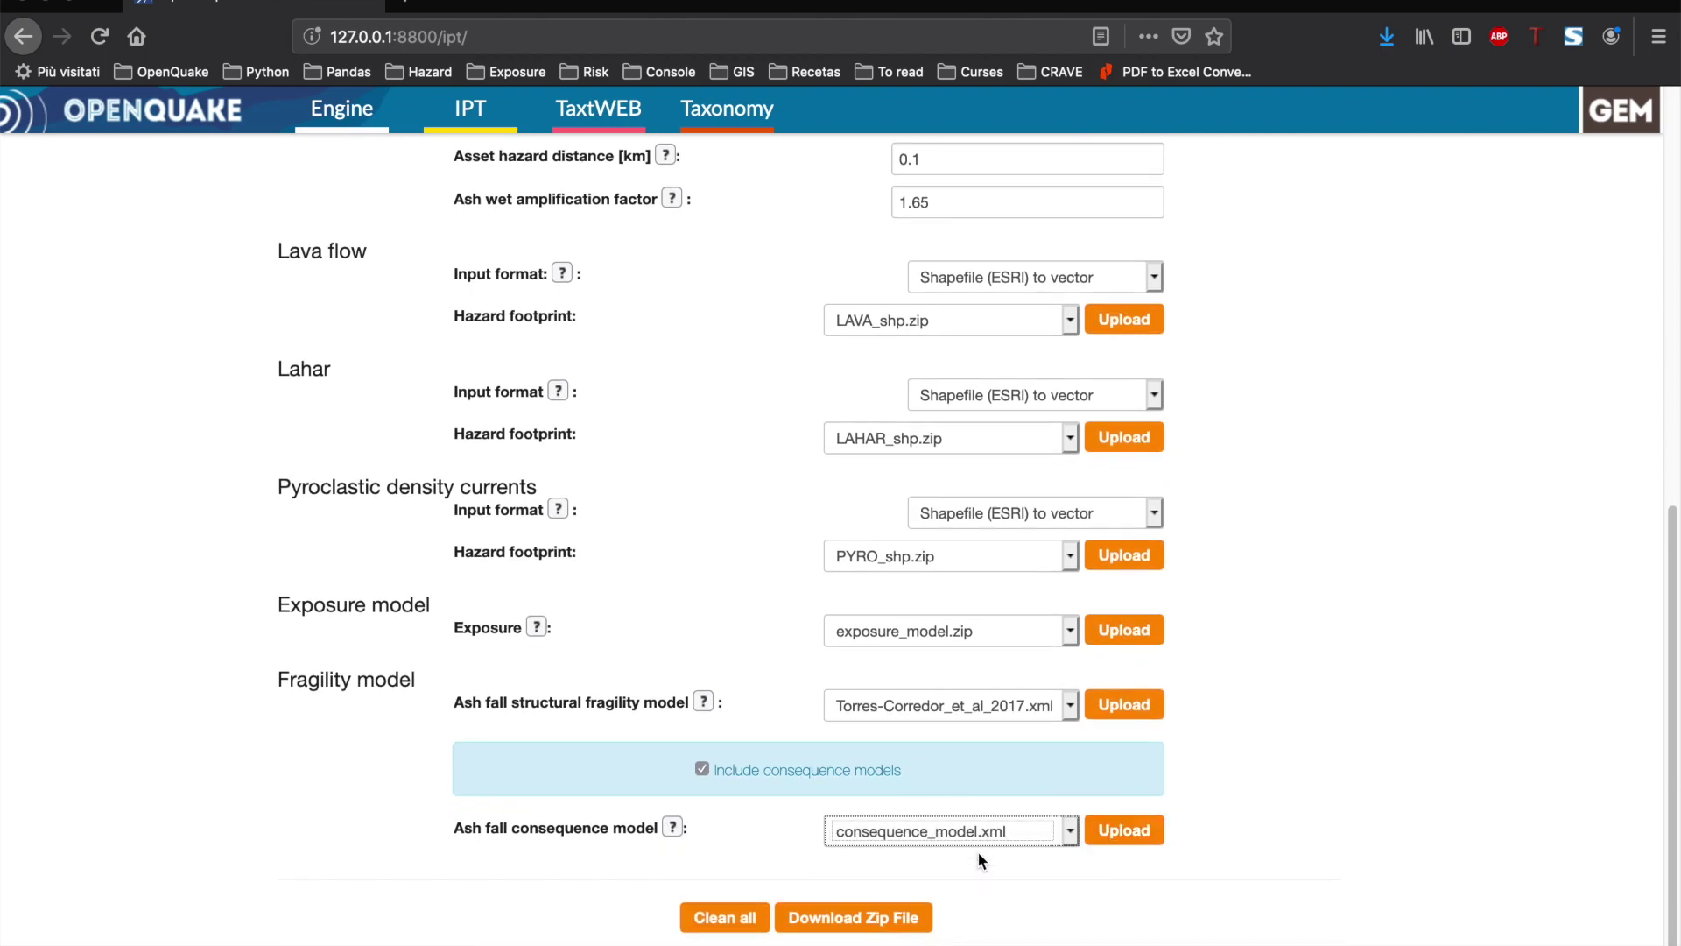
pyautogui.click(899, 920)
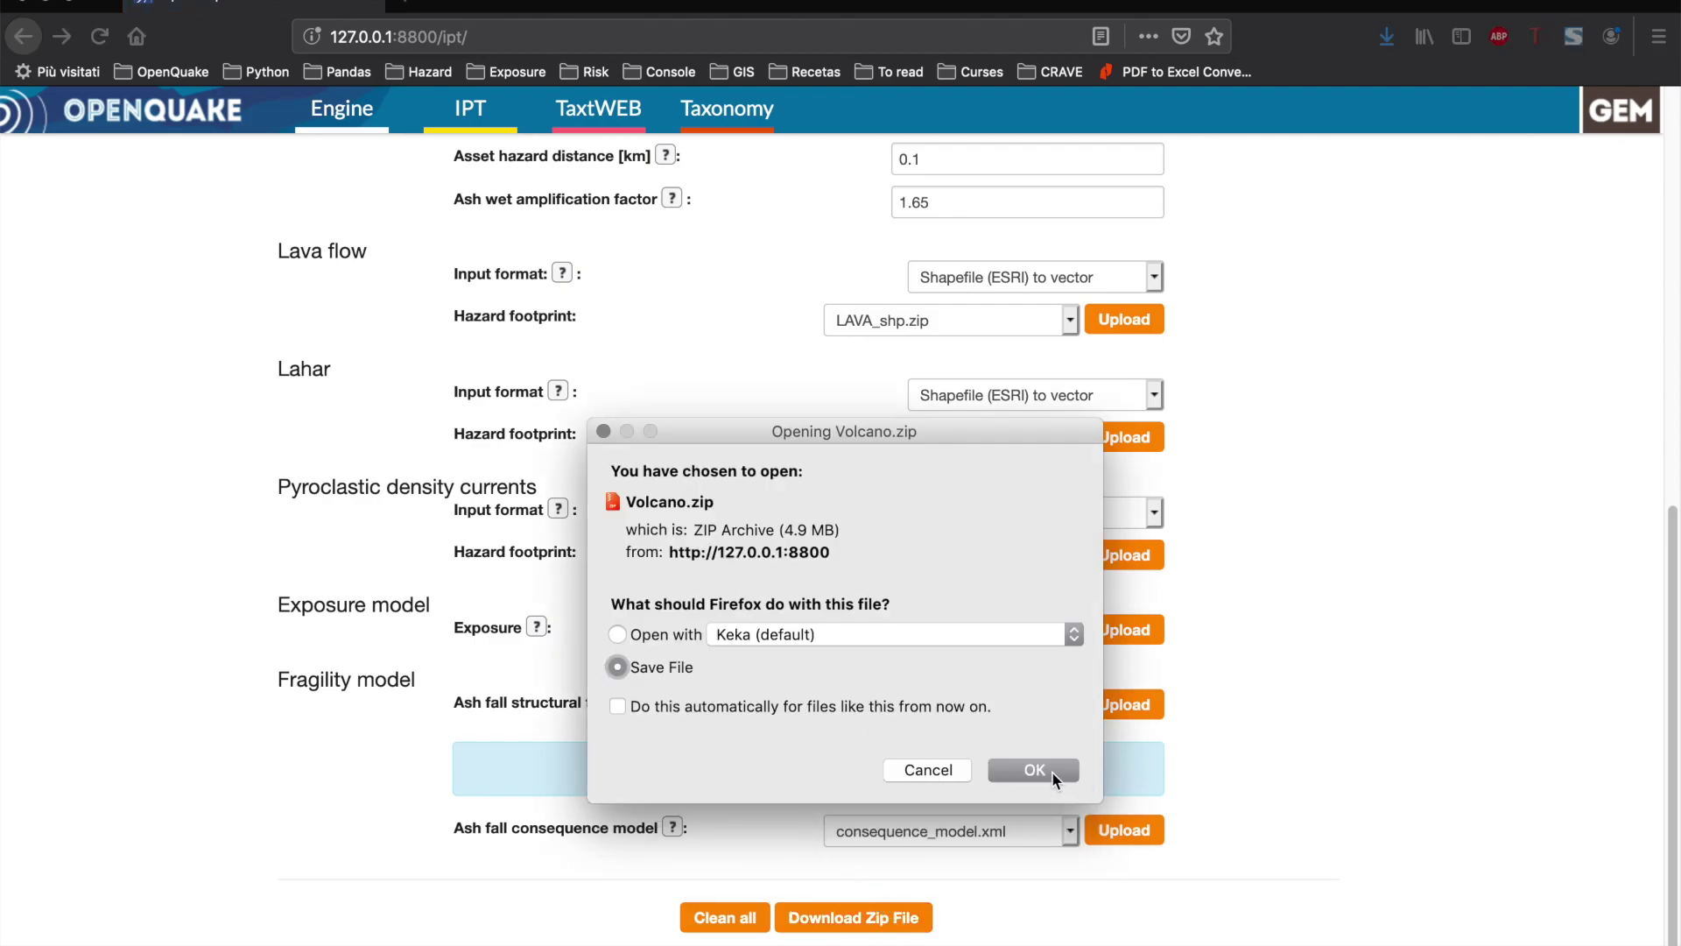
pyautogui.click(1052, 771)
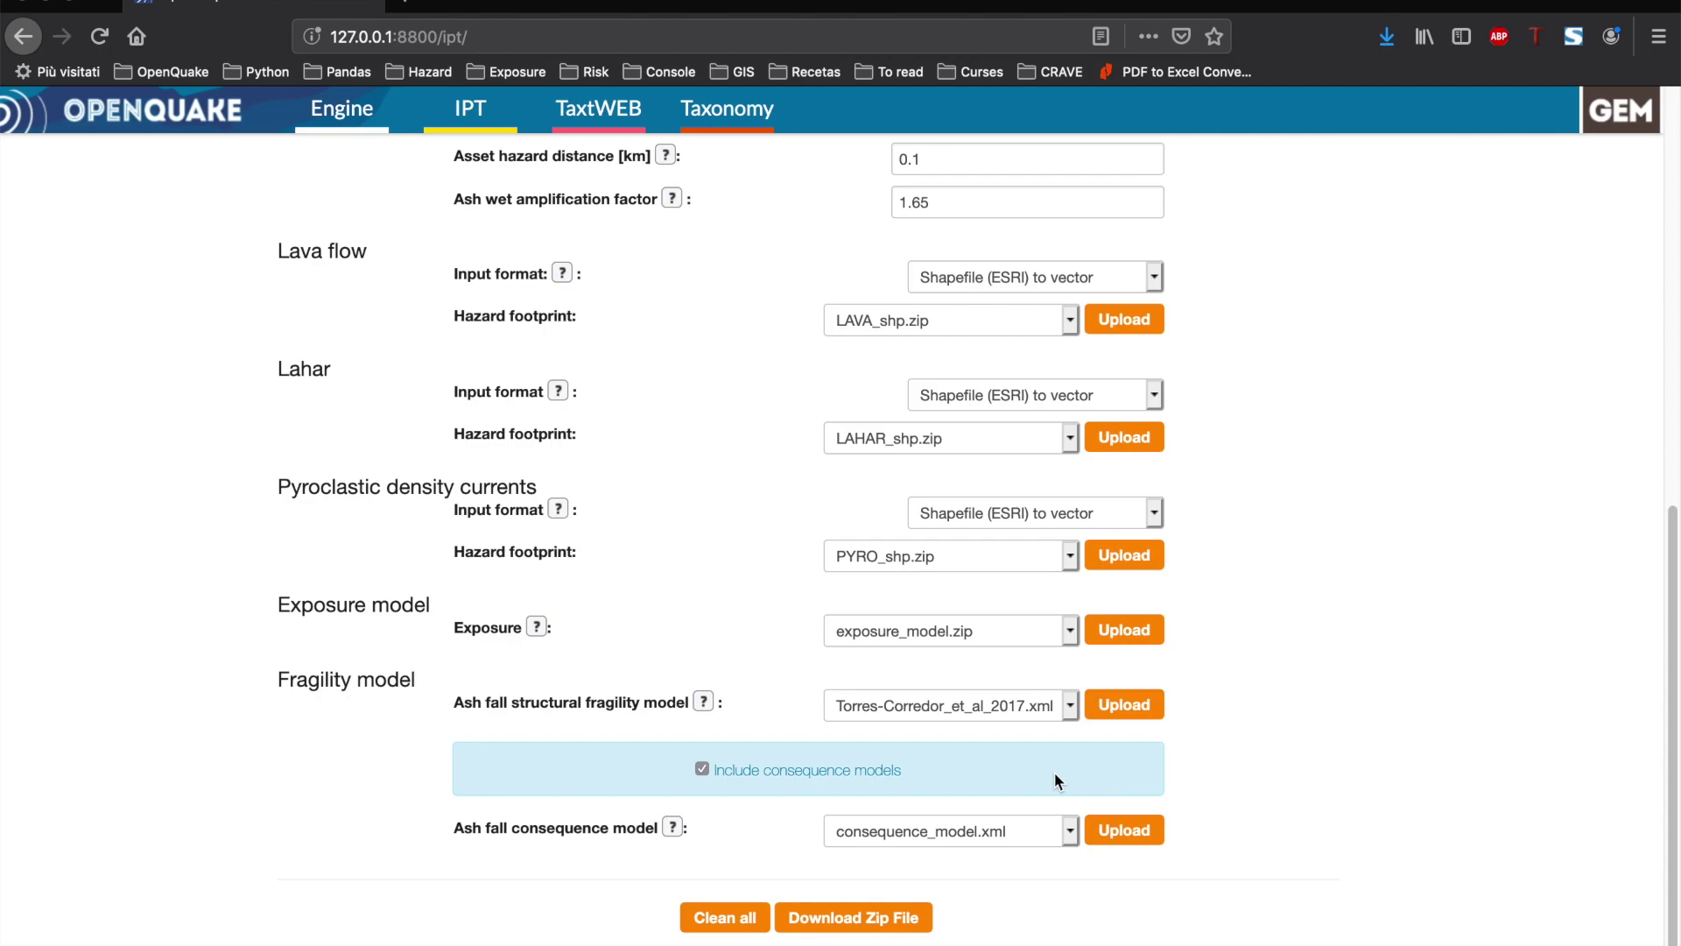
pyautogui.click(343, 123)
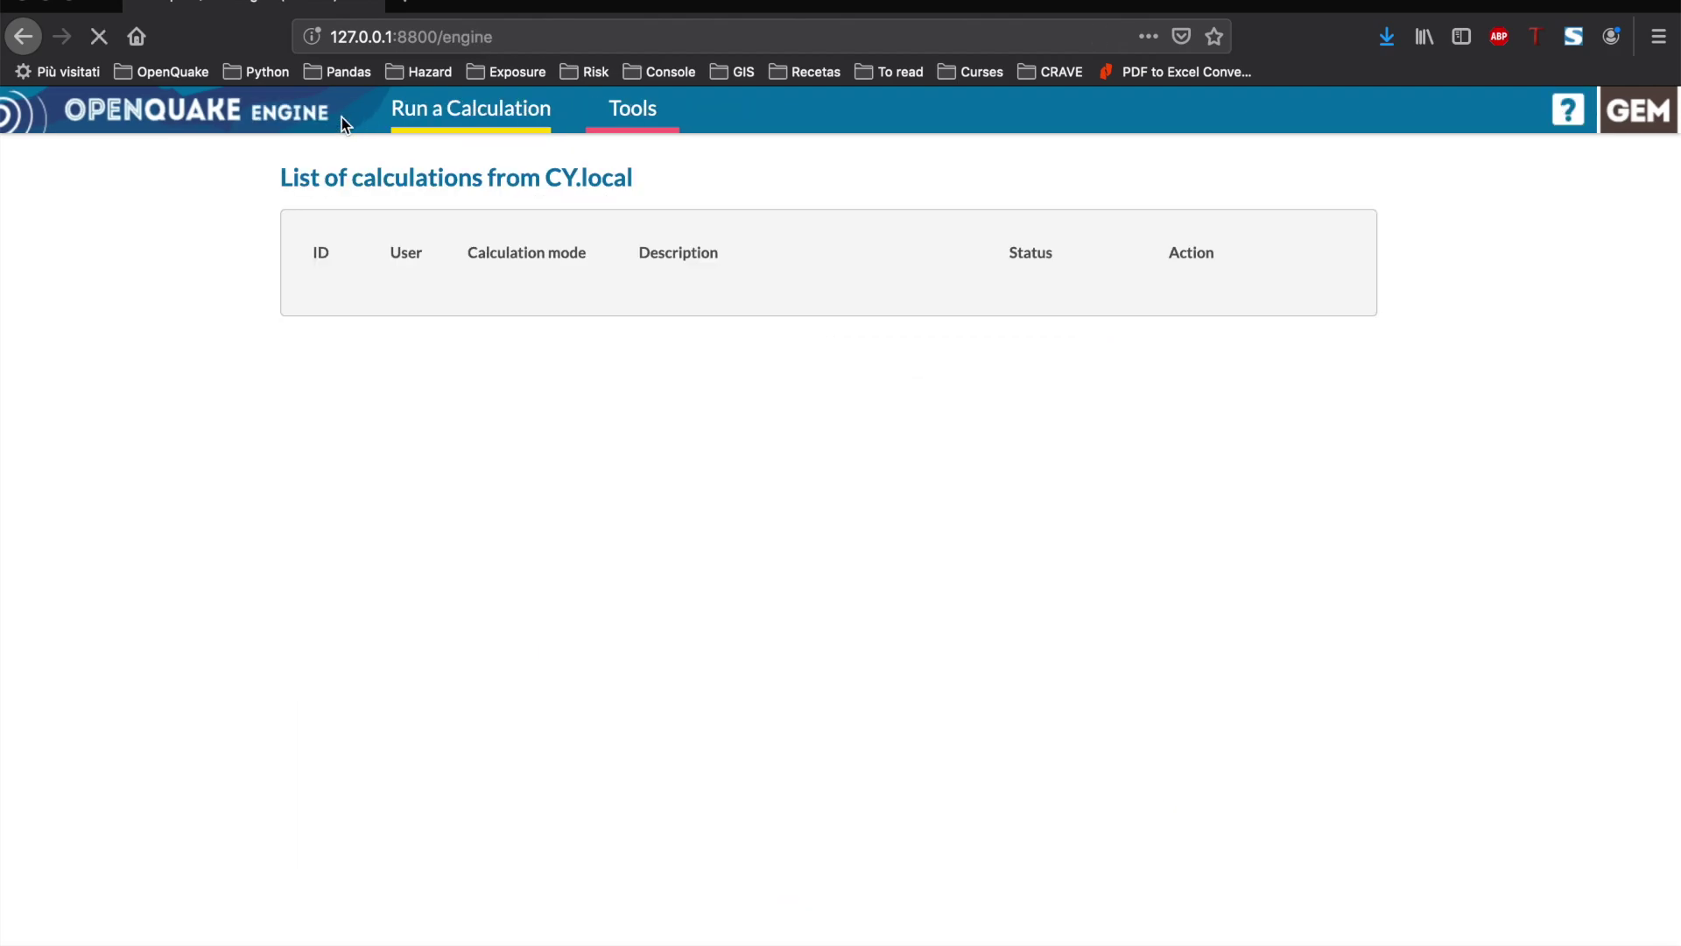
# Step: Run calculation 1 from Downloads/Volcano.zip and review its console log
pyautogui.click(440, 115)
pyautogui.click(376, 313)
pyautogui.click(512, 307)
pyautogui.click(1381, 599)
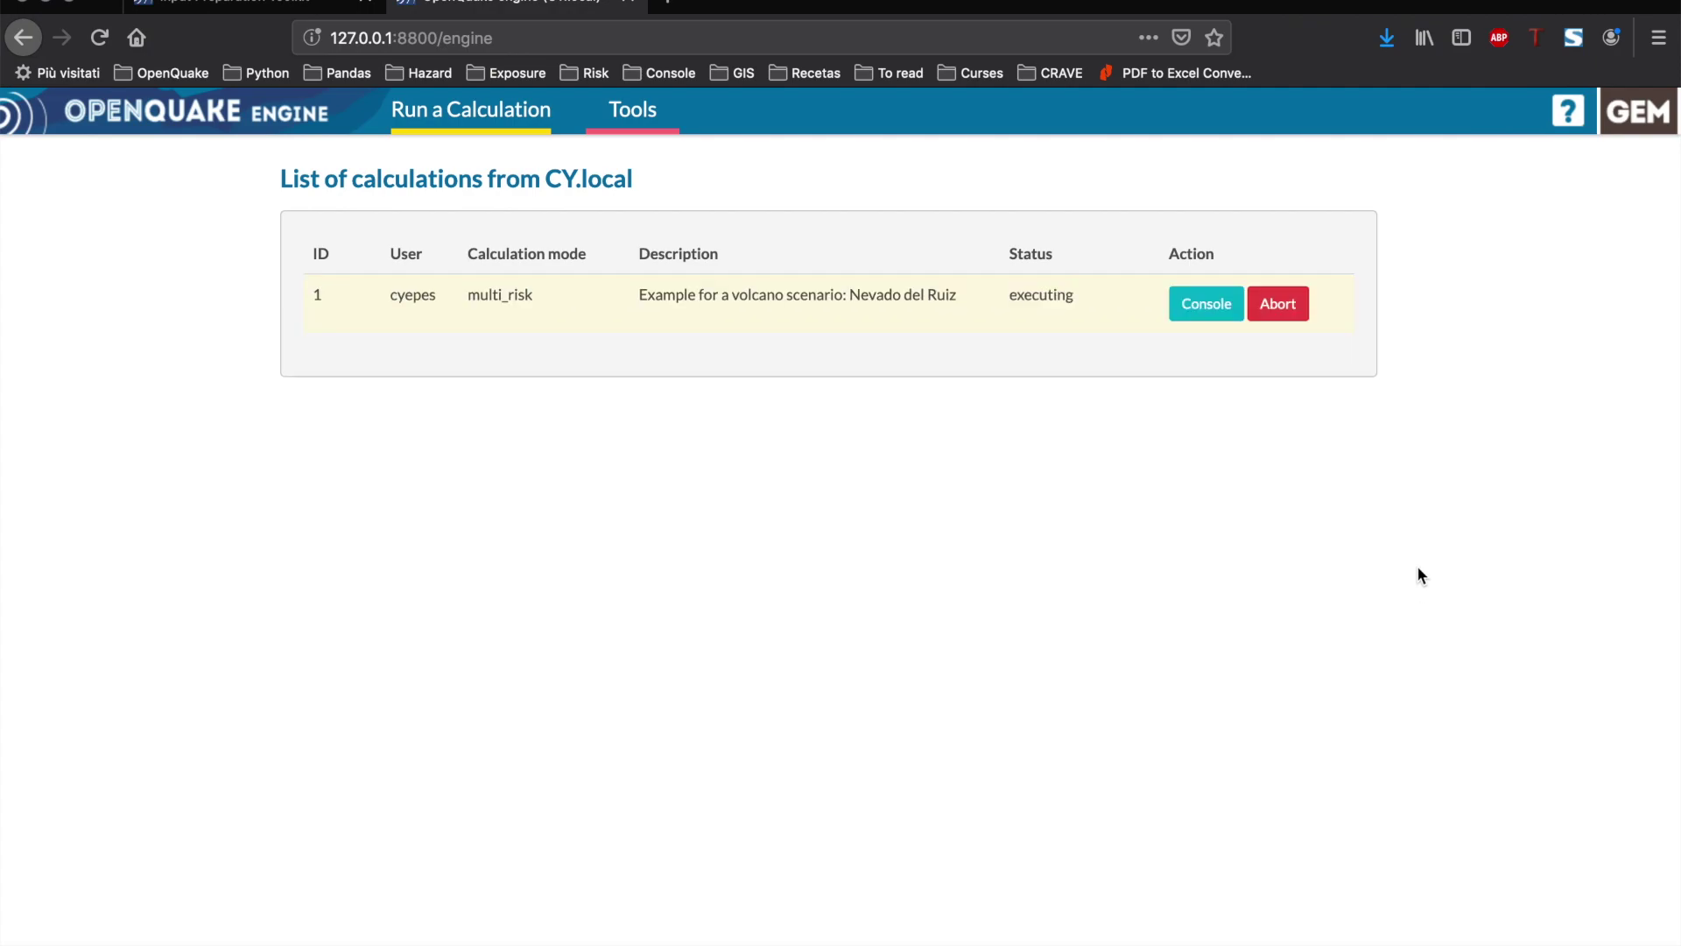
pyautogui.click(1209, 304)
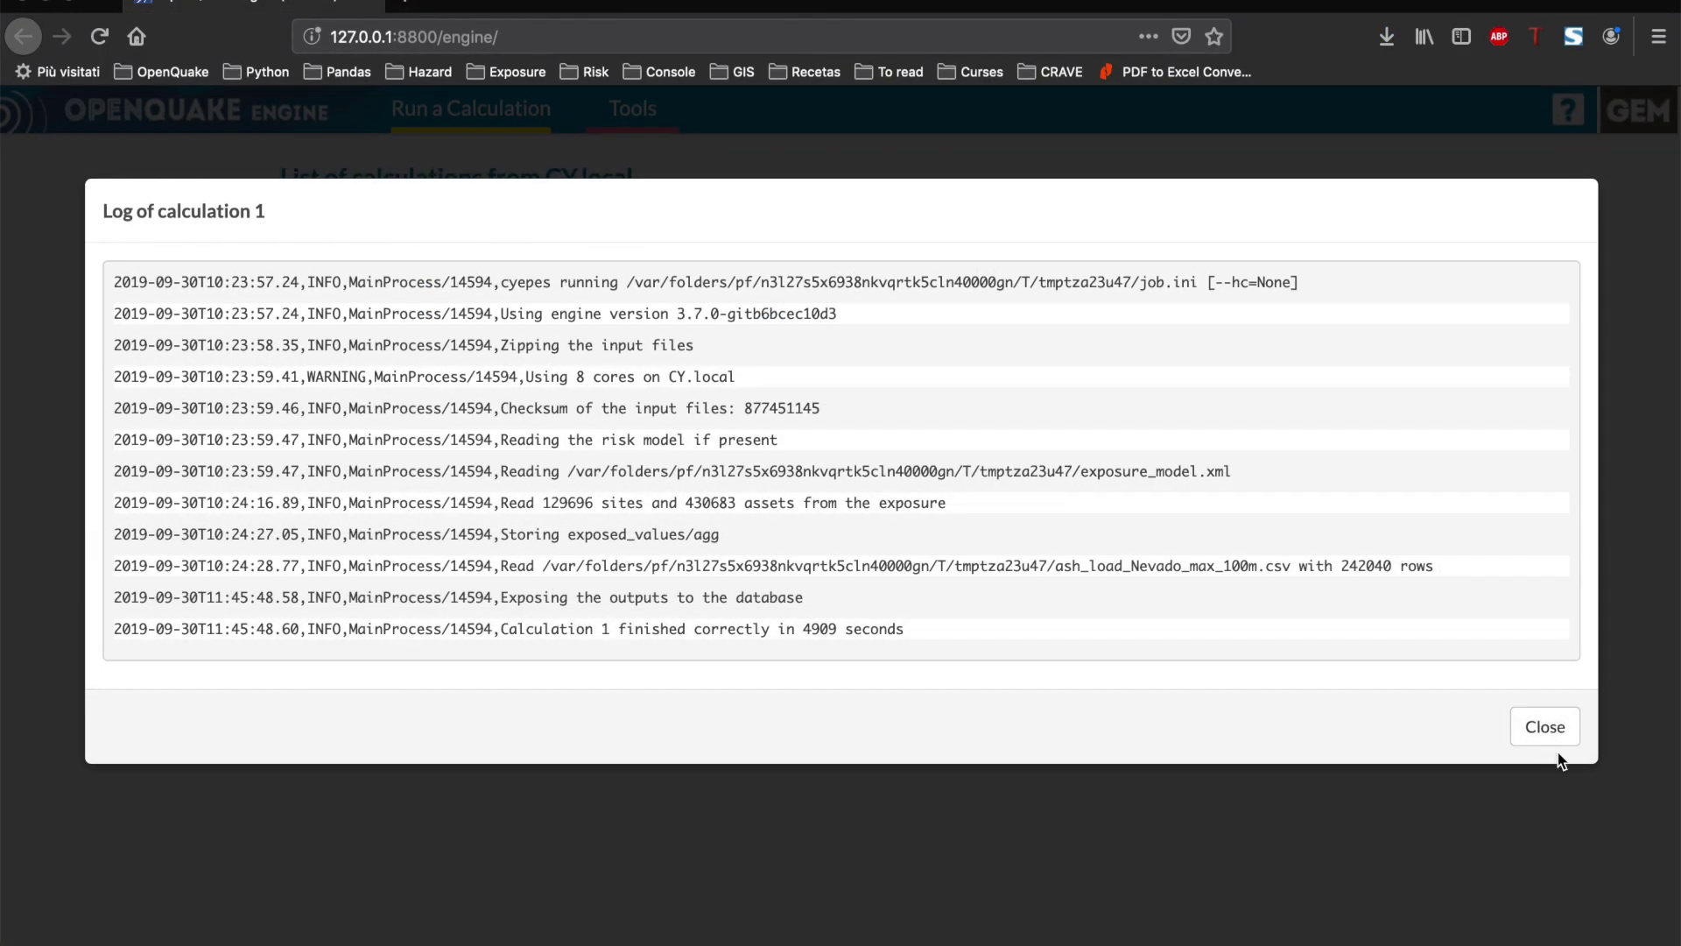
pyautogui.click(1548, 728)
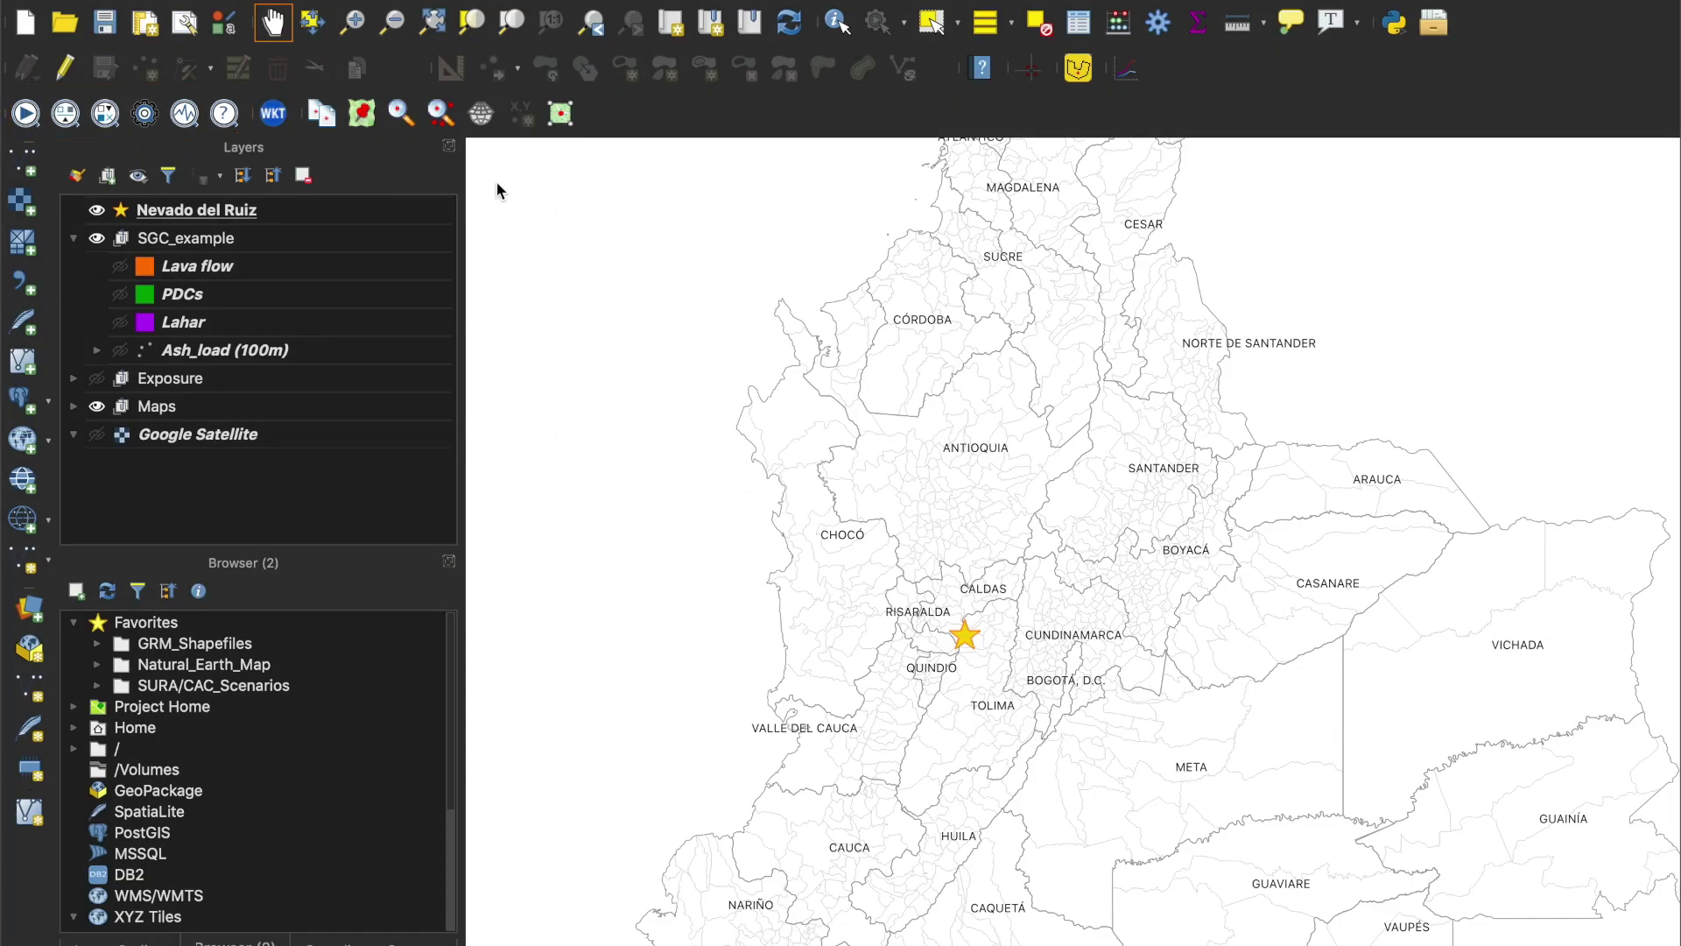
# Step: Bring up the QGIS OpenQuake Engine dialog listing completed calculation 1 and its outputs
pyautogui.click(29, 119)
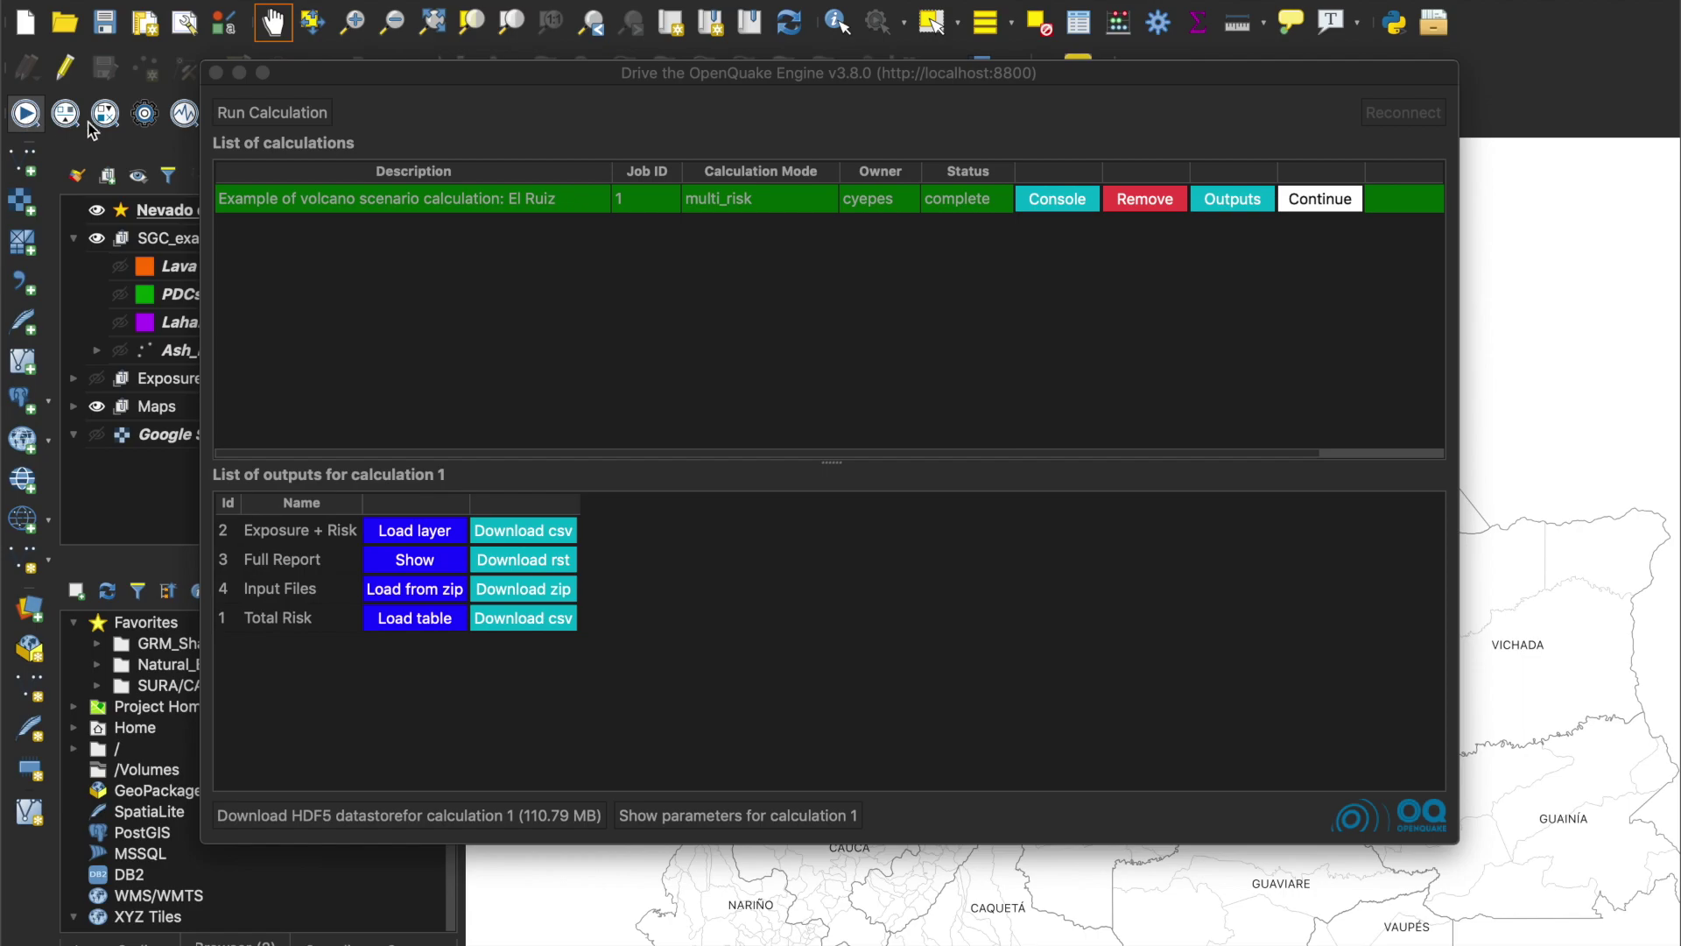
pyautogui.click(340, 201)
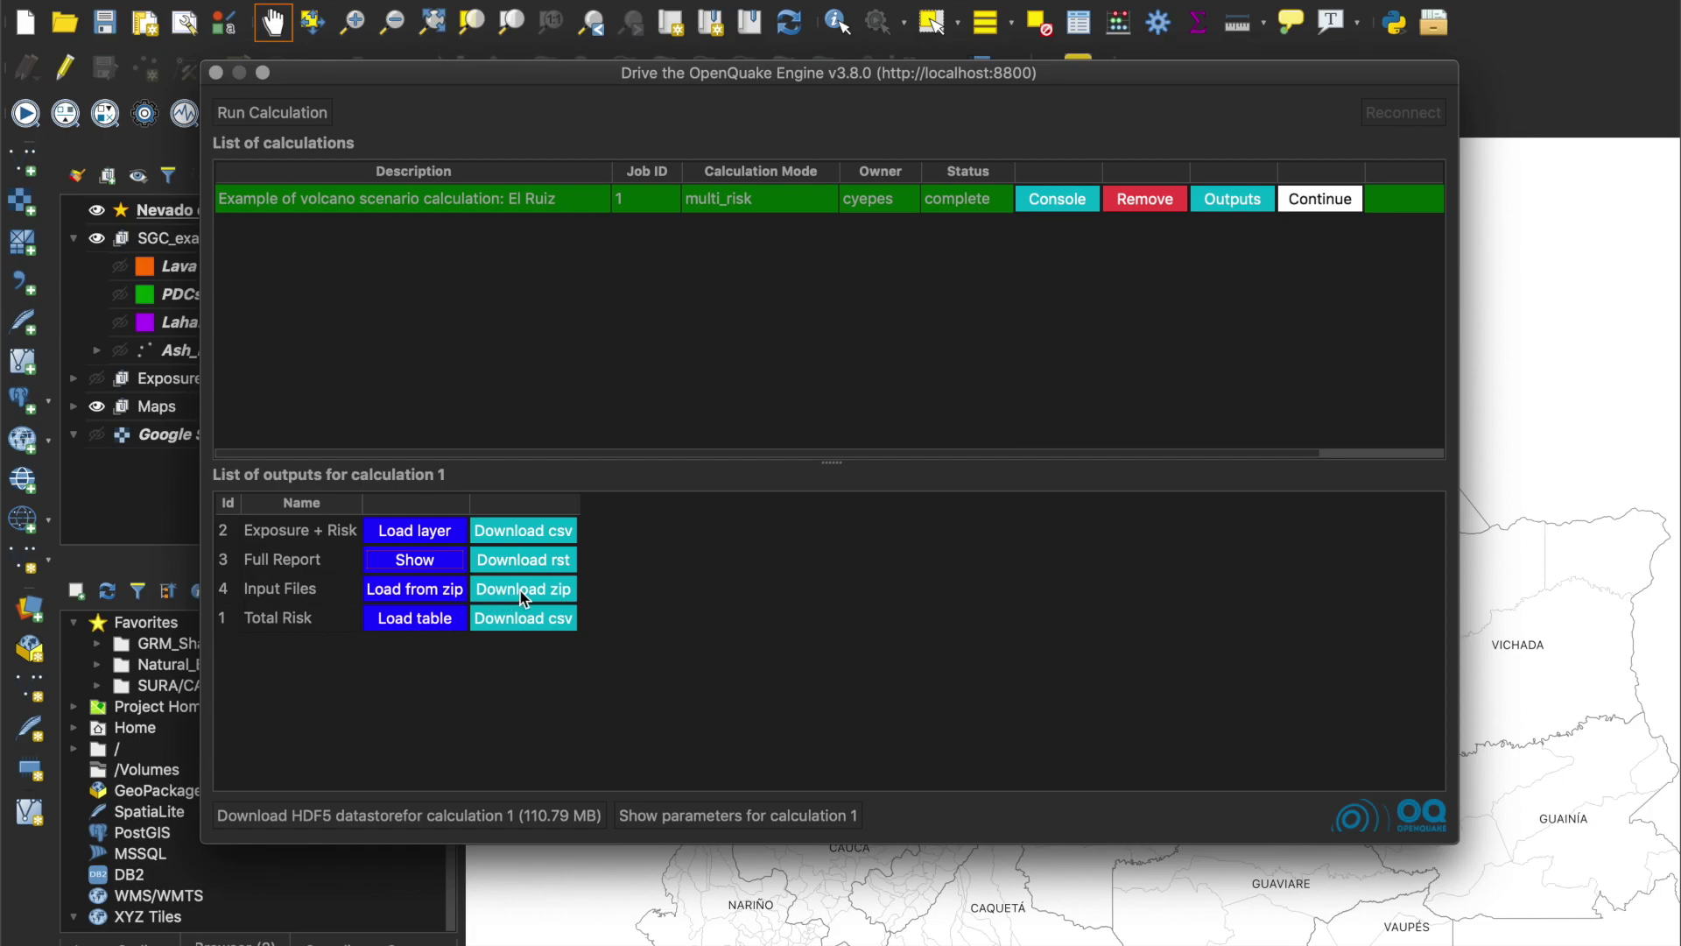
# Step: Load only the ASH peril layer from the input files zip, excluding LAHAR, LAVA and PYRO
pyautogui.click(433, 590)
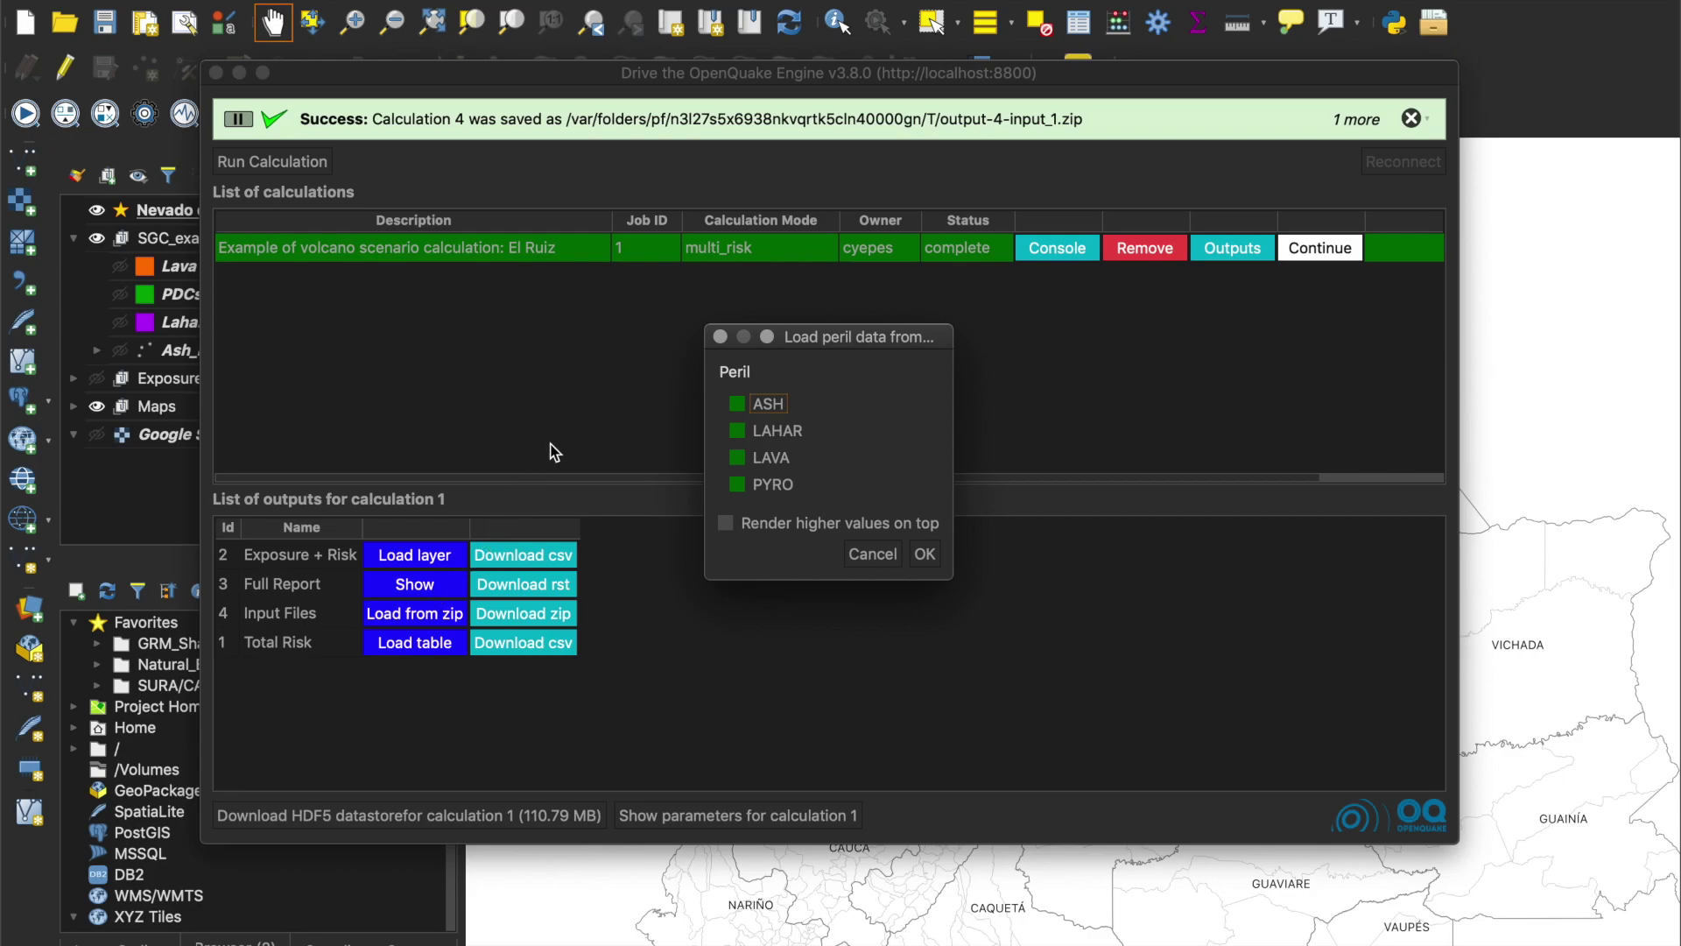
pyautogui.click(736, 430)
pyautogui.click(737, 457)
pyautogui.click(755, 486)
pyautogui.click(927, 558)
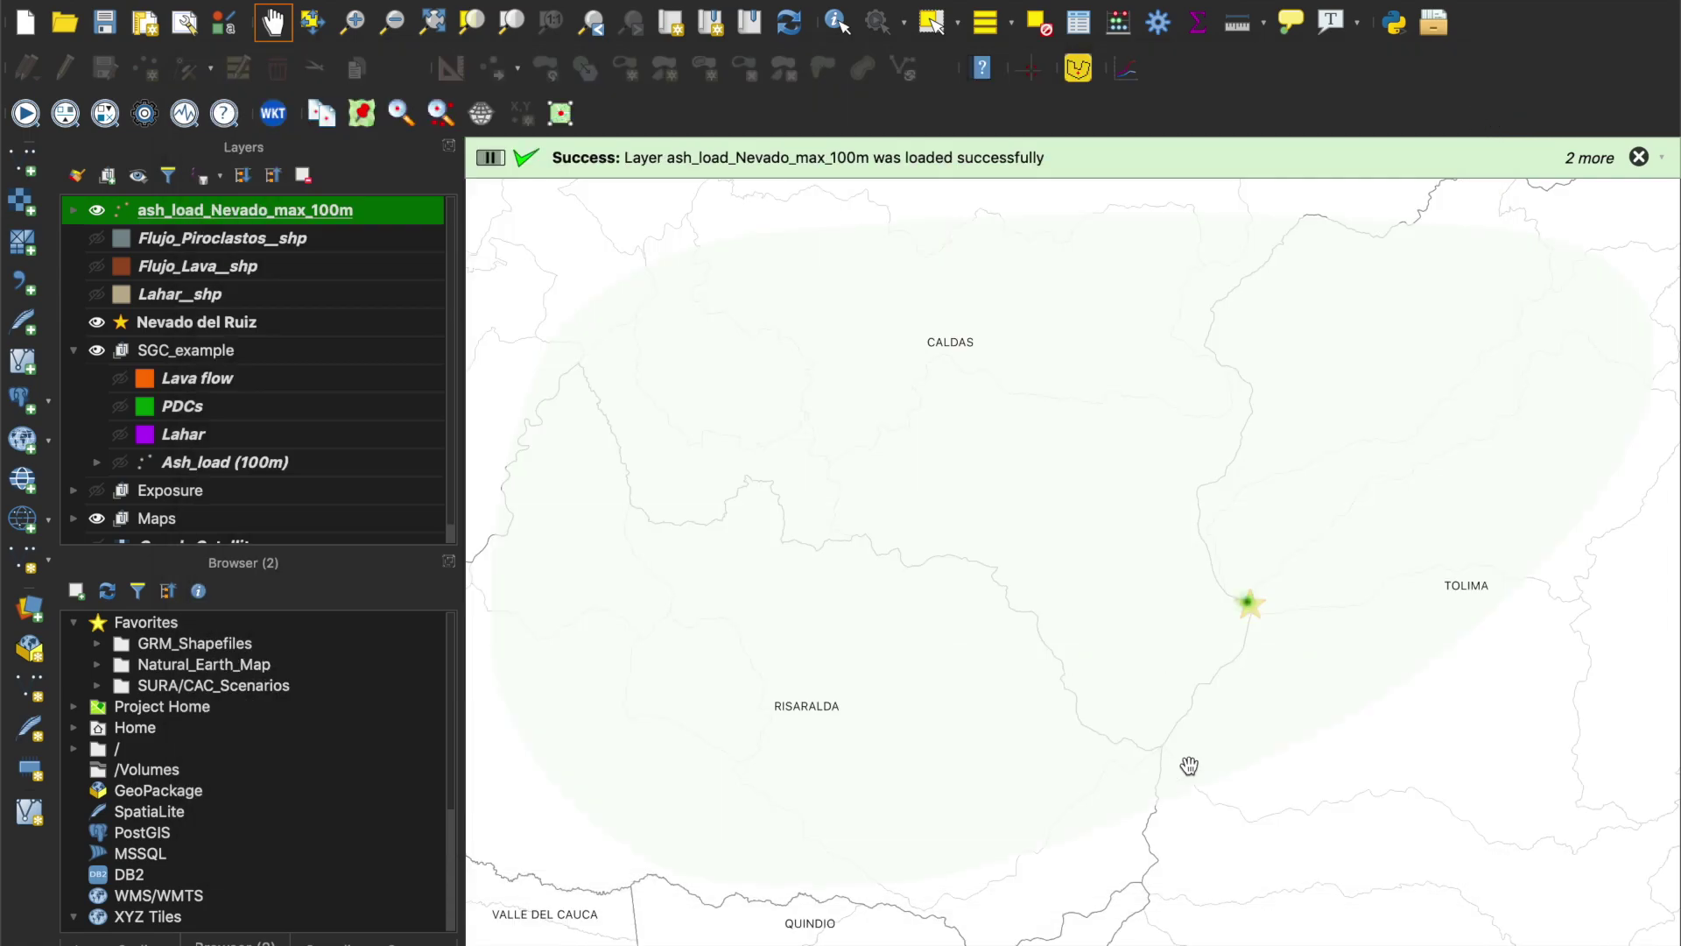
# Step: Classify the ash_load_Nevado_max_100m layer by Quantile (Equal Count)
pyautogui.click(73, 210)
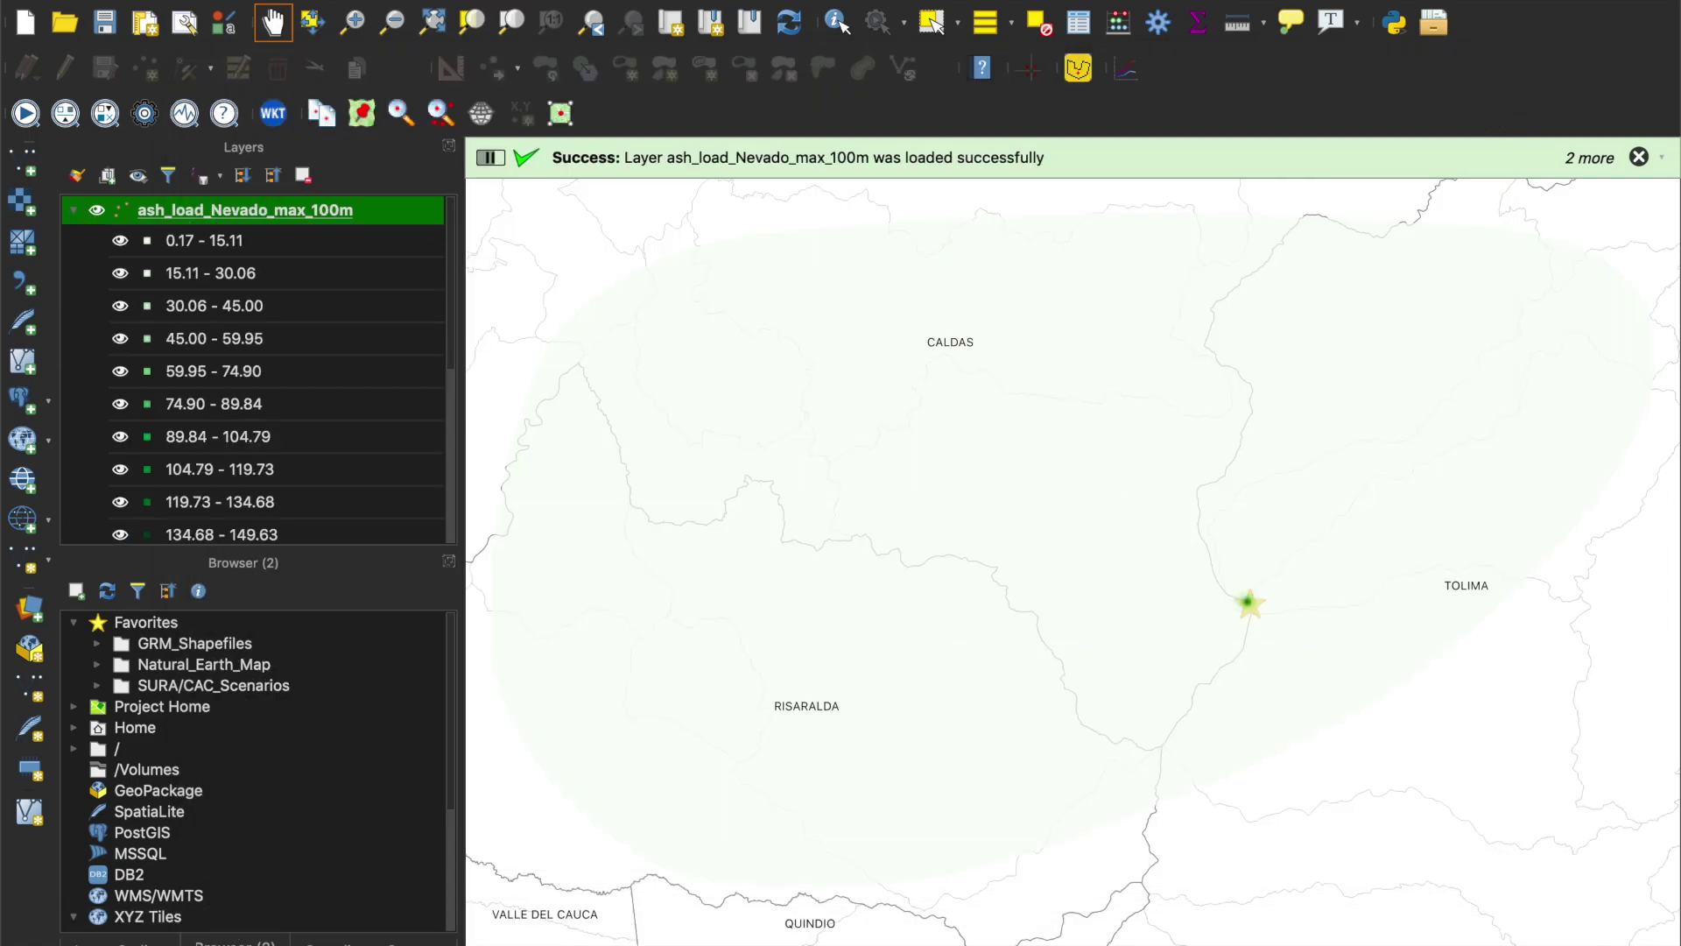
pyautogui.click(118, 941)
pyautogui.click(200, 851)
pyautogui.click(250, 876)
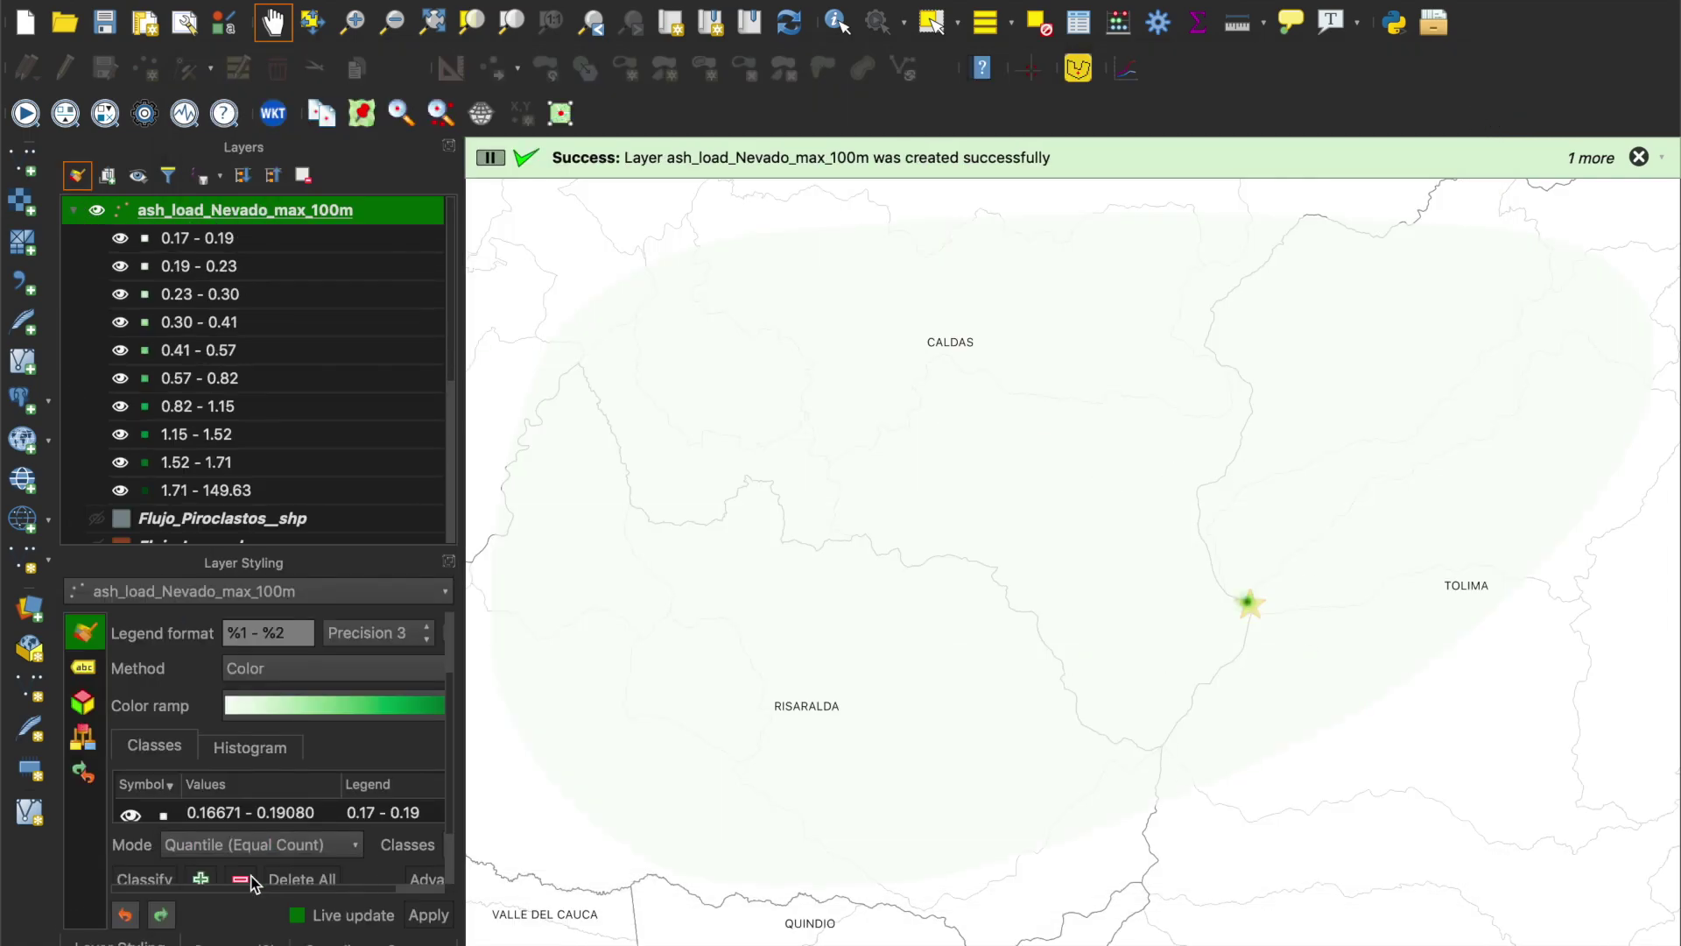
pyautogui.scroll(-3, 1250, 551)
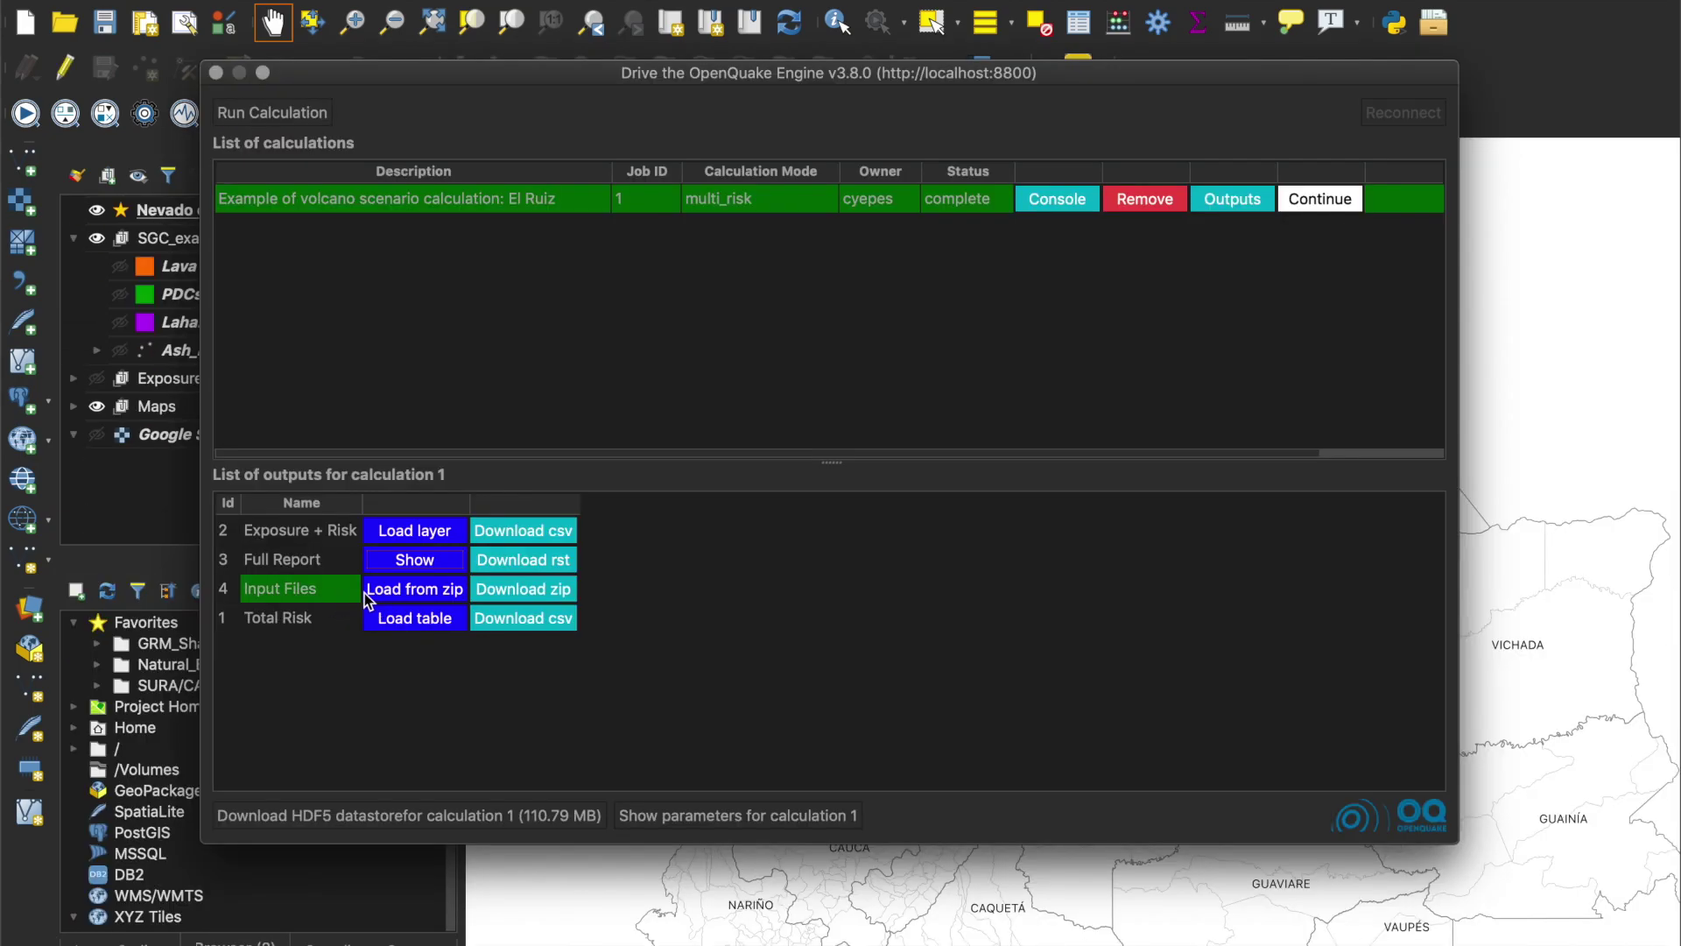
# Step: Load the LAHAR, LAVA and PYRO footprint layers from the input files zip
pyautogui.click(438, 589)
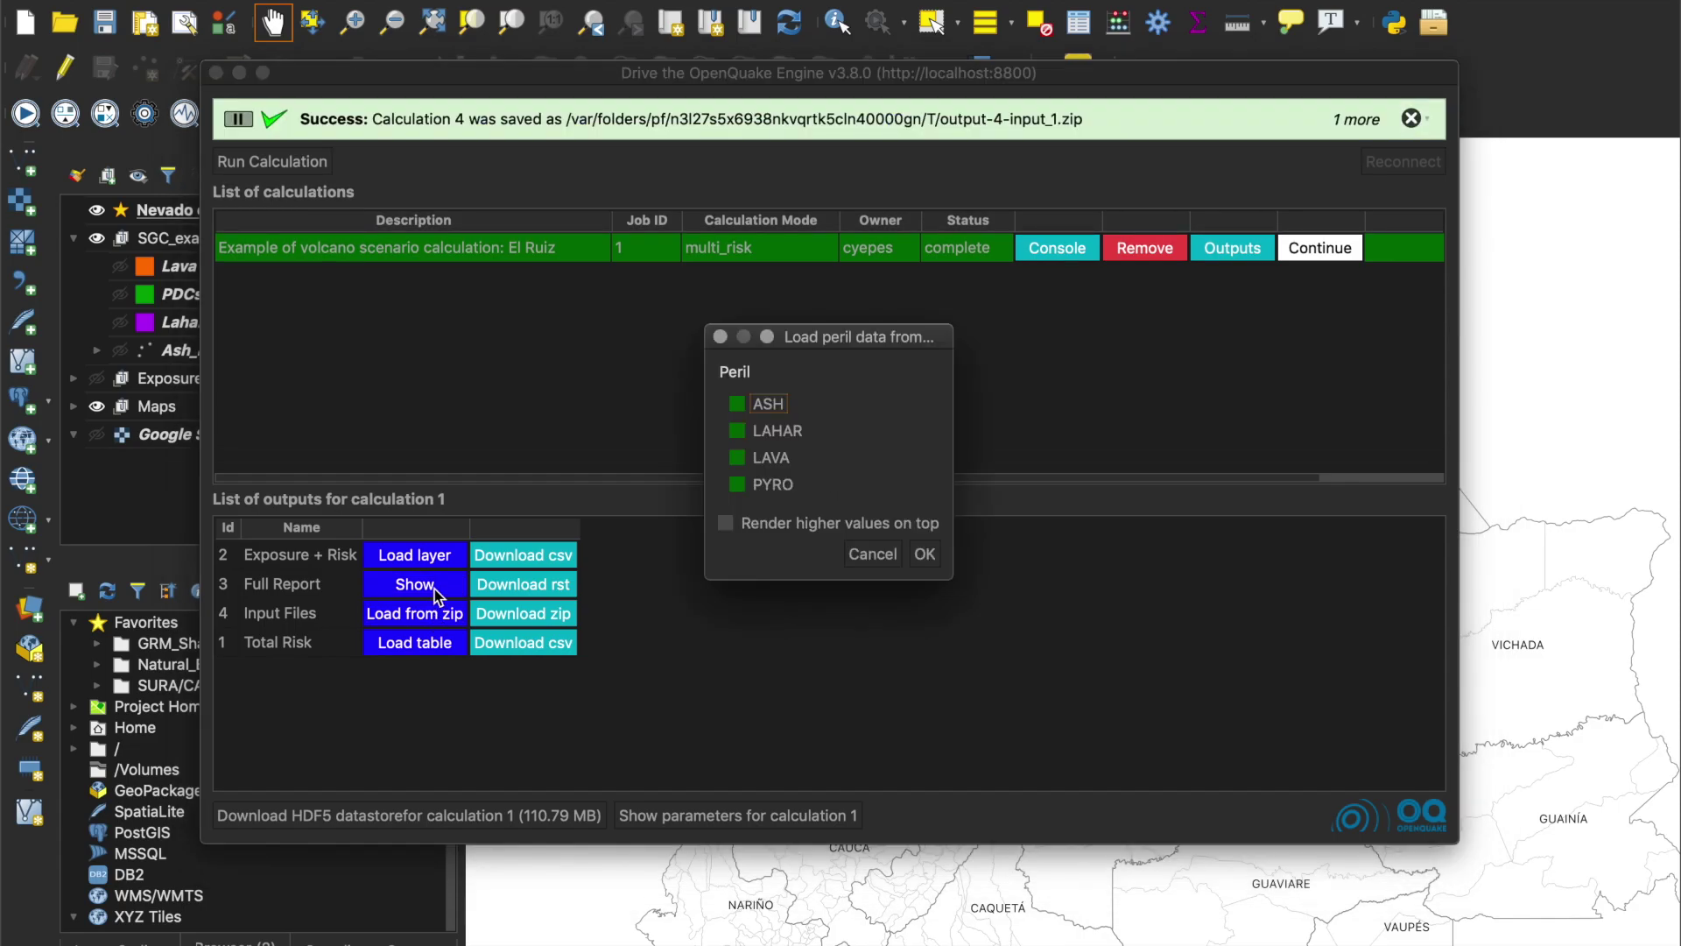
pyautogui.click(924, 554)
pyautogui.scroll(-3, 1158, 535)
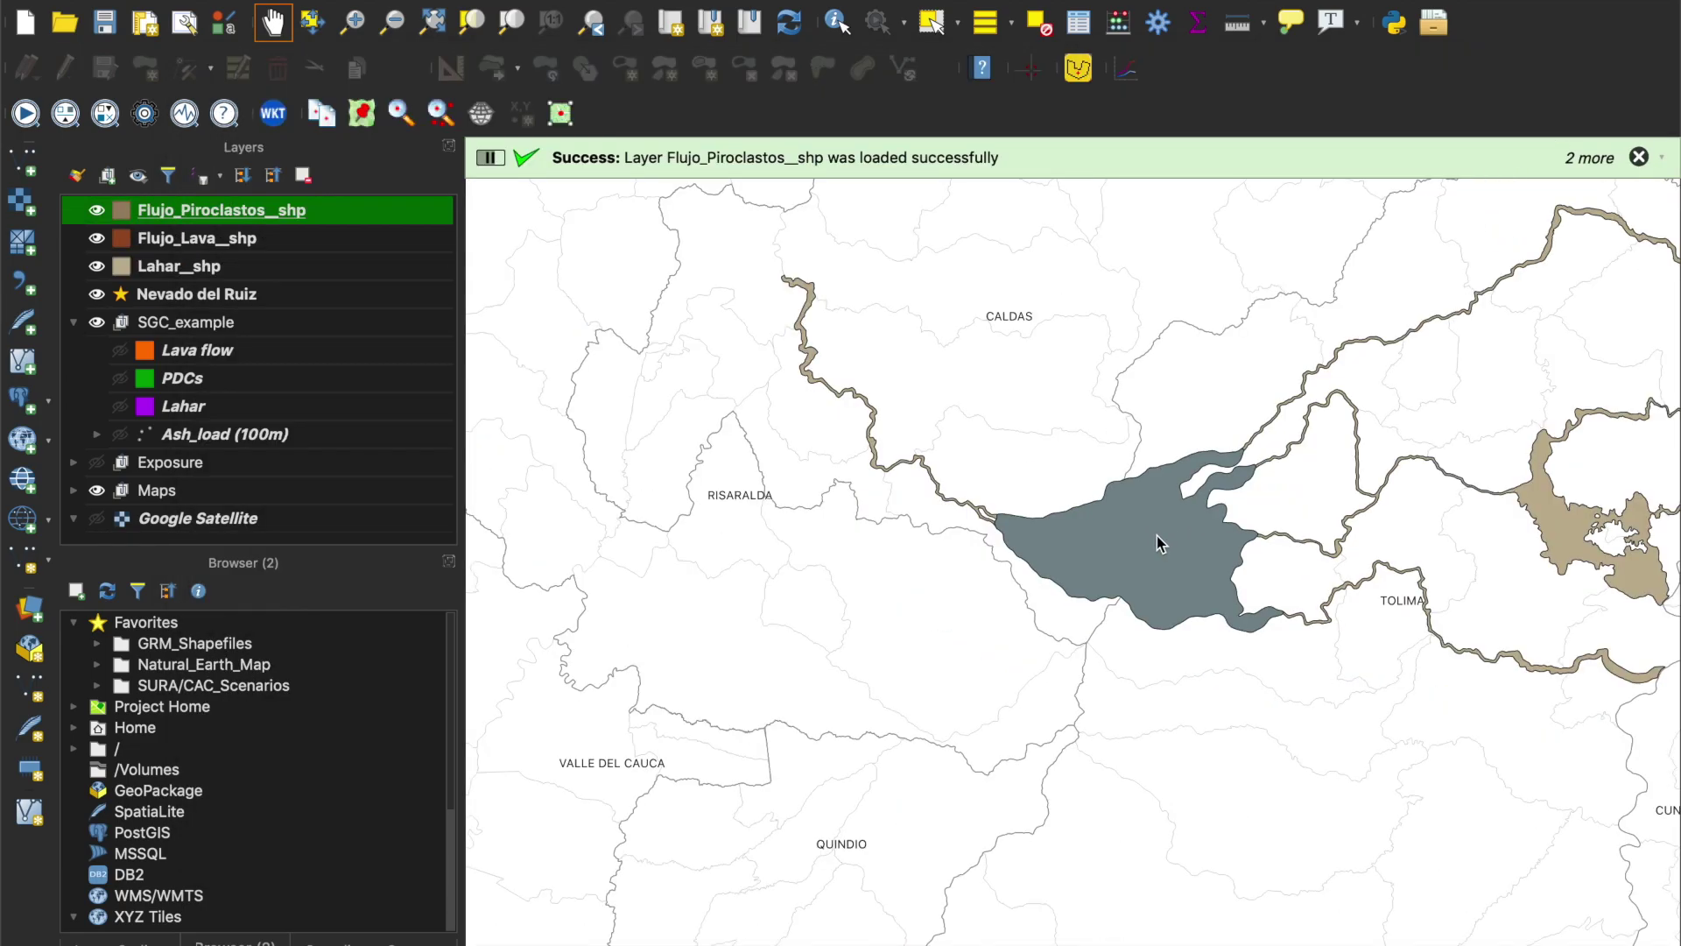
# Step: Hide the pyroclastic flow, lava flow and lahar layers
pyautogui.click(97, 211)
pyautogui.click(97, 238)
pyautogui.click(98, 266)
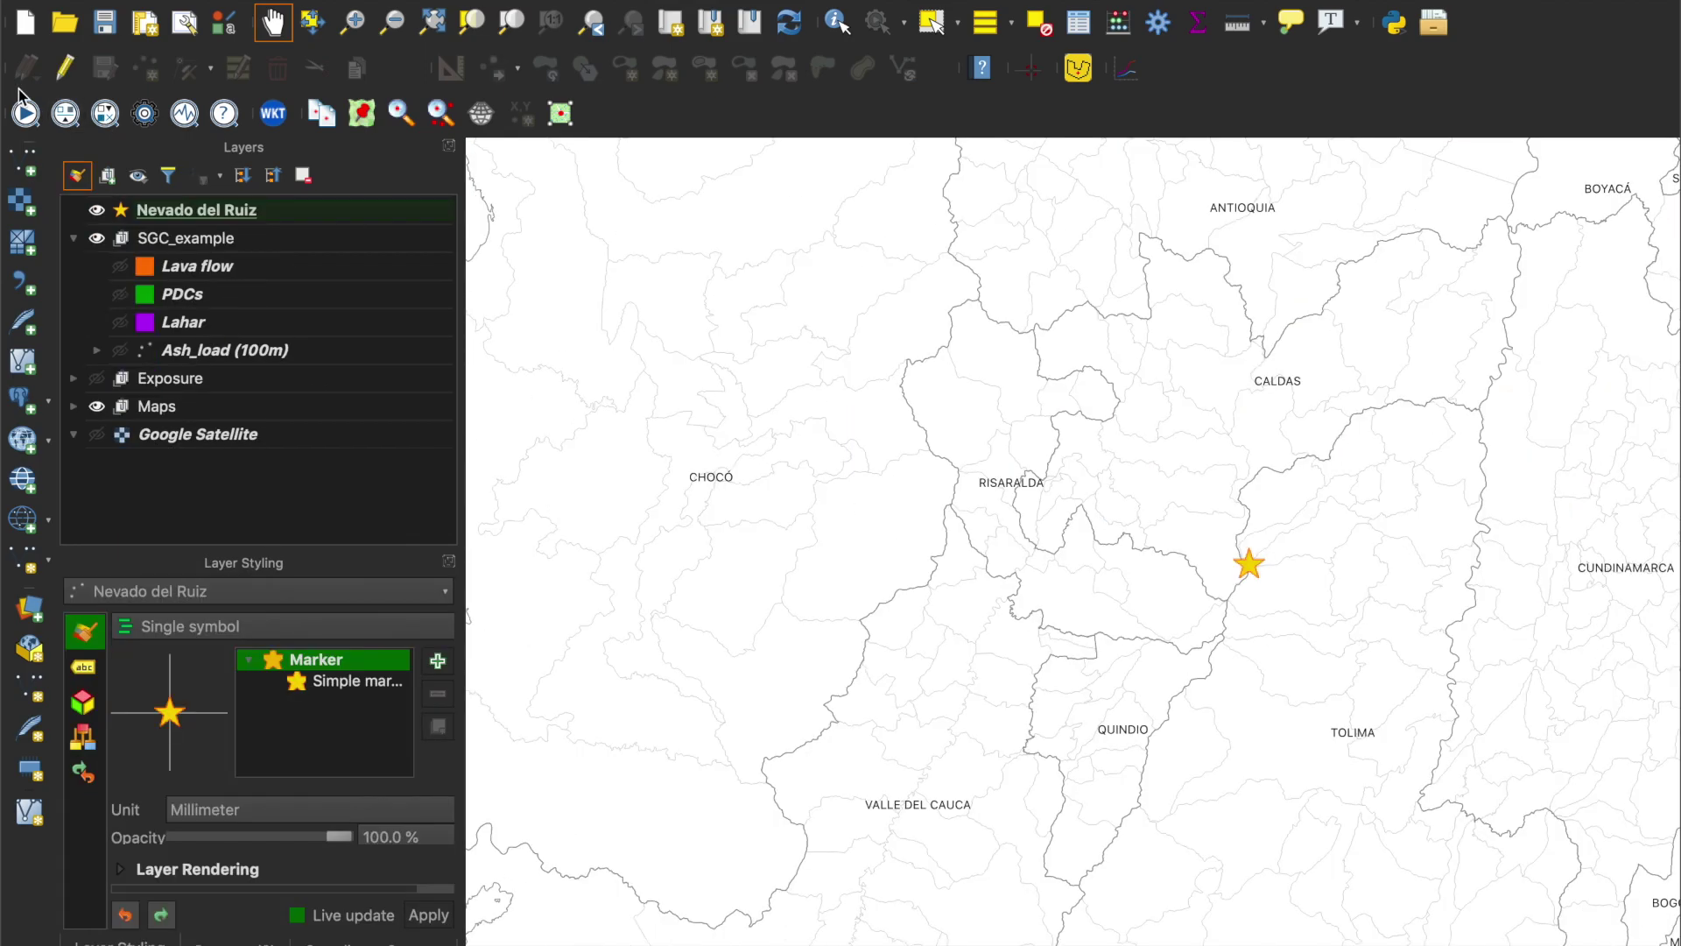
# Step: Load the Total Risk output as the table output-1-agg_risk_1
pyautogui.click(25, 113)
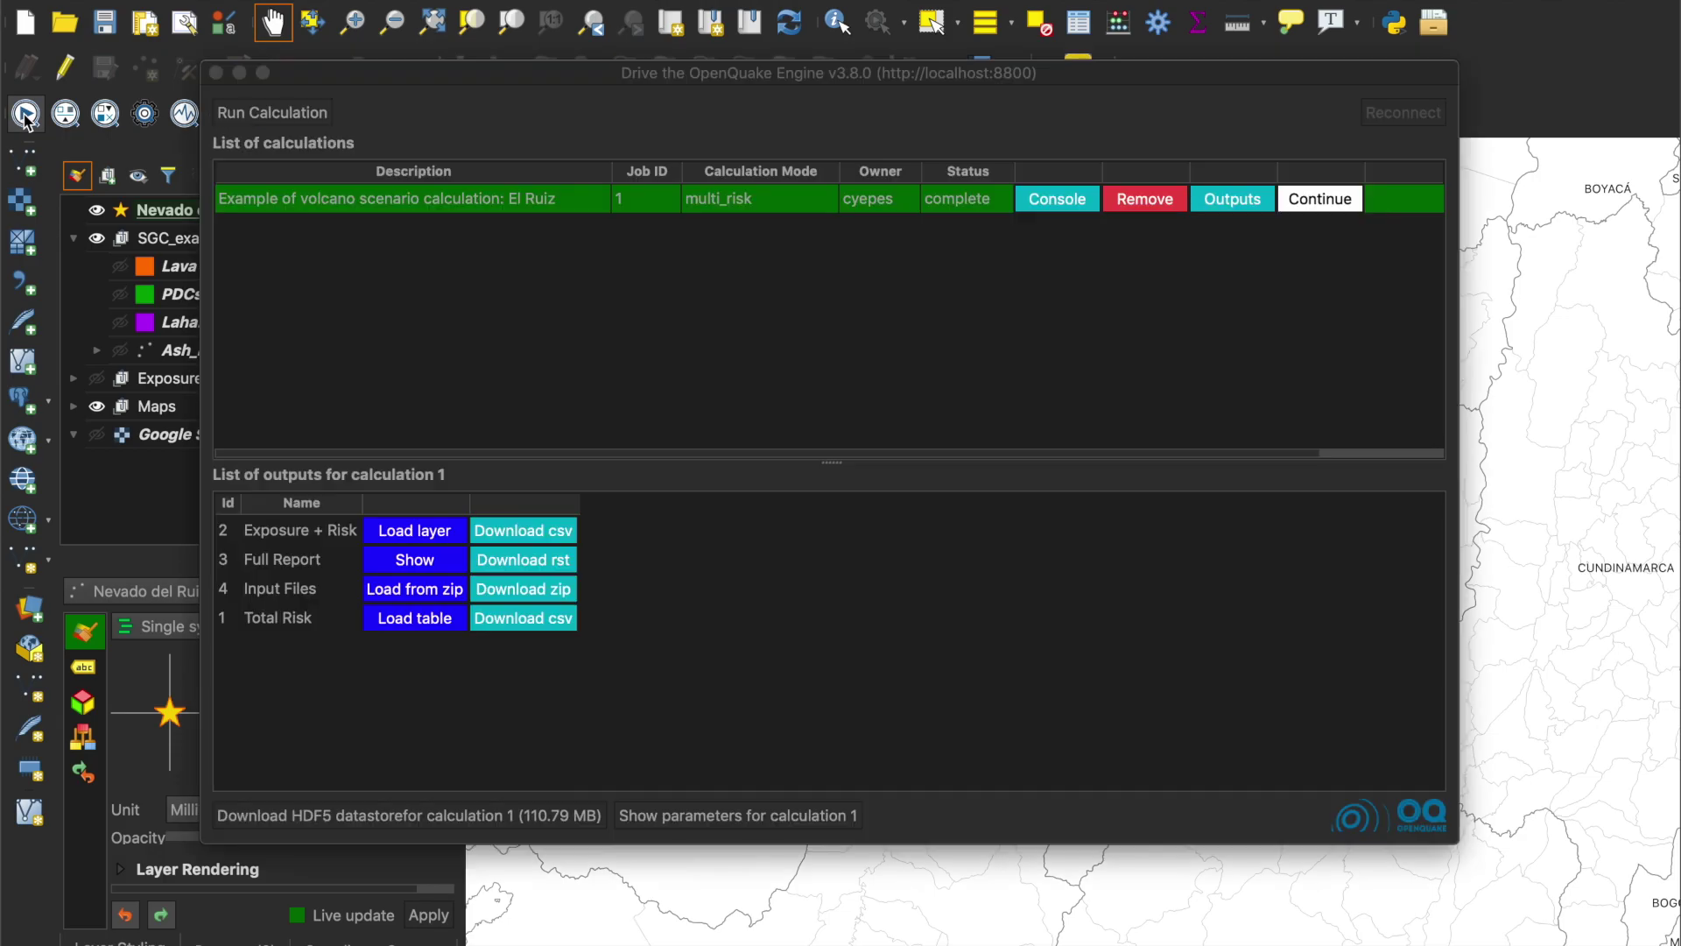
pyautogui.click(272, 623)
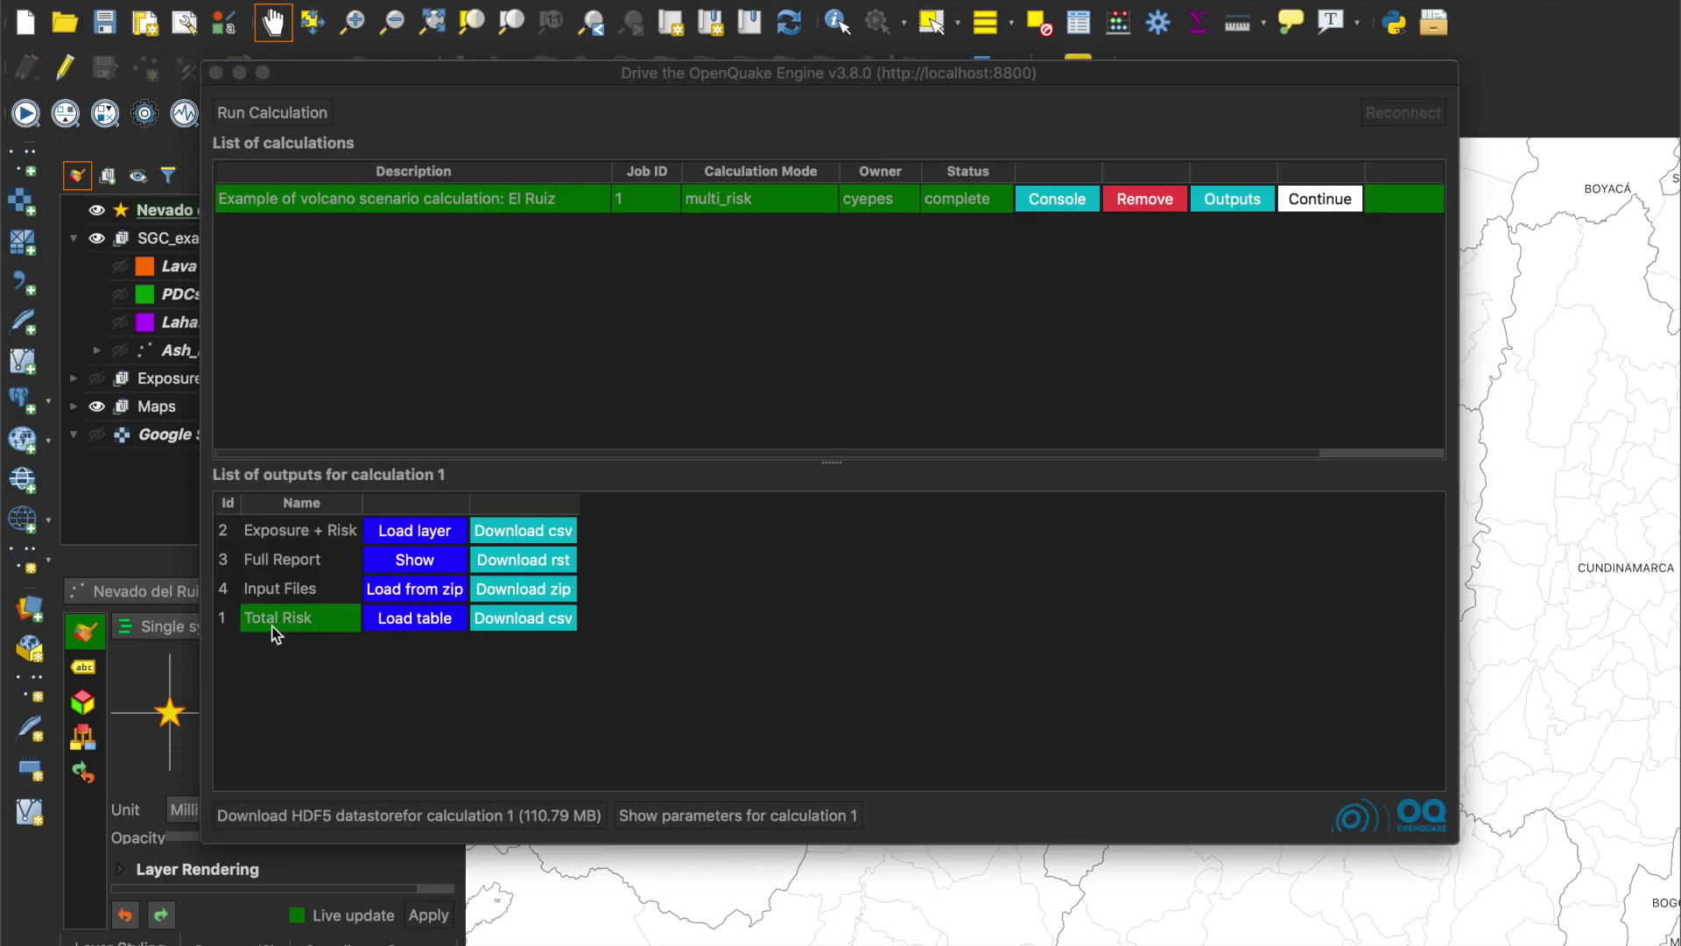
pyautogui.click(402, 624)
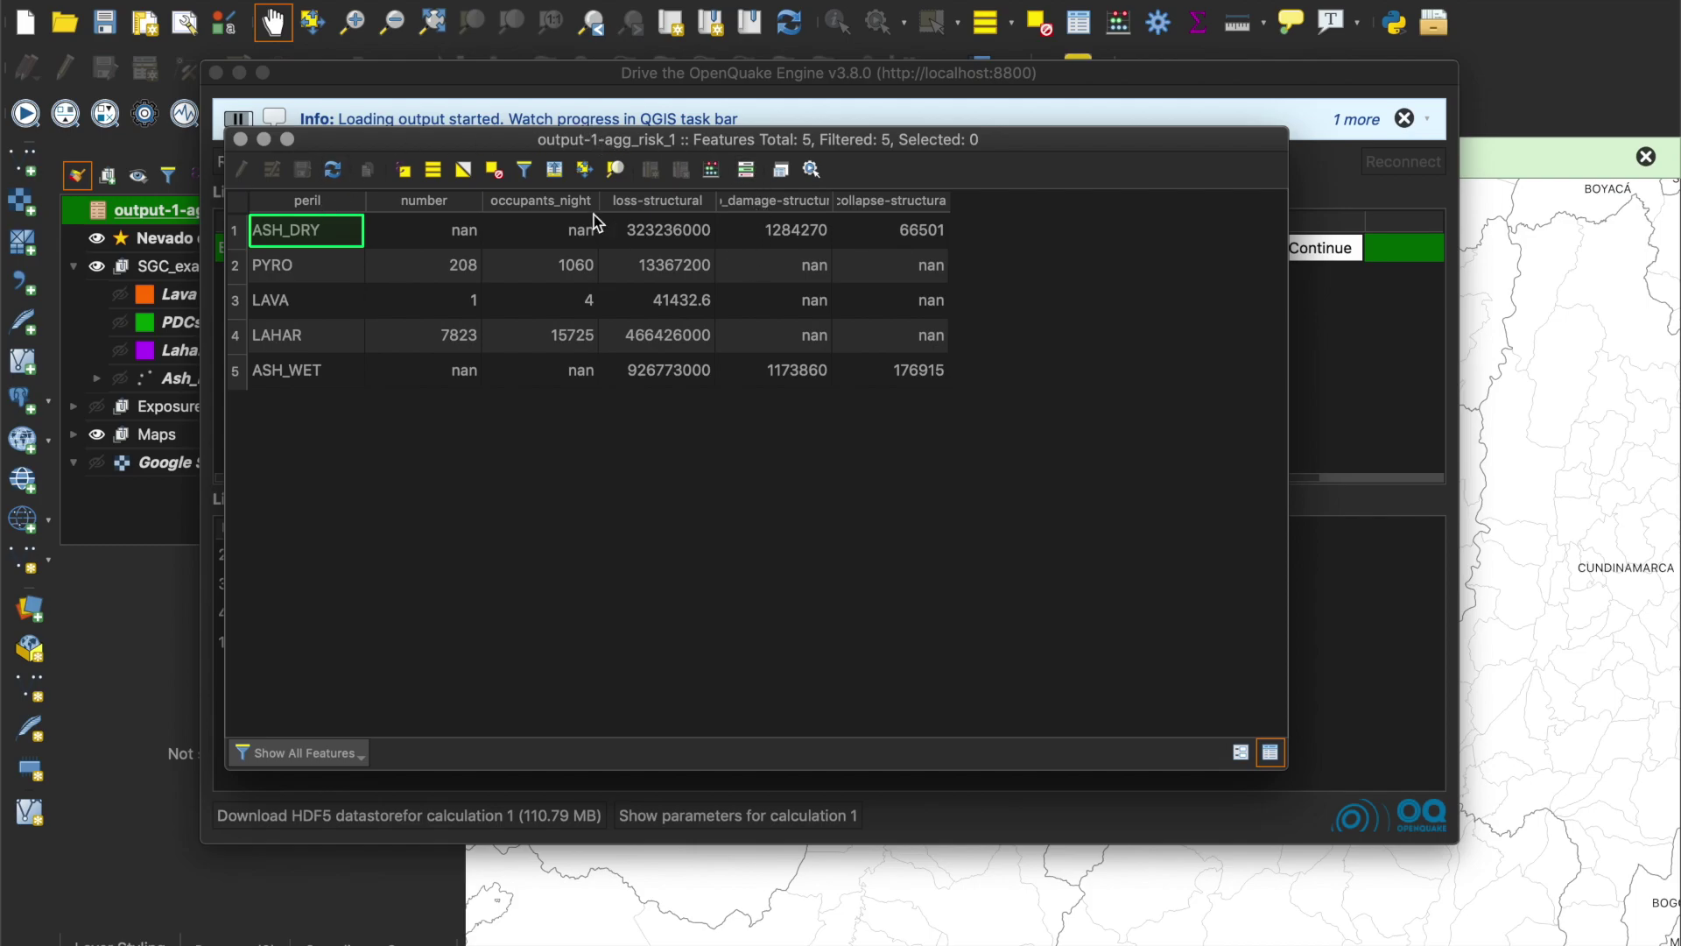
# Step: Sort the table by peril, widen the no_damage and collapse columns, then close it
pyautogui.click(339, 202)
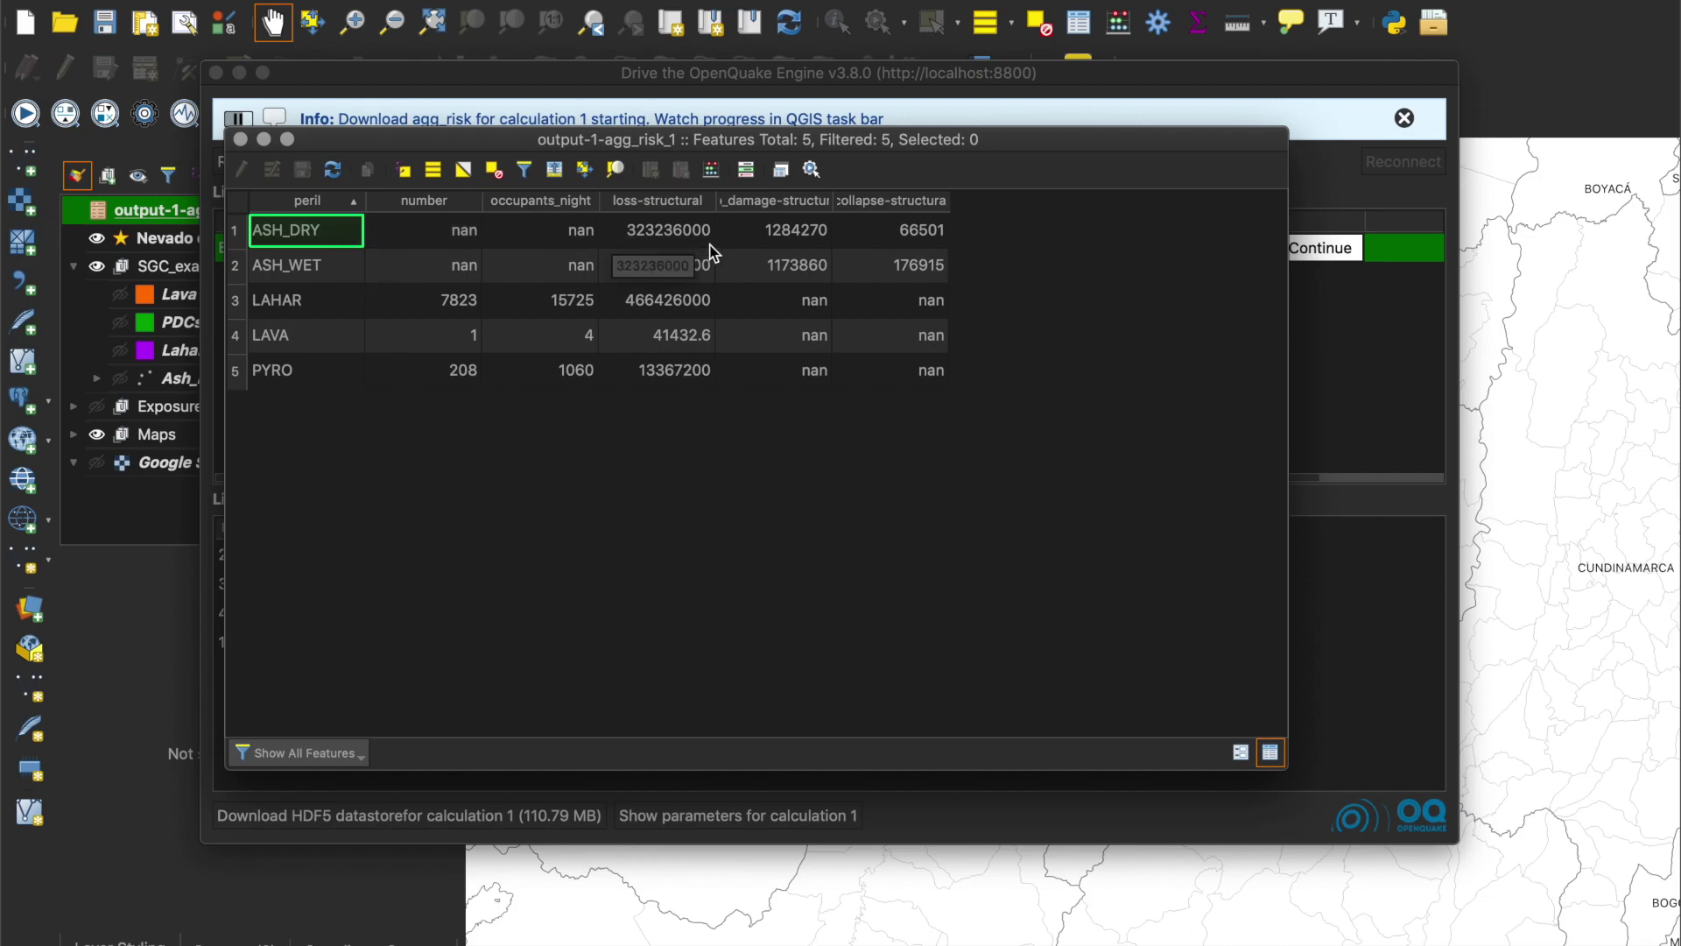
pyautogui.moveTo(832, 203); pyautogui.dragTo(888, 206)
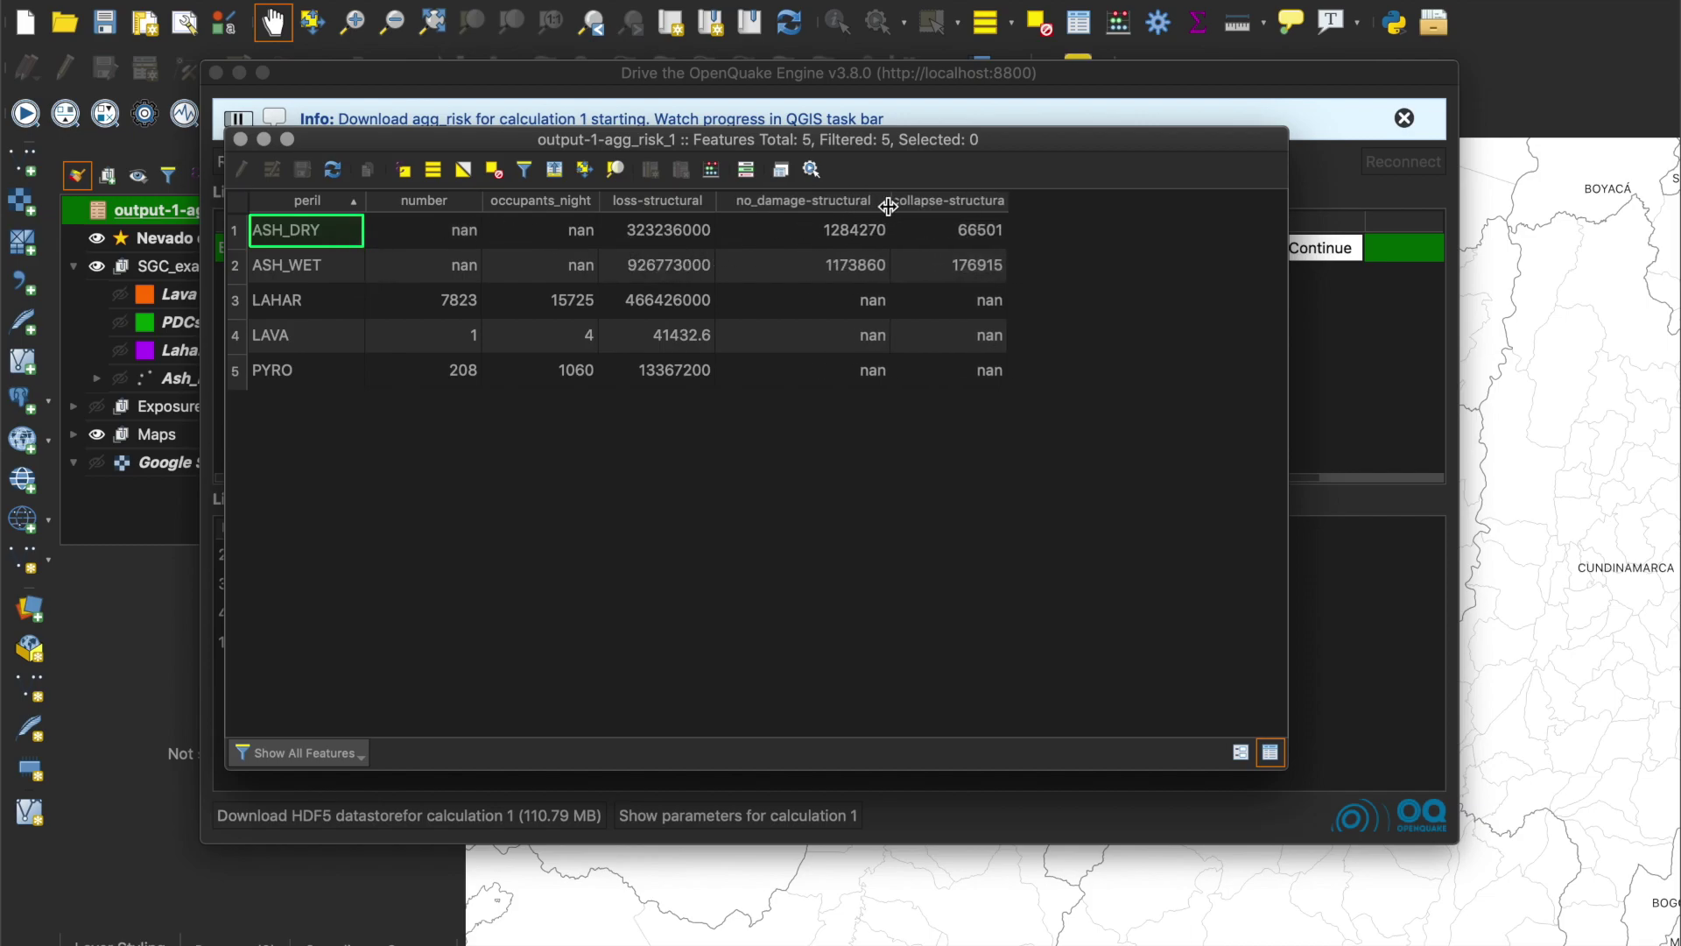
pyautogui.doubleClick(1007, 203)
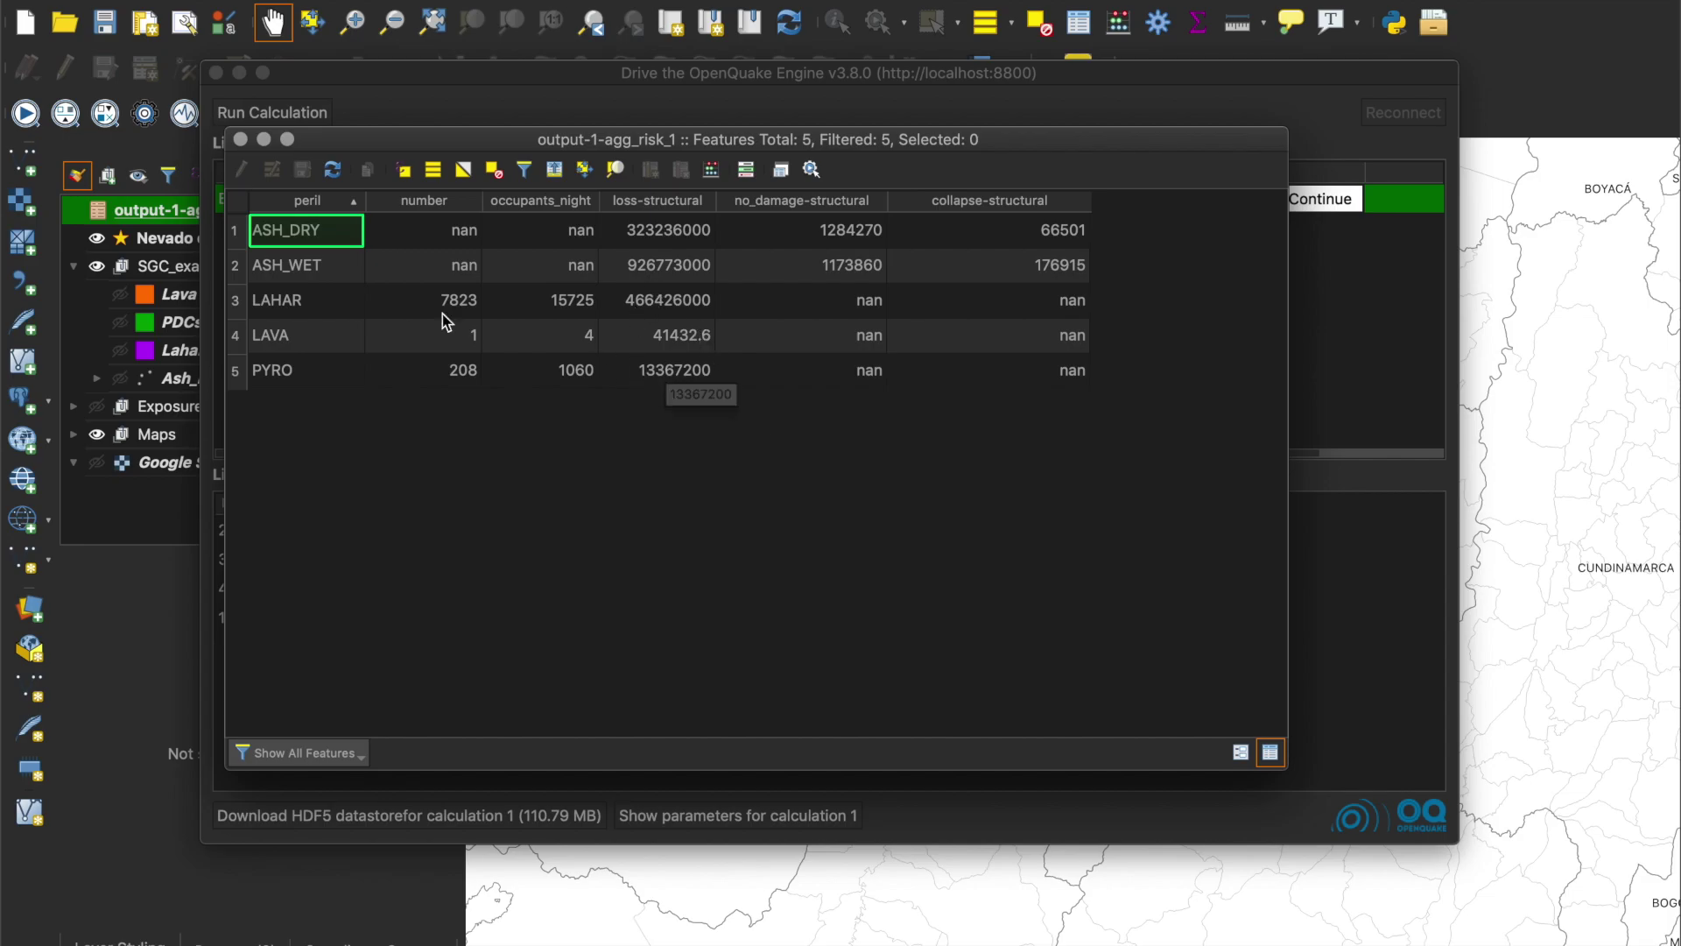
pyautogui.click(240, 140)
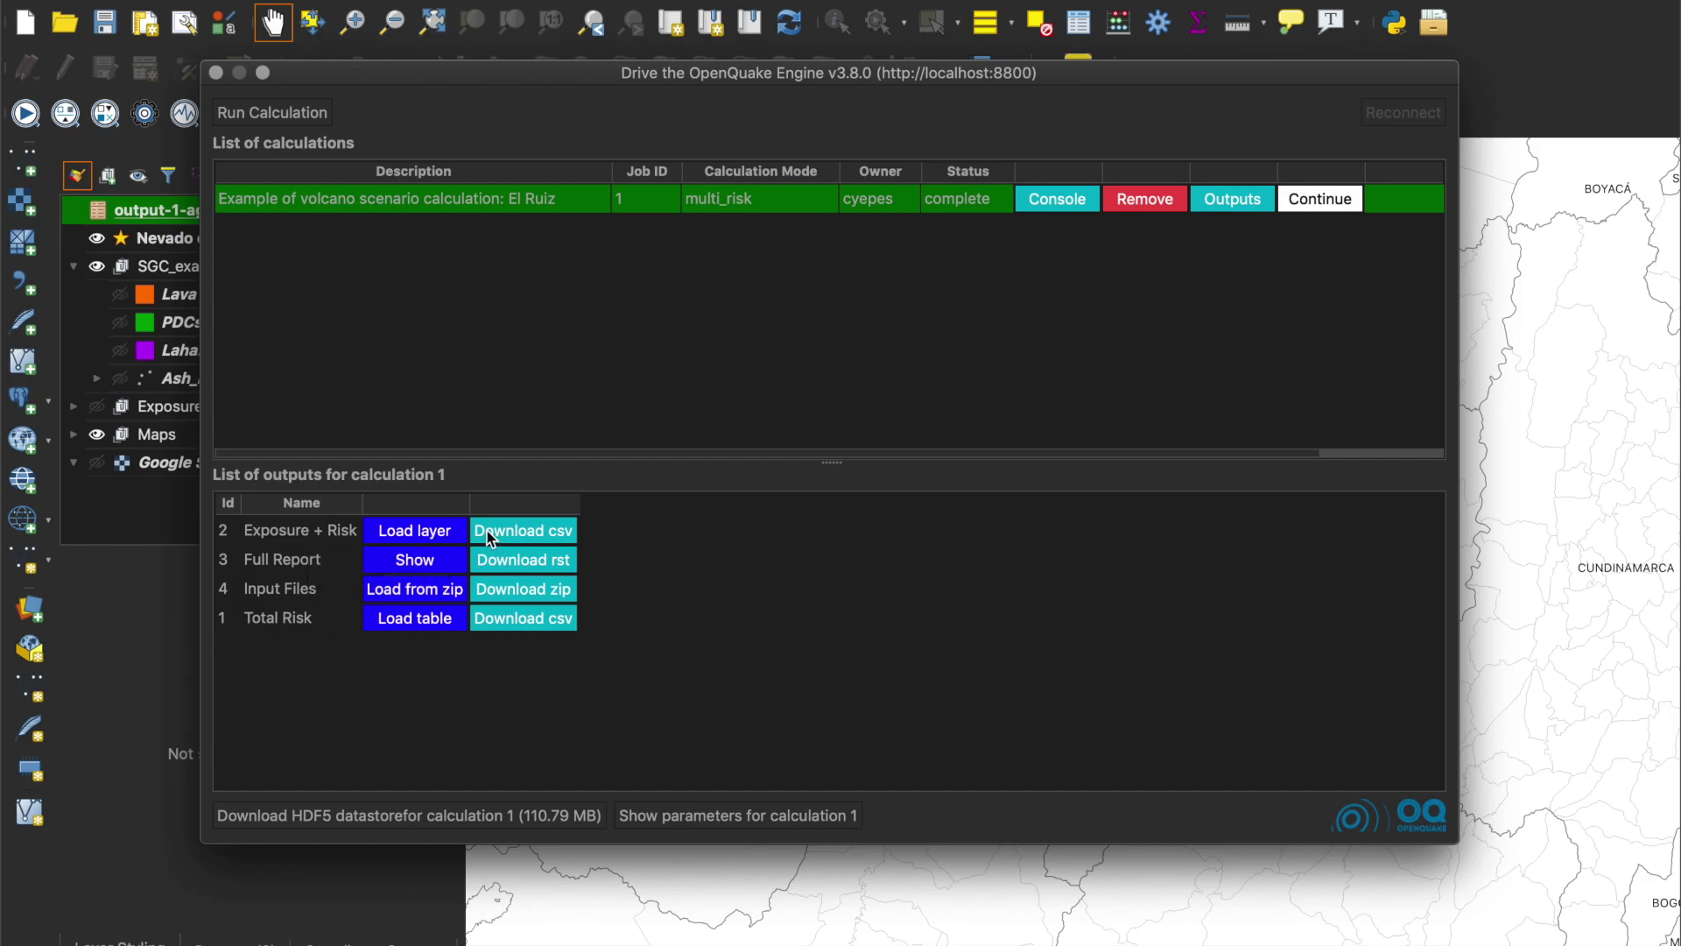
# Step: Load a Risk layer for LAHAR, occupants_night, summed by MGN_MPIO_POLITICO municipalities
pyautogui.click(433, 534)
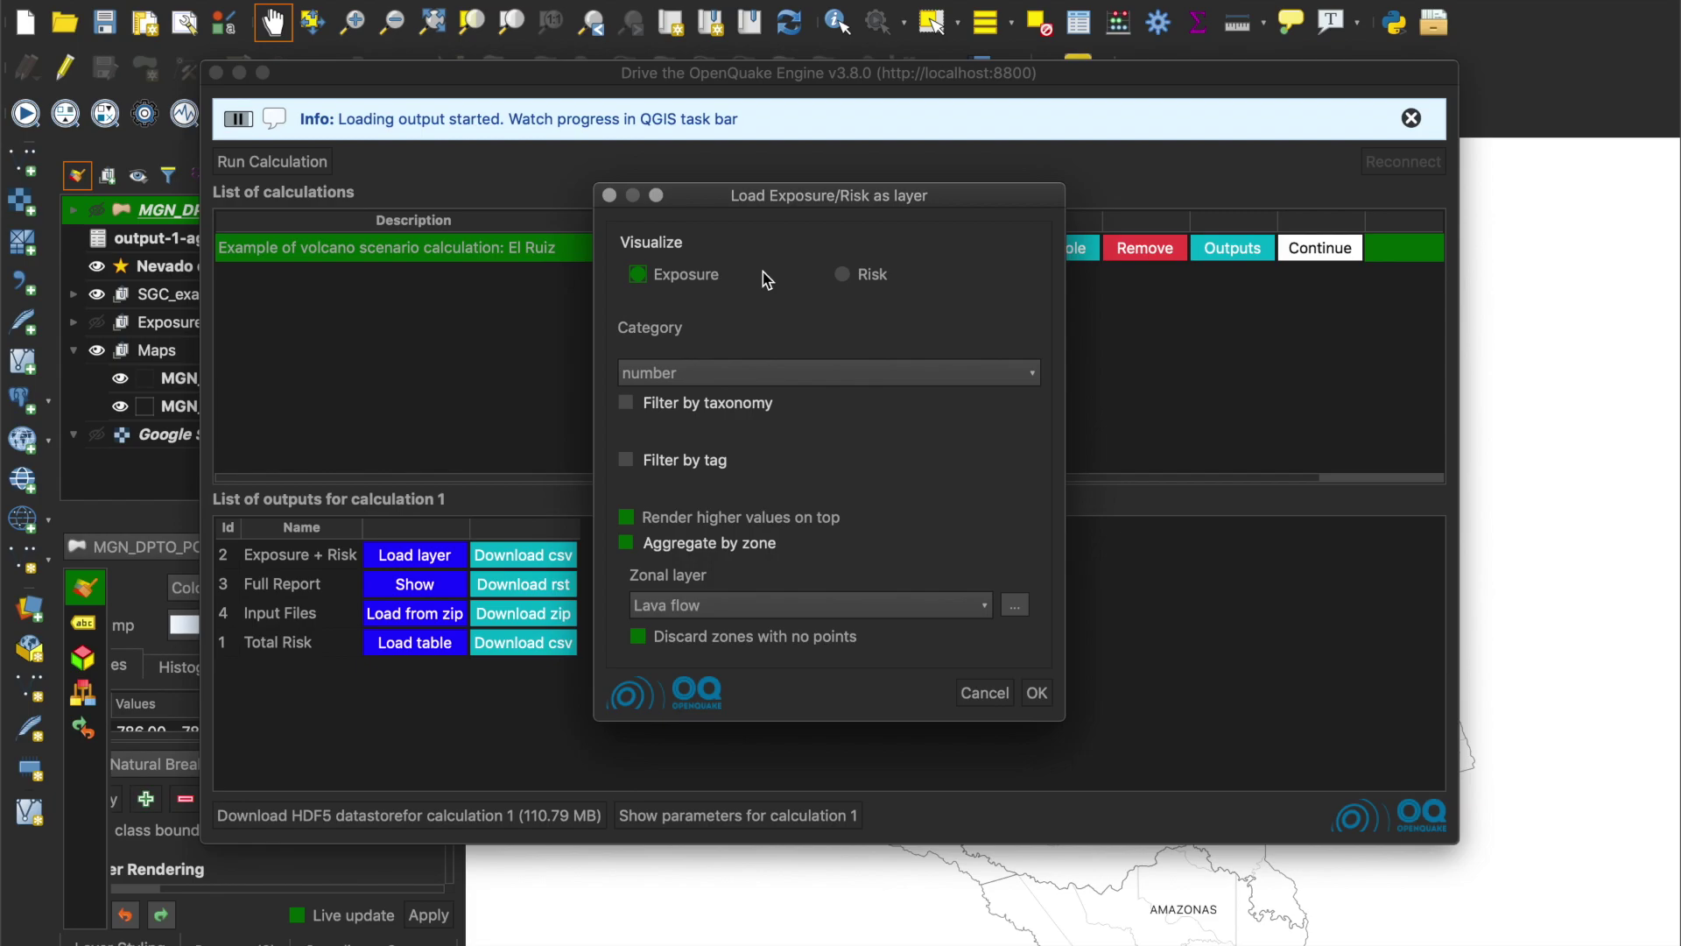
pyautogui.click(863, 274)
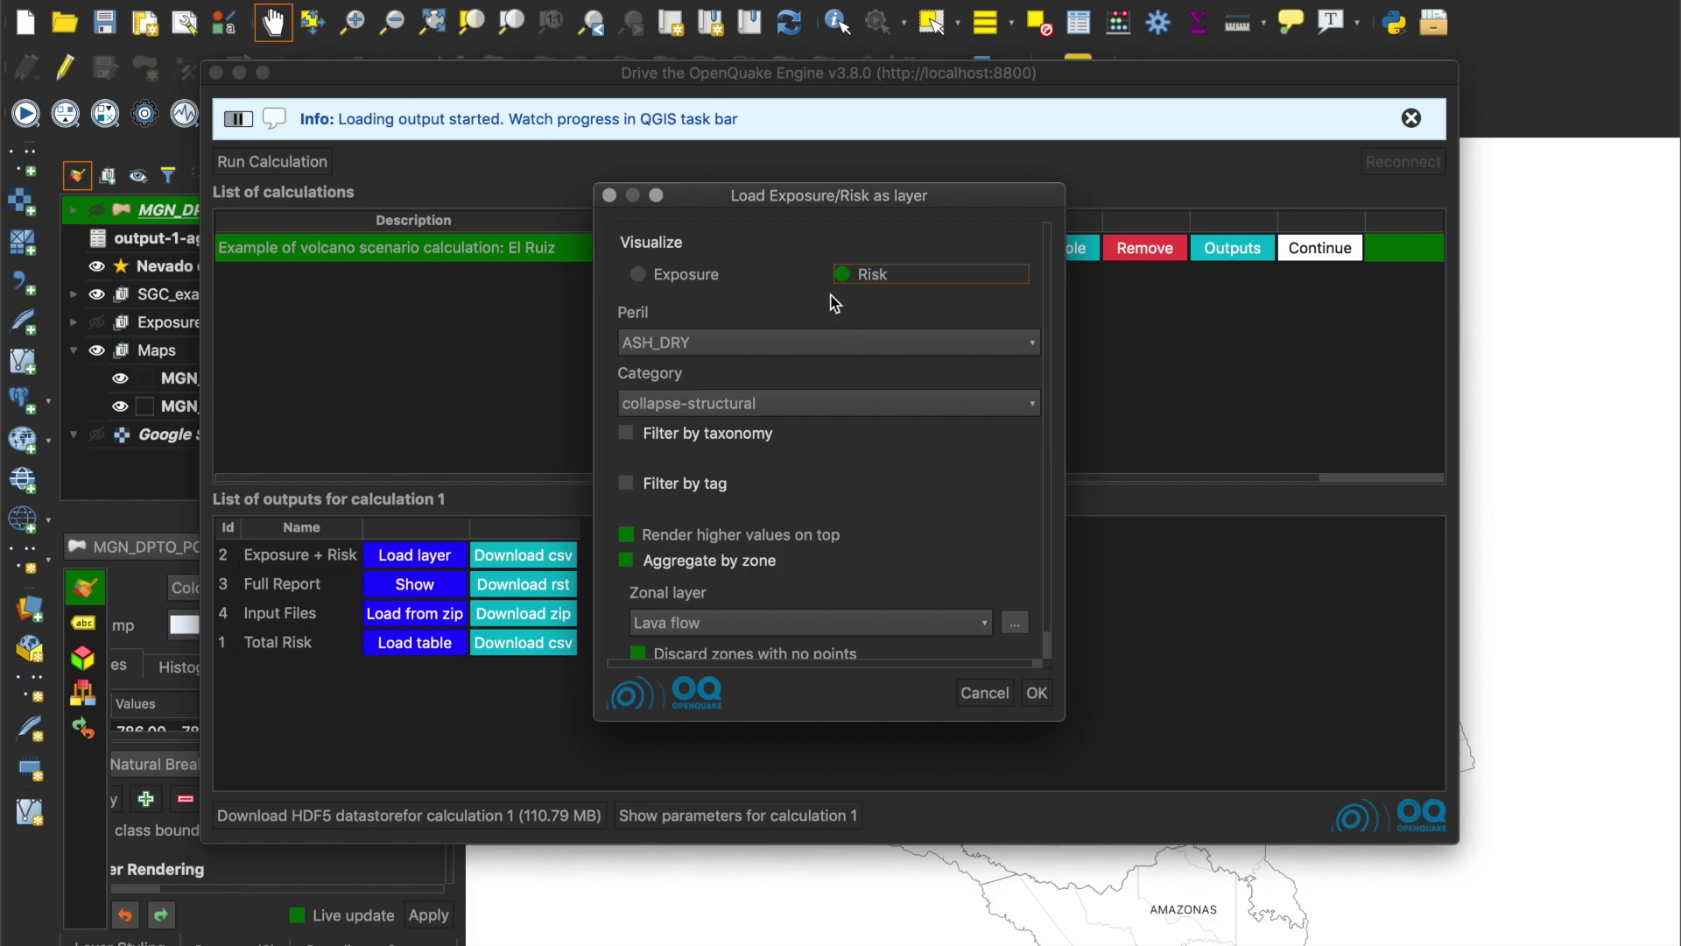
pyautogui.click(1032, 343)
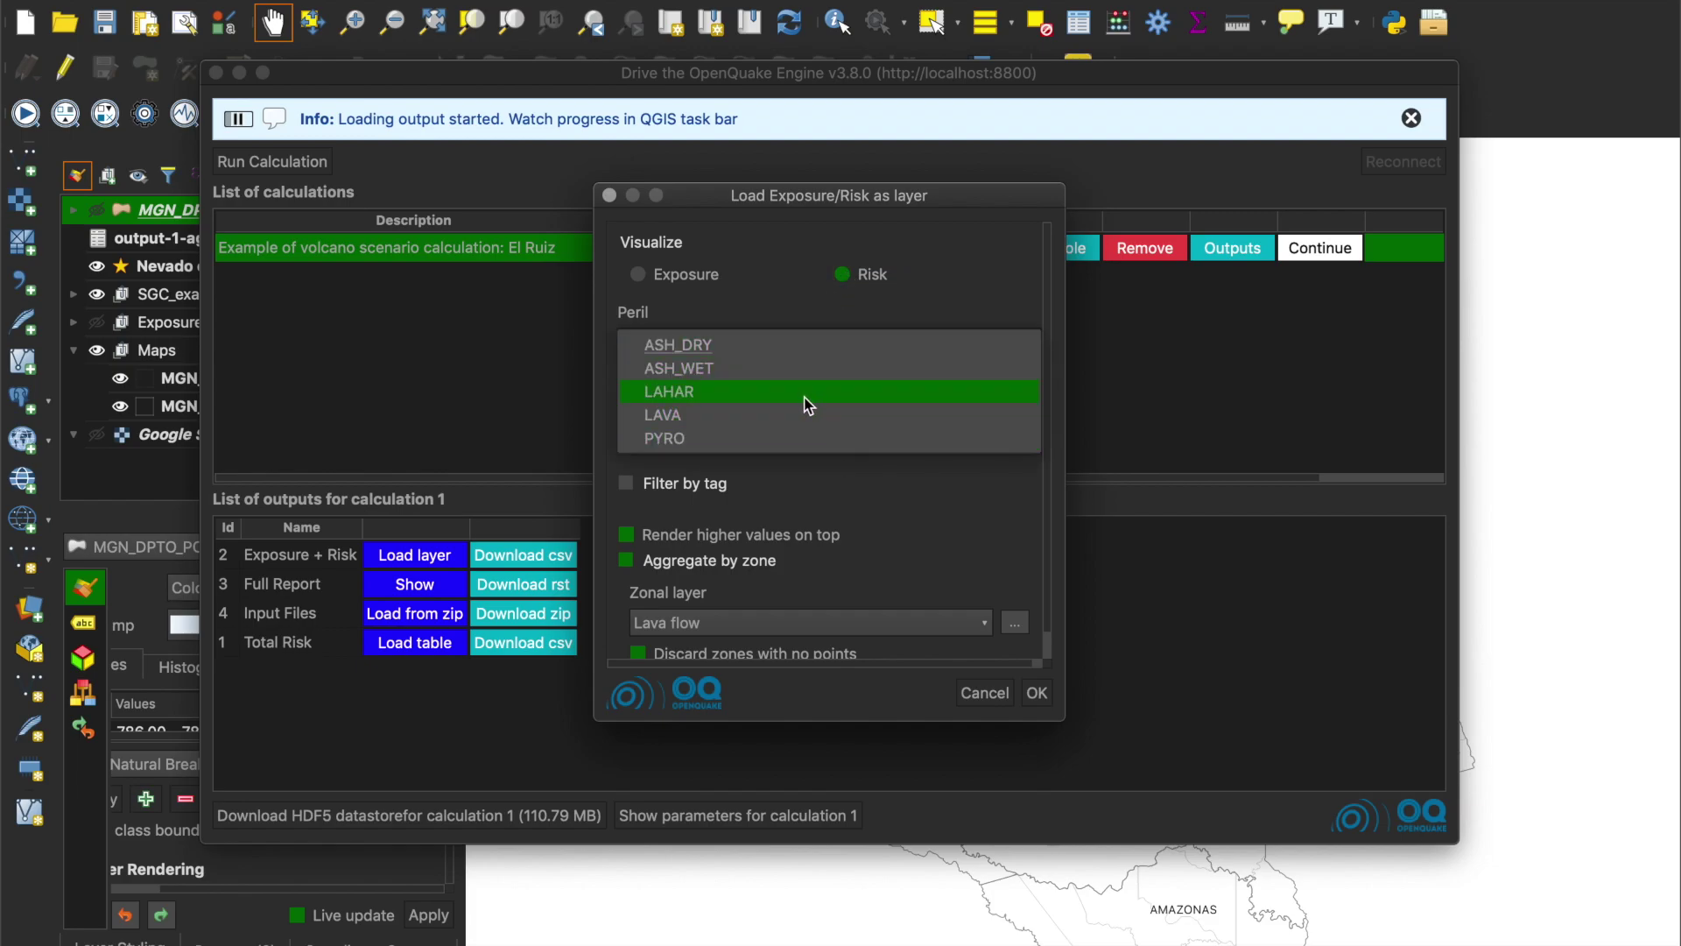
pyautogui.click(700, 394)
pyautogui.click(744, 405)
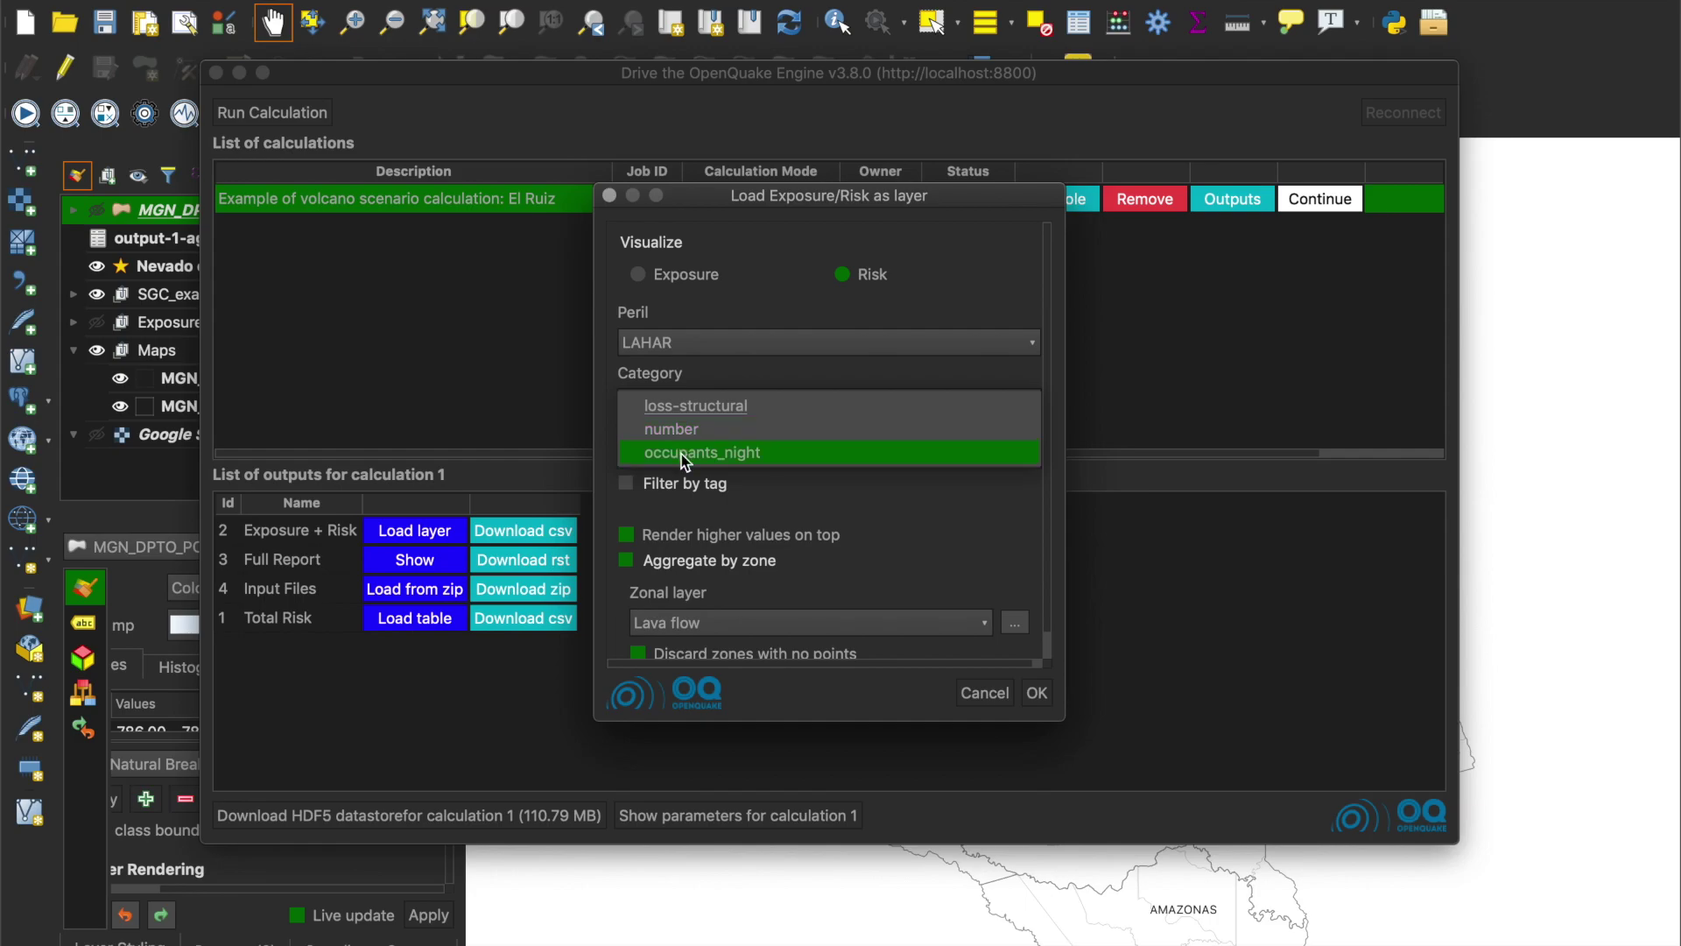
pyautogui.click(744, 455)
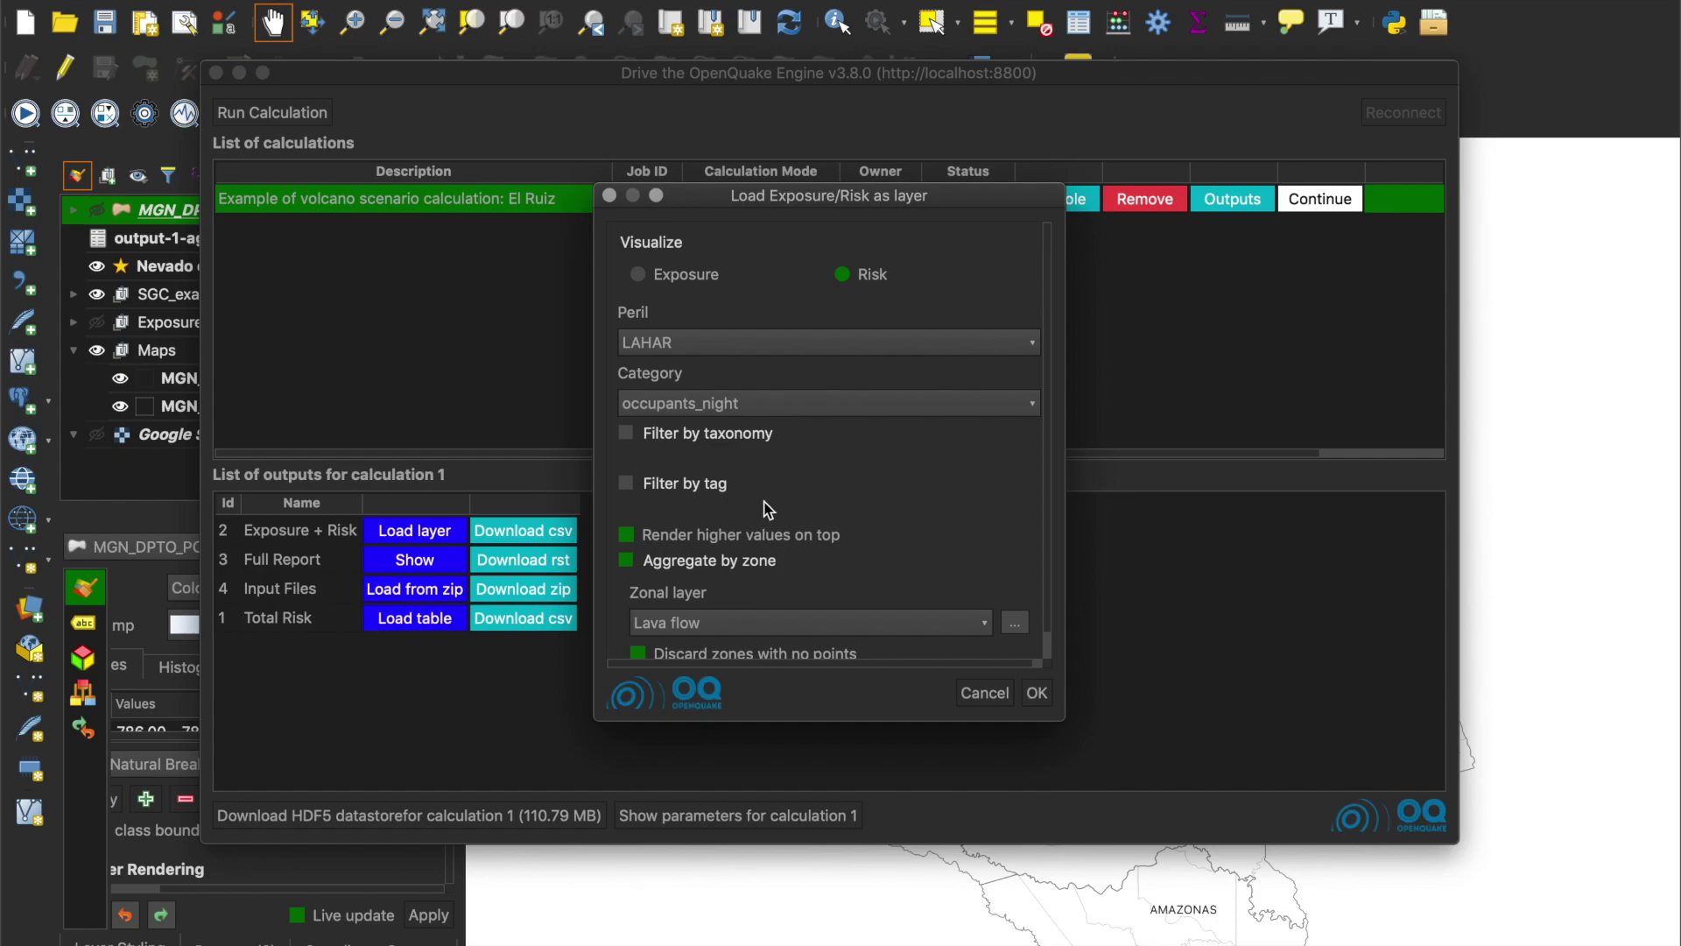
pyautogui.scroll(-1, 739, 514)
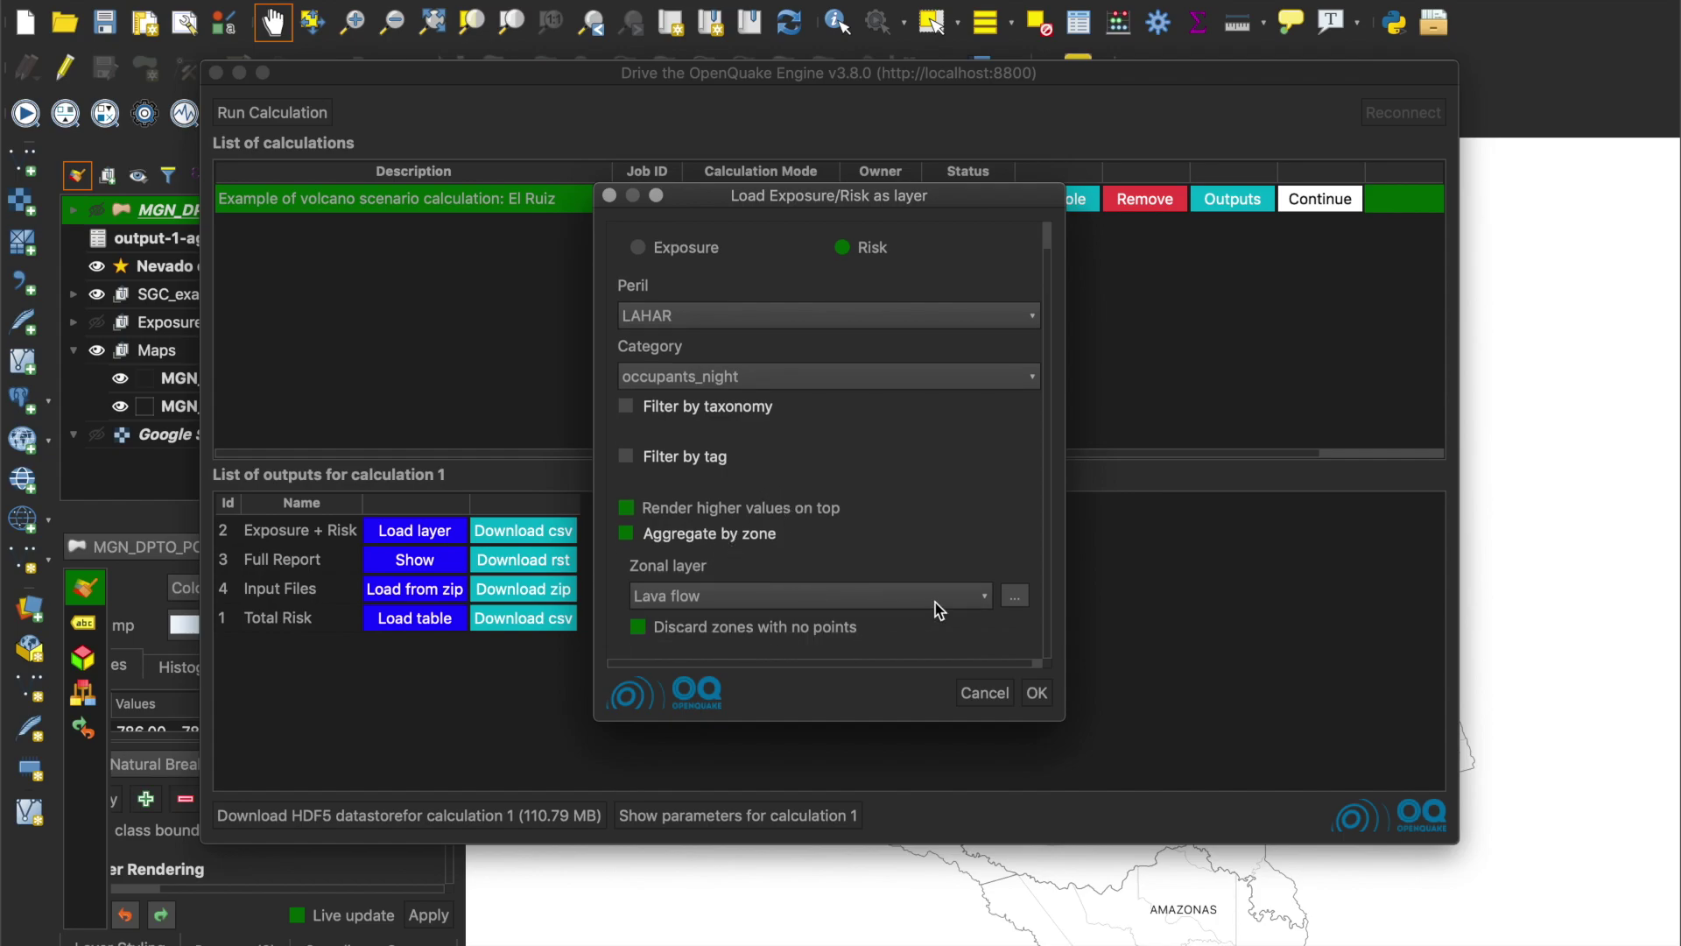
pyautogui.click(984, 597)
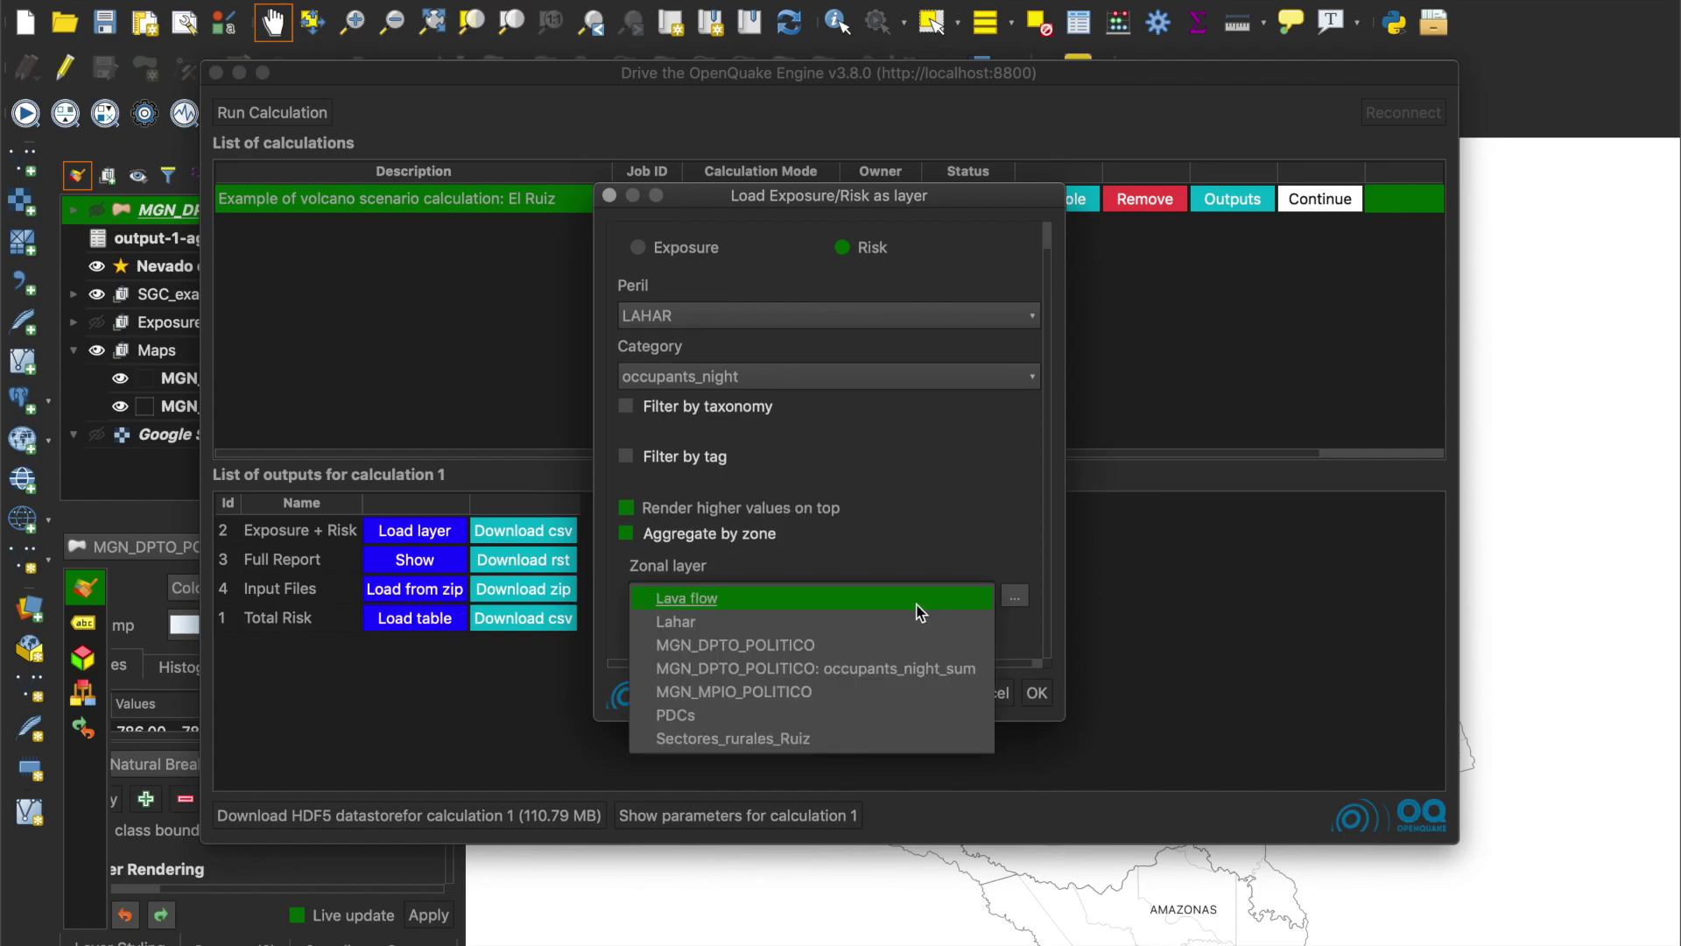
pyautogui.click(858, 691)
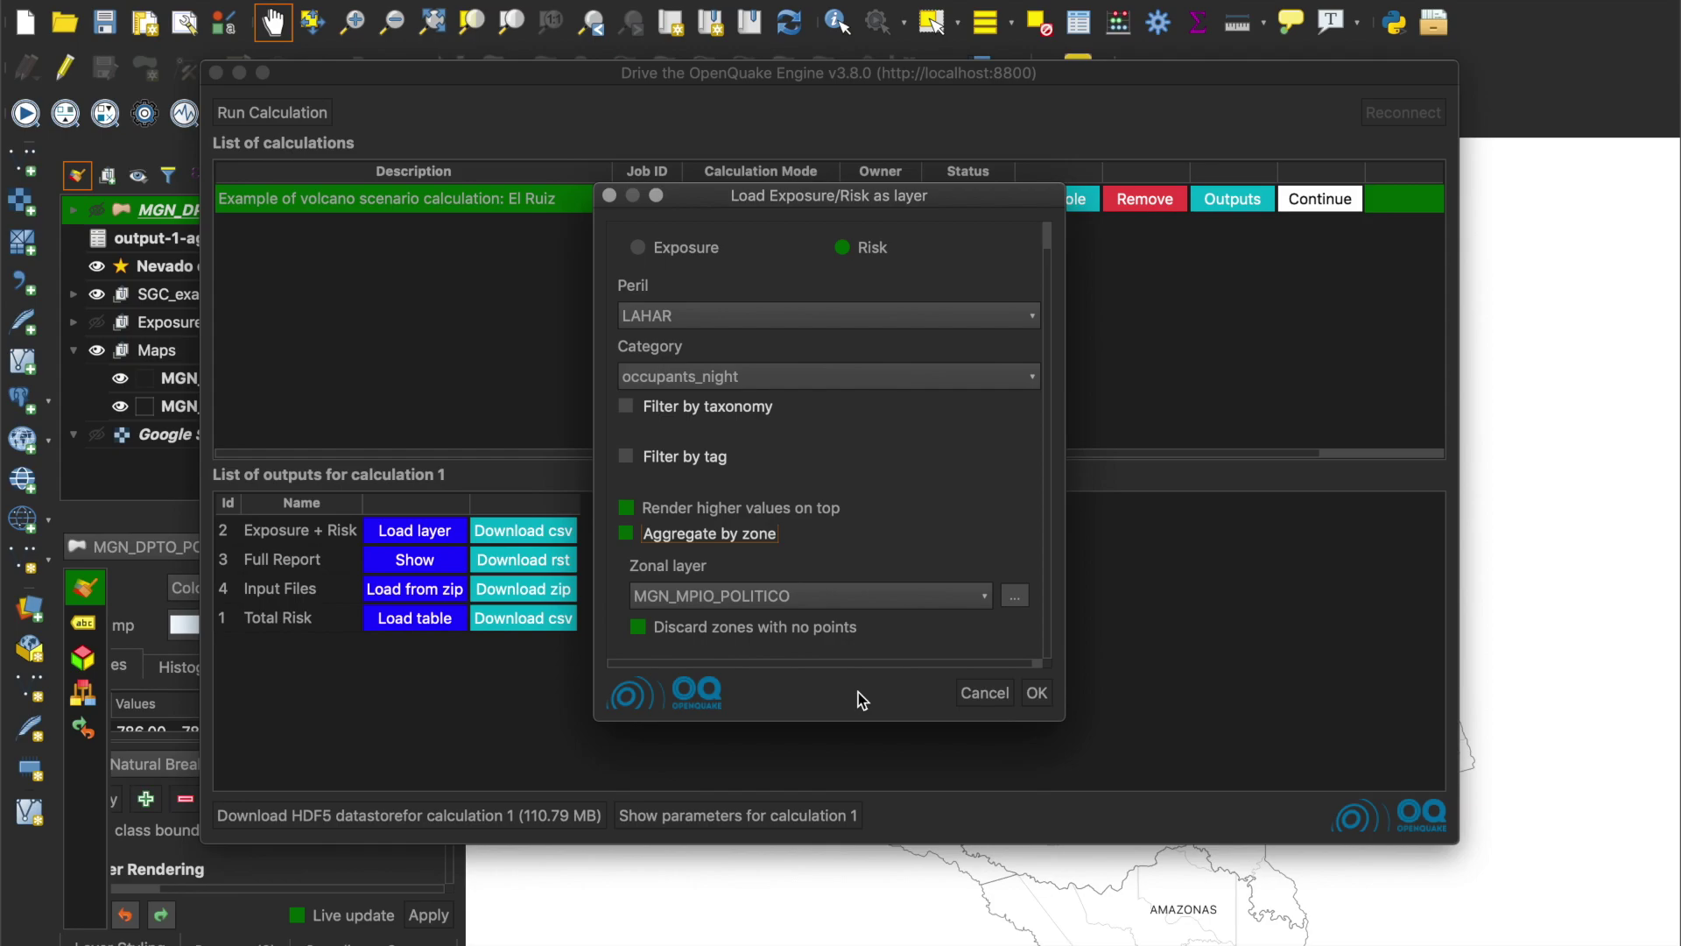
pyautogui.click(1039, 694)
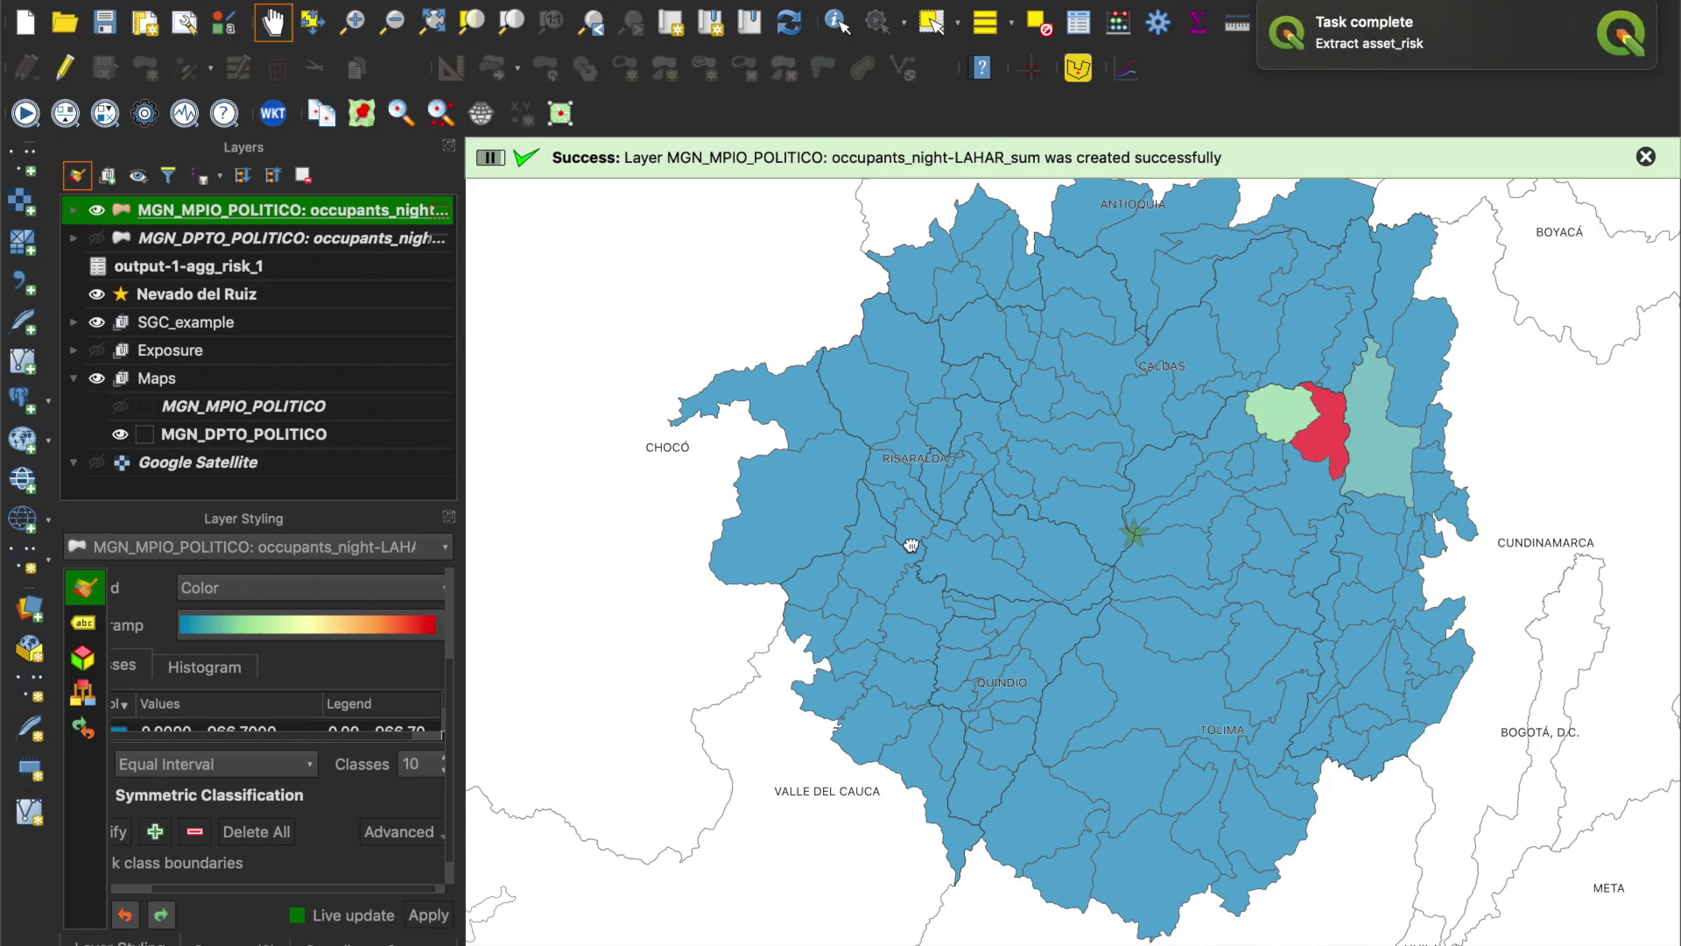
# Step: Reclassify the LAHAR occupants_night layer with Natural Breaks (Jenks) and review its nine classes
pyautogui.click(310, 767)
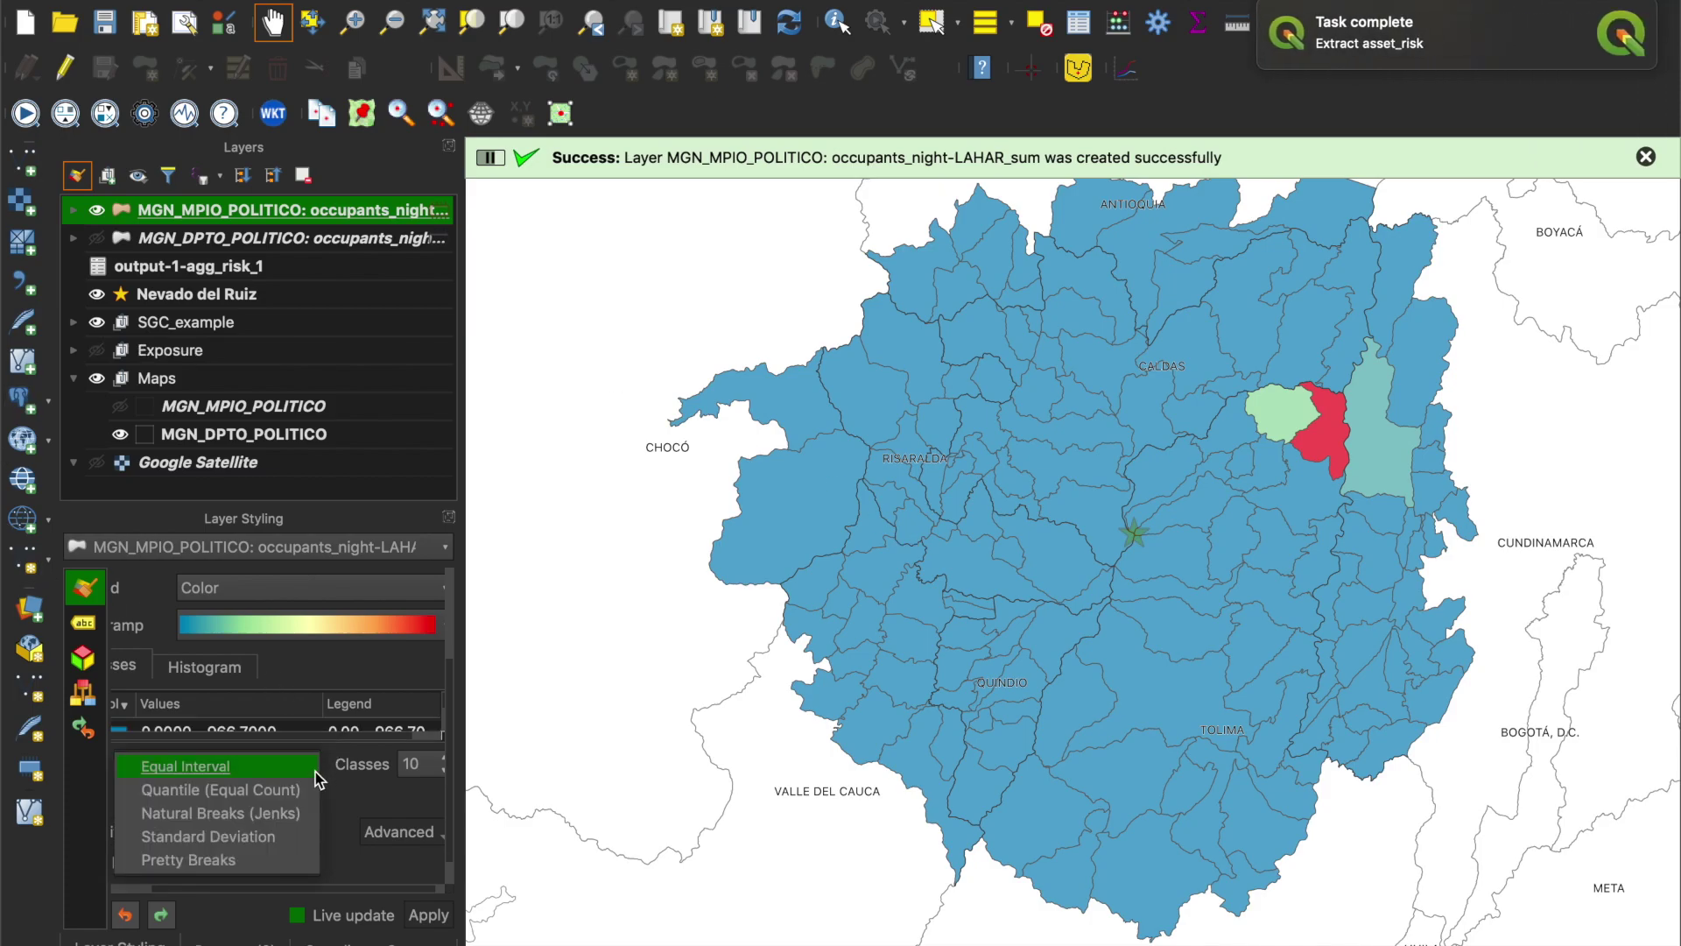
pyautogui.click(289, 812)
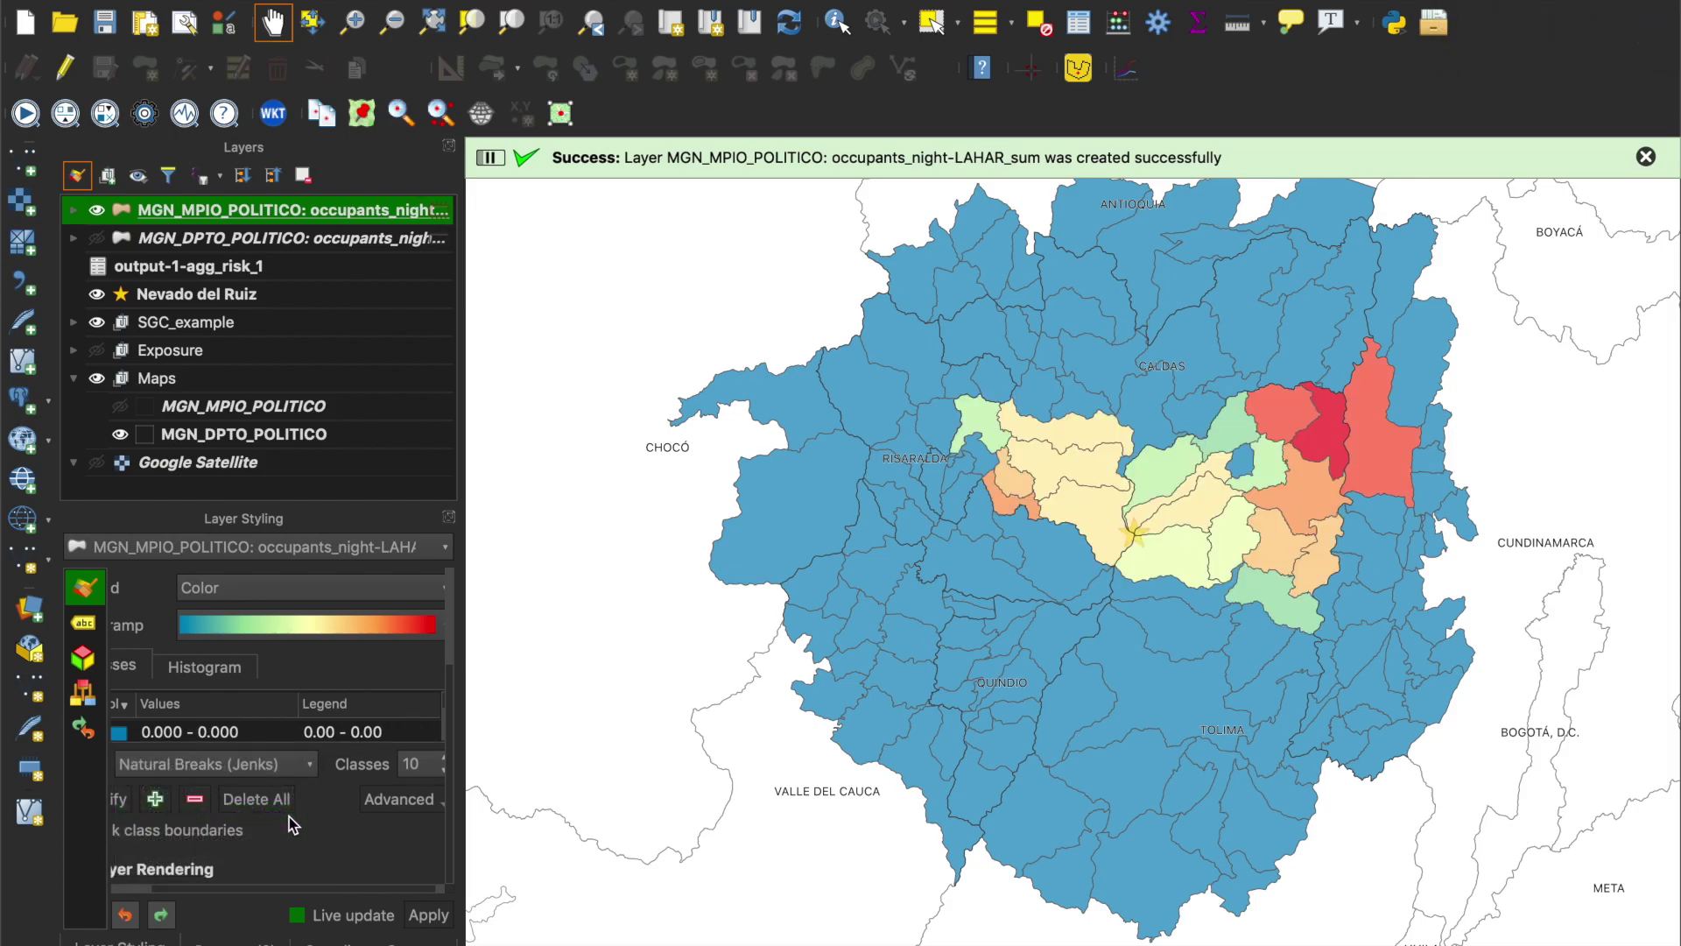
pyautogui.scroll(-1, 1005, 672)
pyautogui.scroll(2, 978, 519)
pyautogui.scroll(-1, 978, 519)
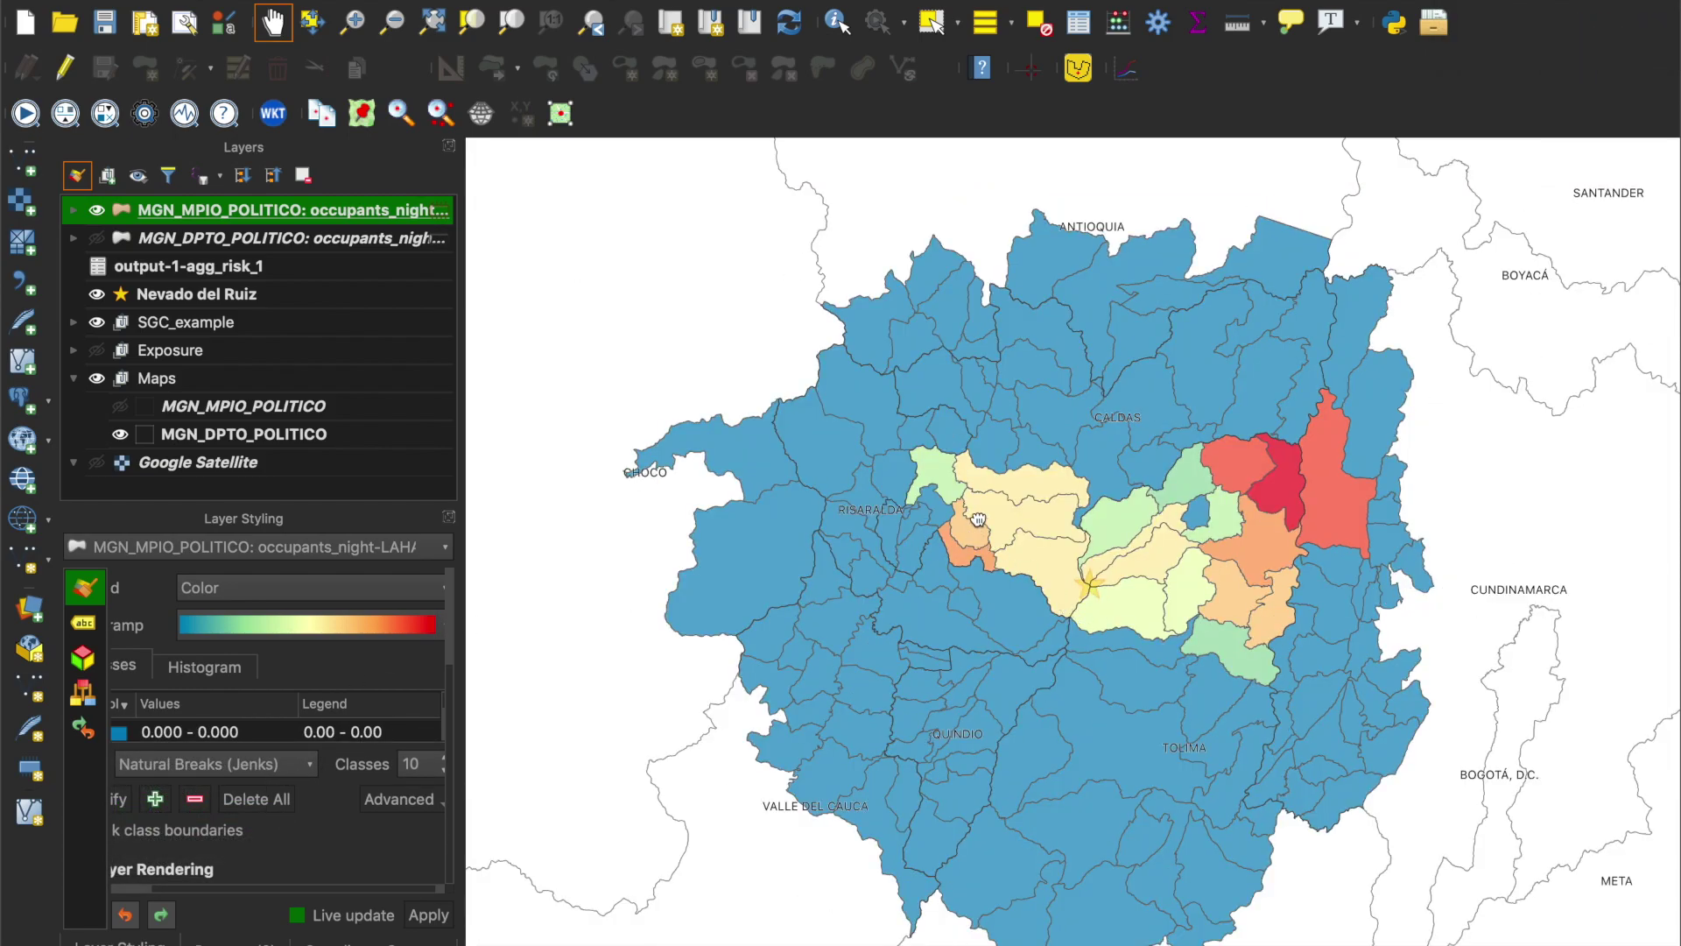
pyautogui.click(73, 210)
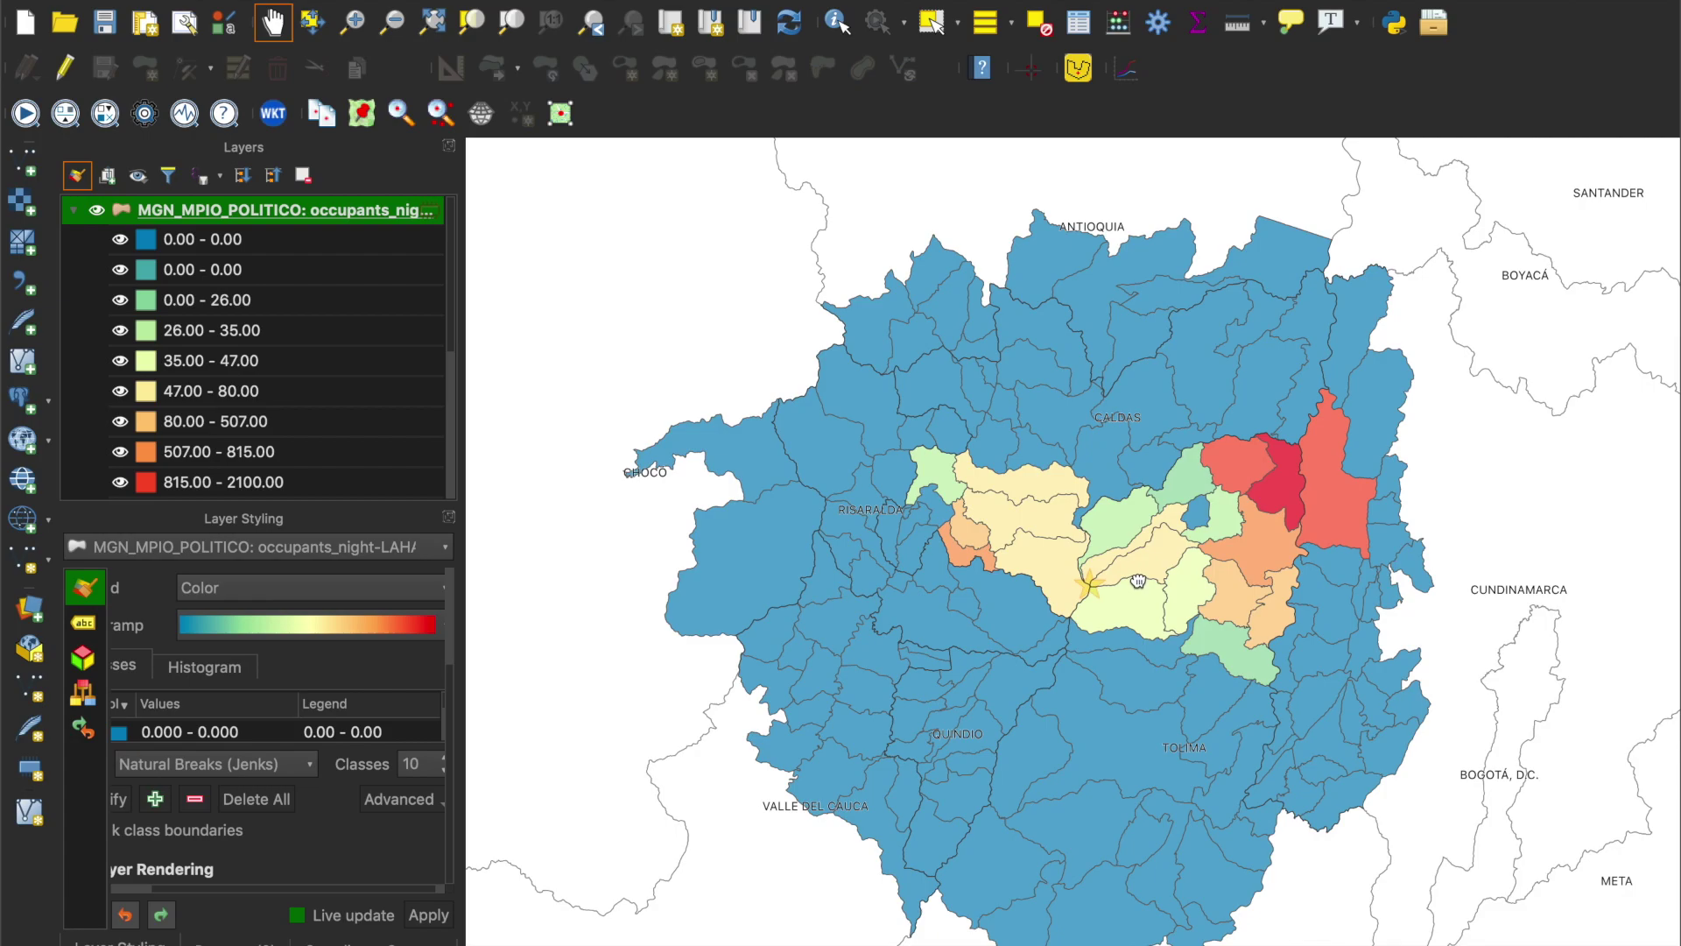
pyautogui.click(76, 211)
# Step: Hide the LAHAR layer and load an ASH_WET collapse-structural risk layer summed by MGN_MPIO_POLITICO
pyautogui.click(97, 210)
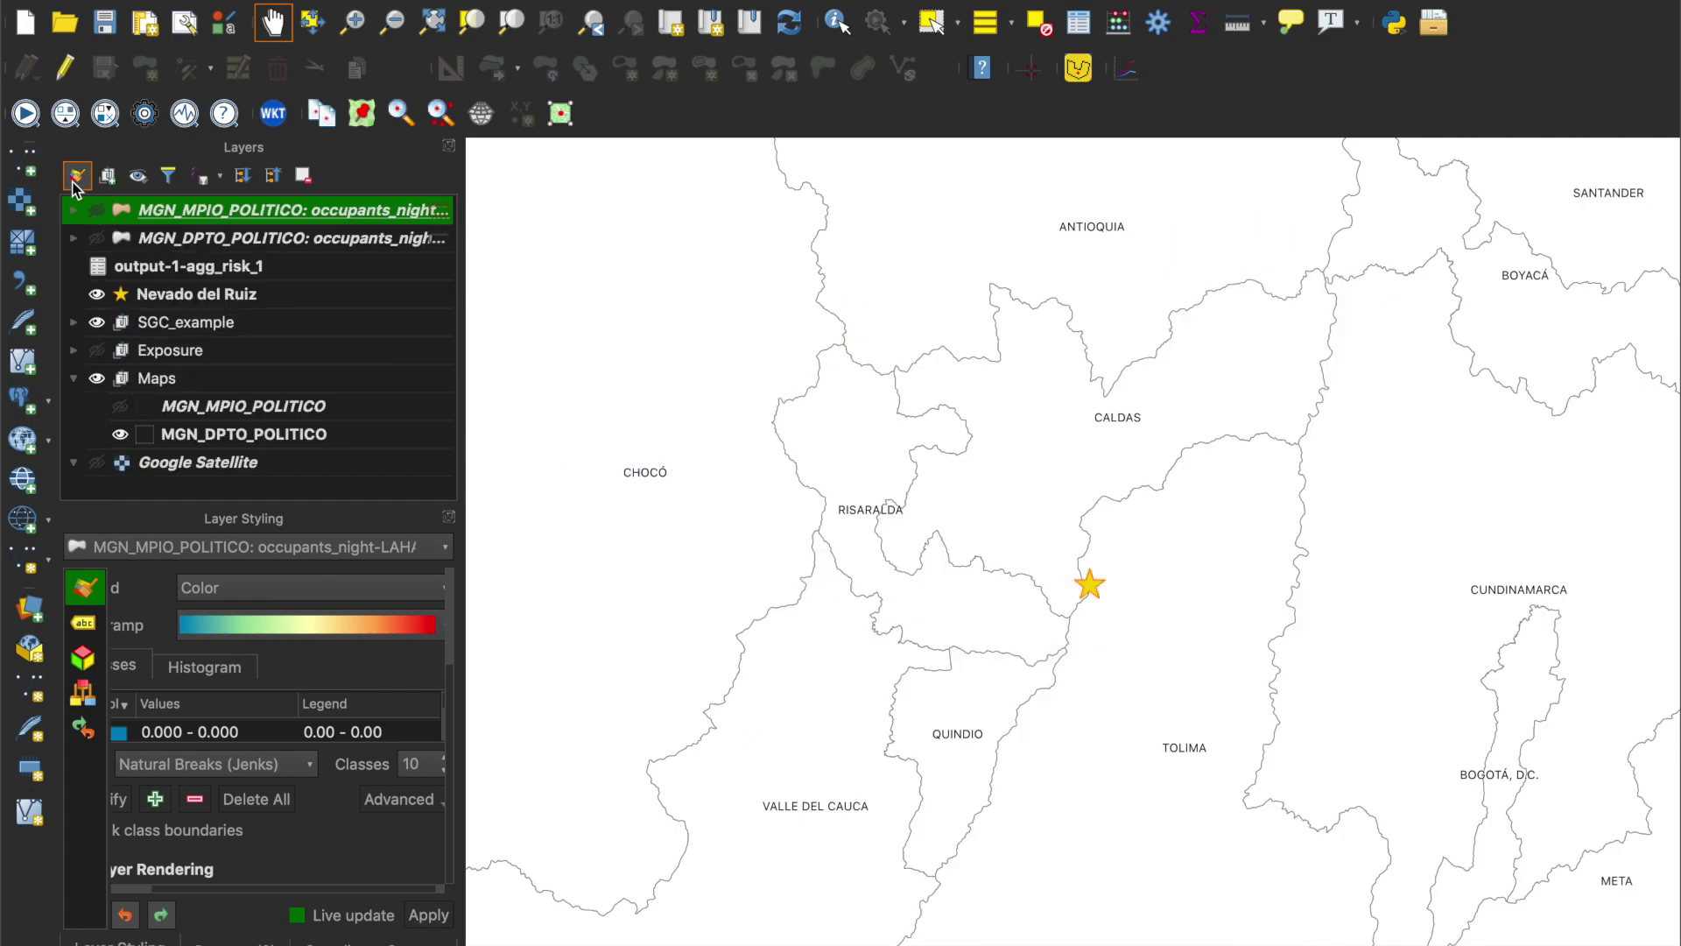
pyautogui.click(26, 114)
pyautogui.click(454, 534)
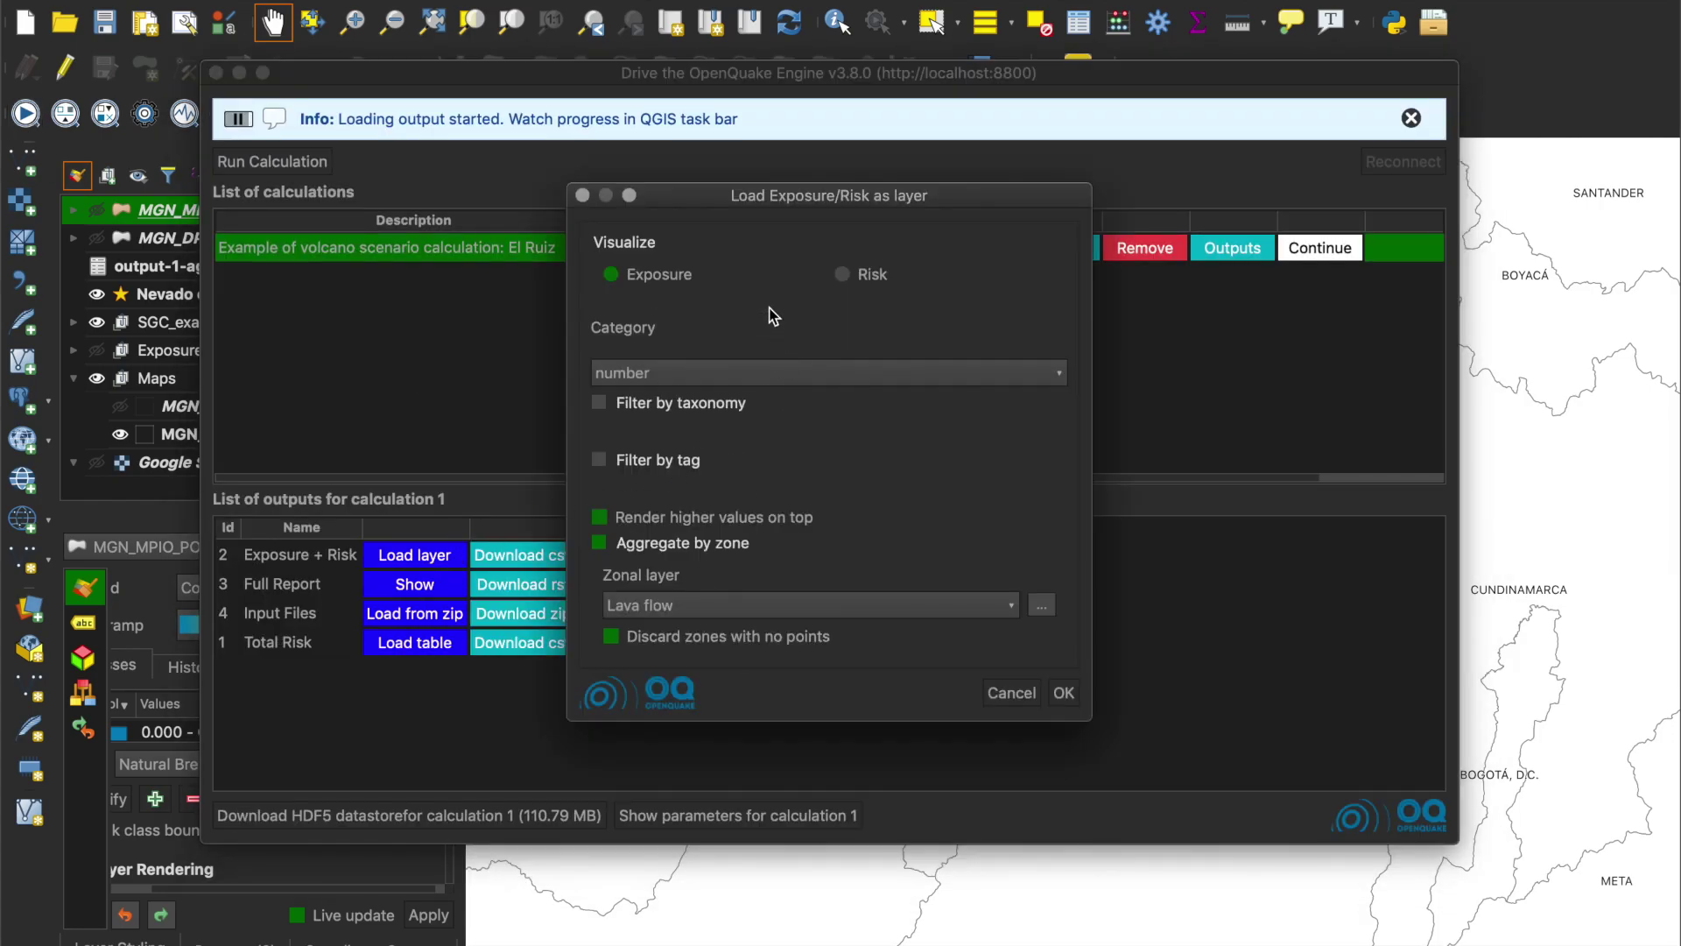
pyautogui.click(867, 273)
pyautogui.click(743, 345)
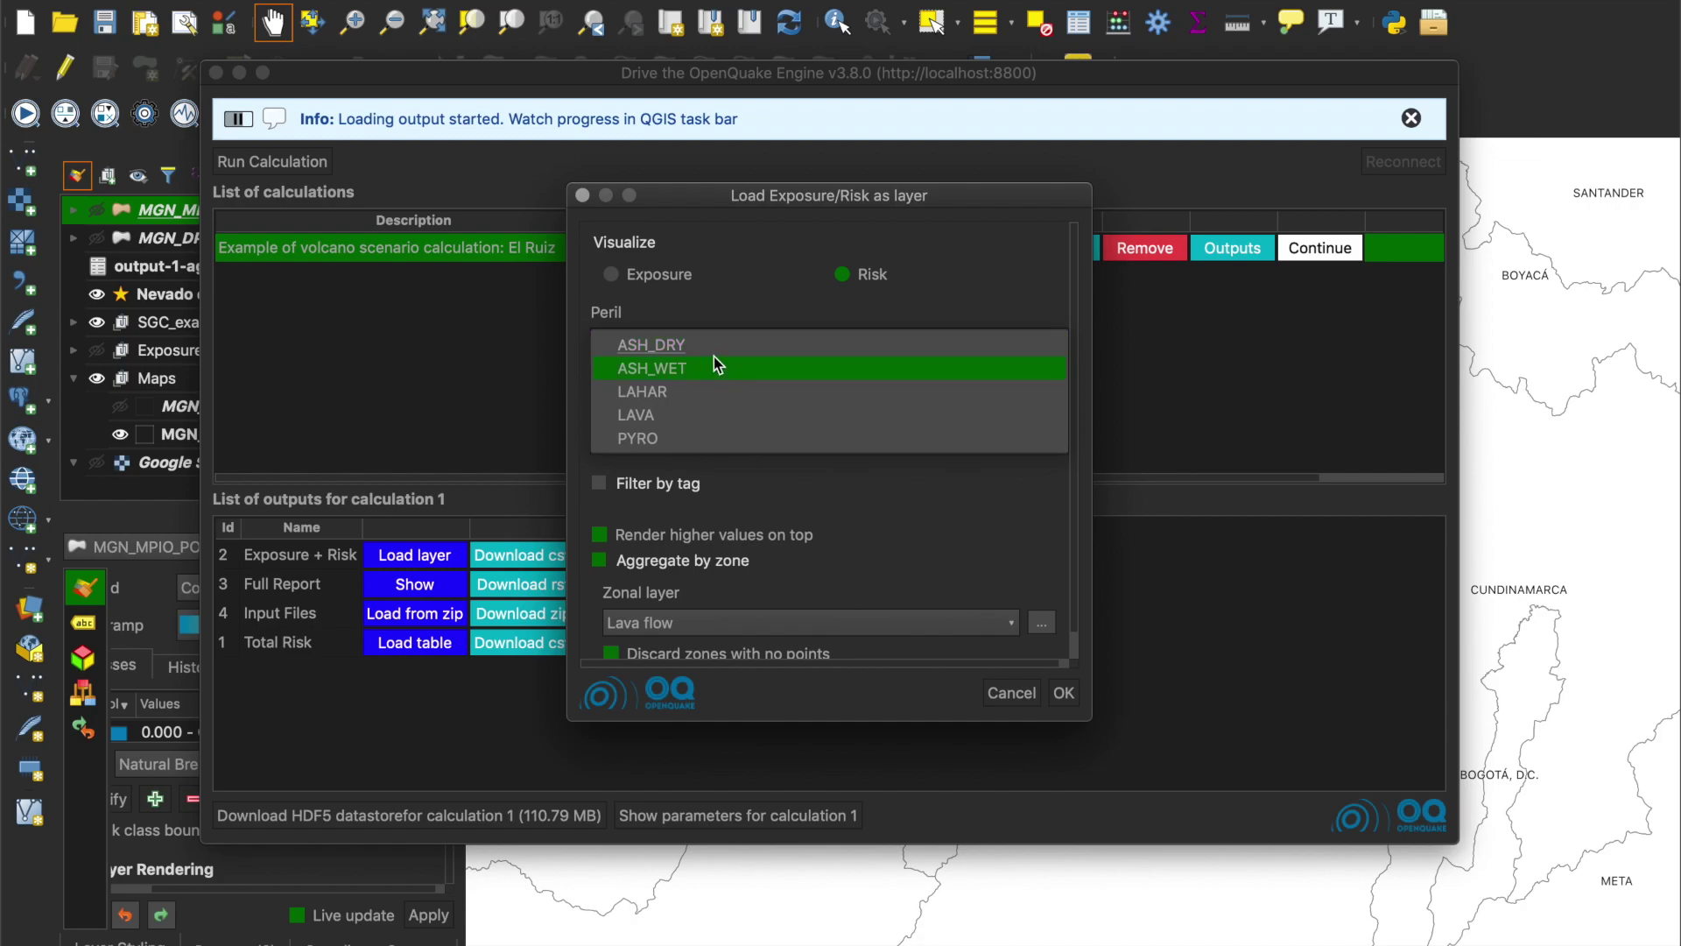
pyautogui.click(713, 368)
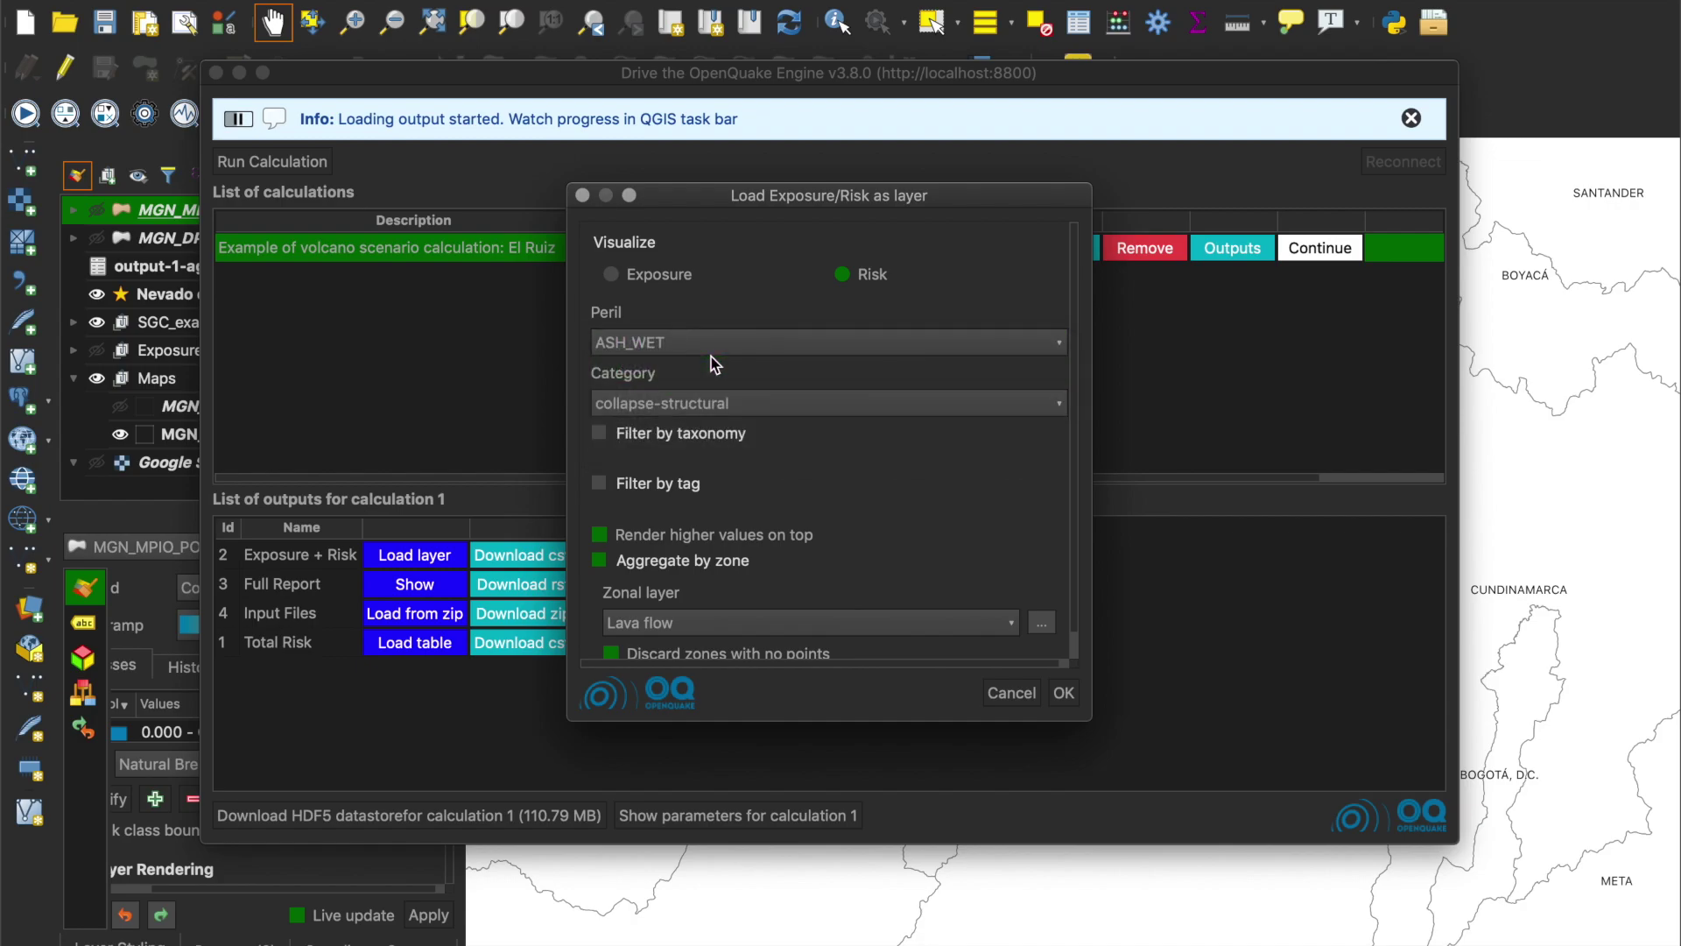
pyautogui.click(722, 402)
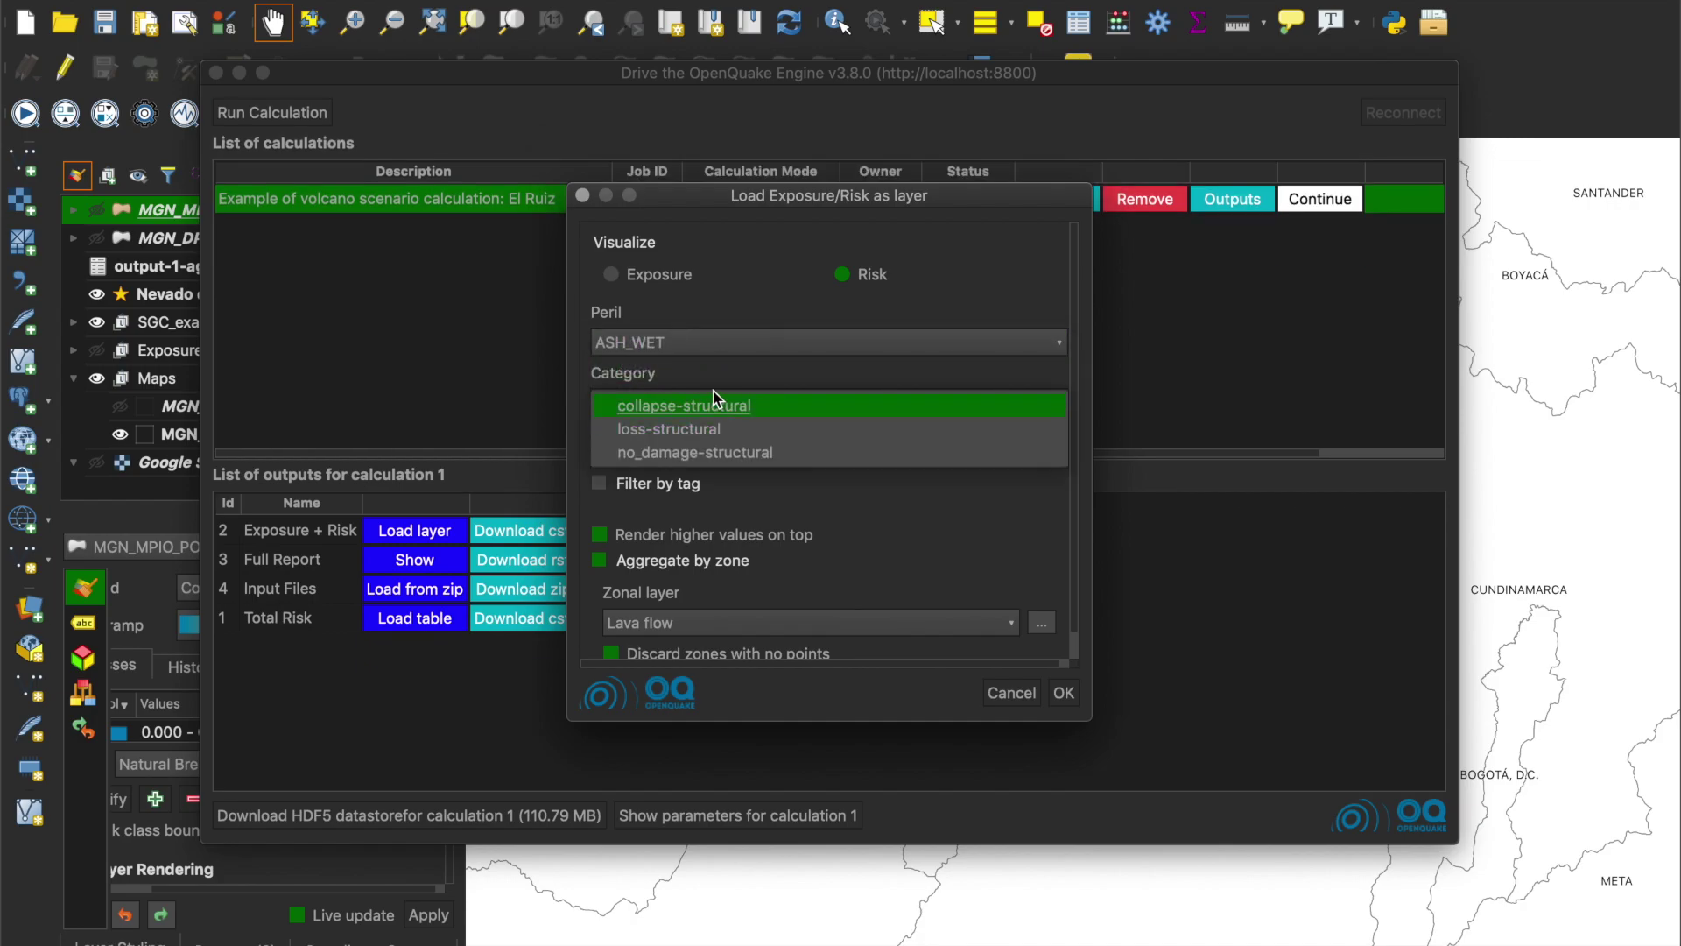
pyautogui.click(702, 404)
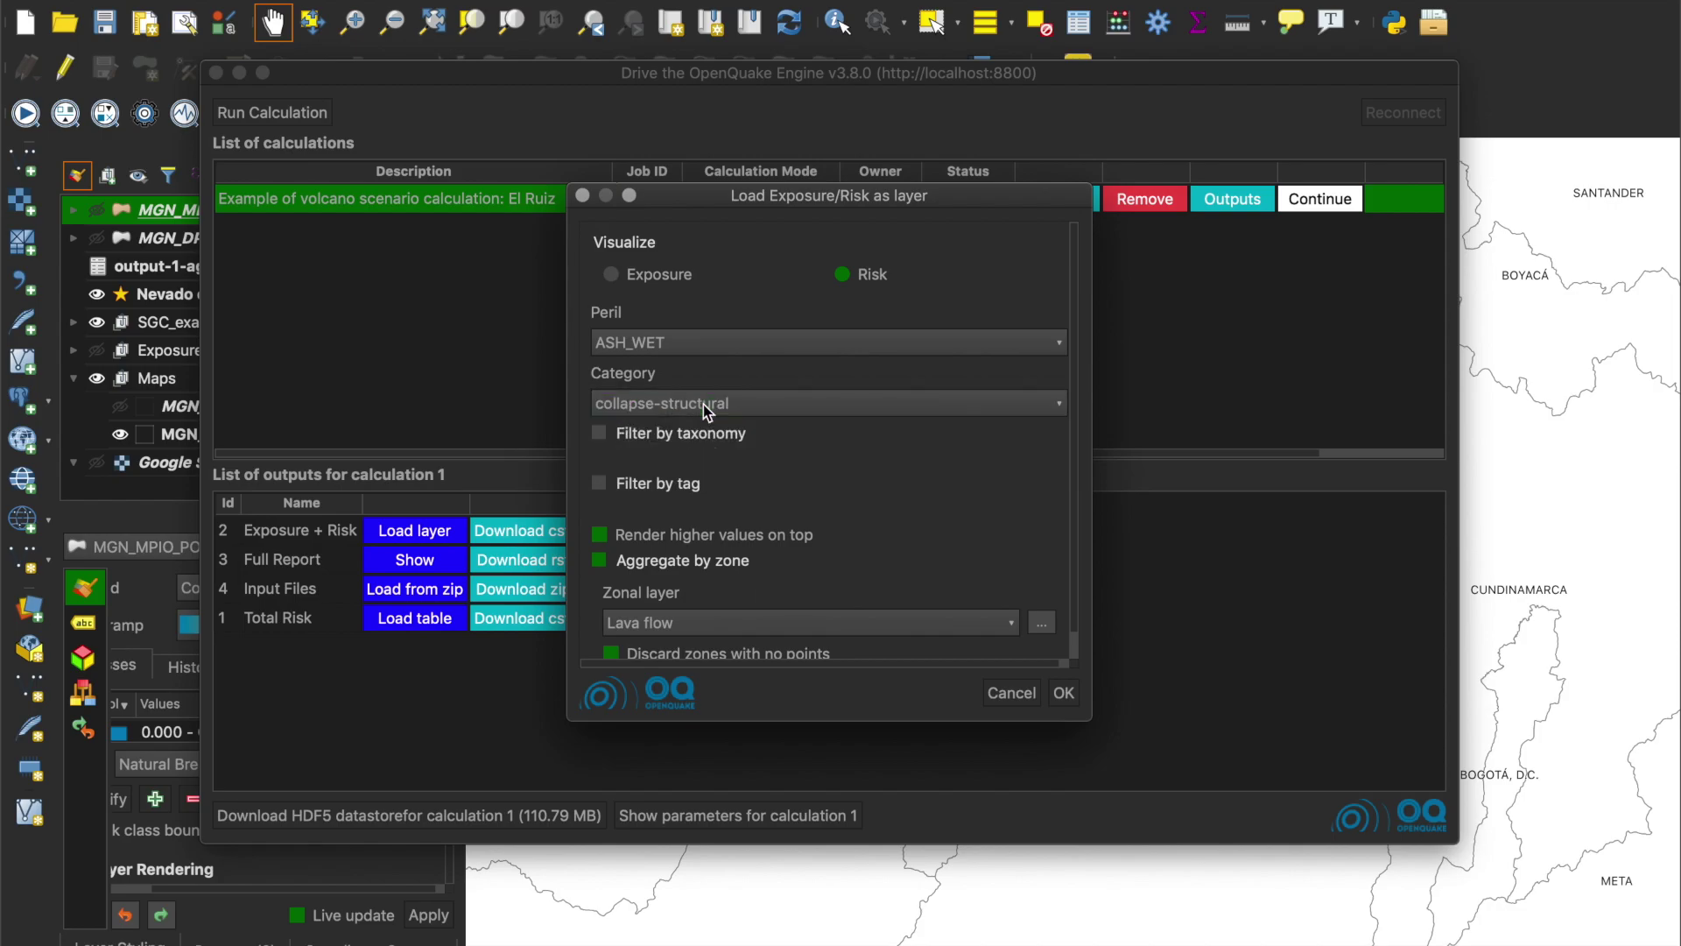
pyautogui.click(998, 622)
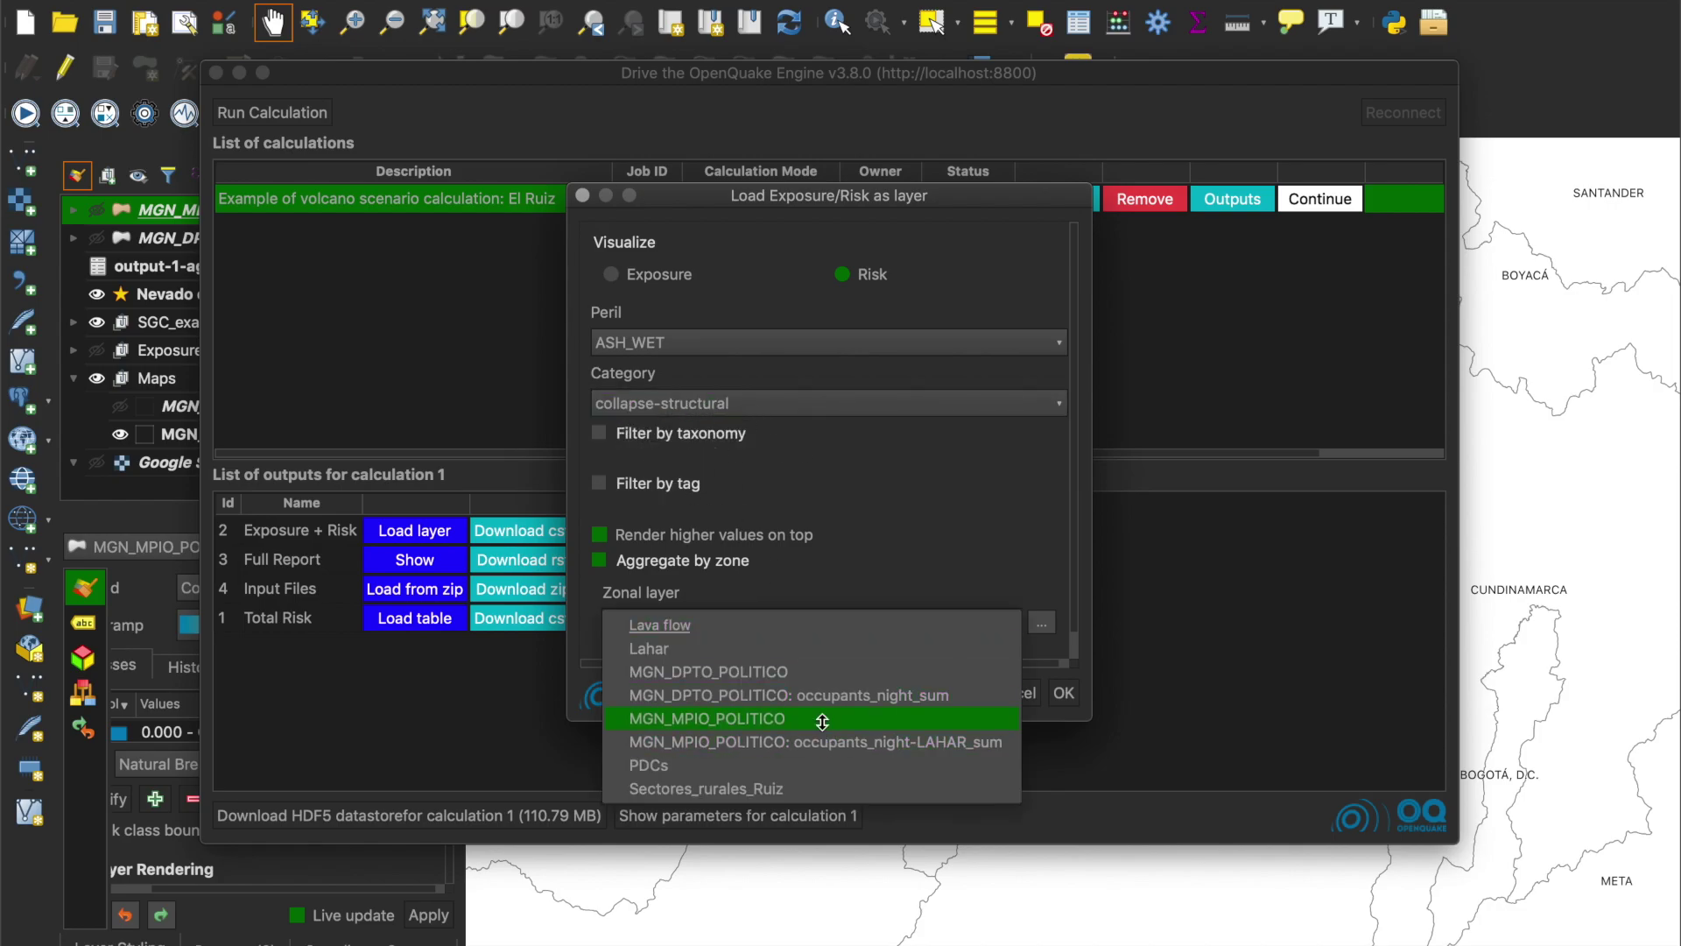
pyautogui.click(871, 719)
pyautogui.click(1063, 692)
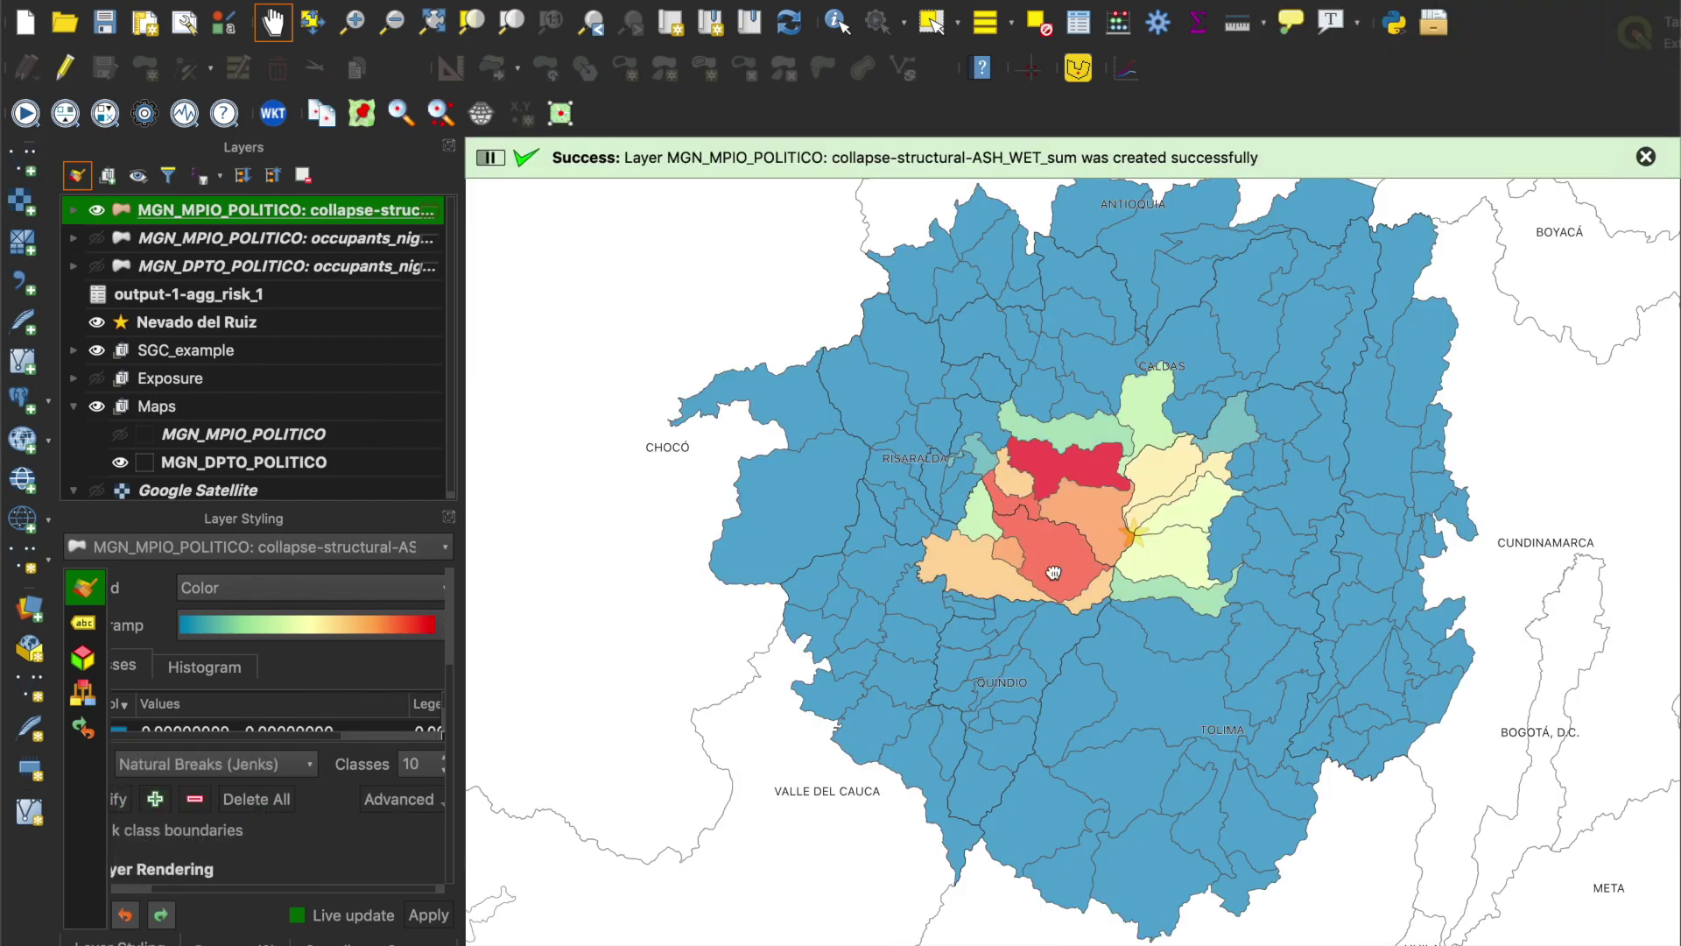
pyautogui.click(25, 113)
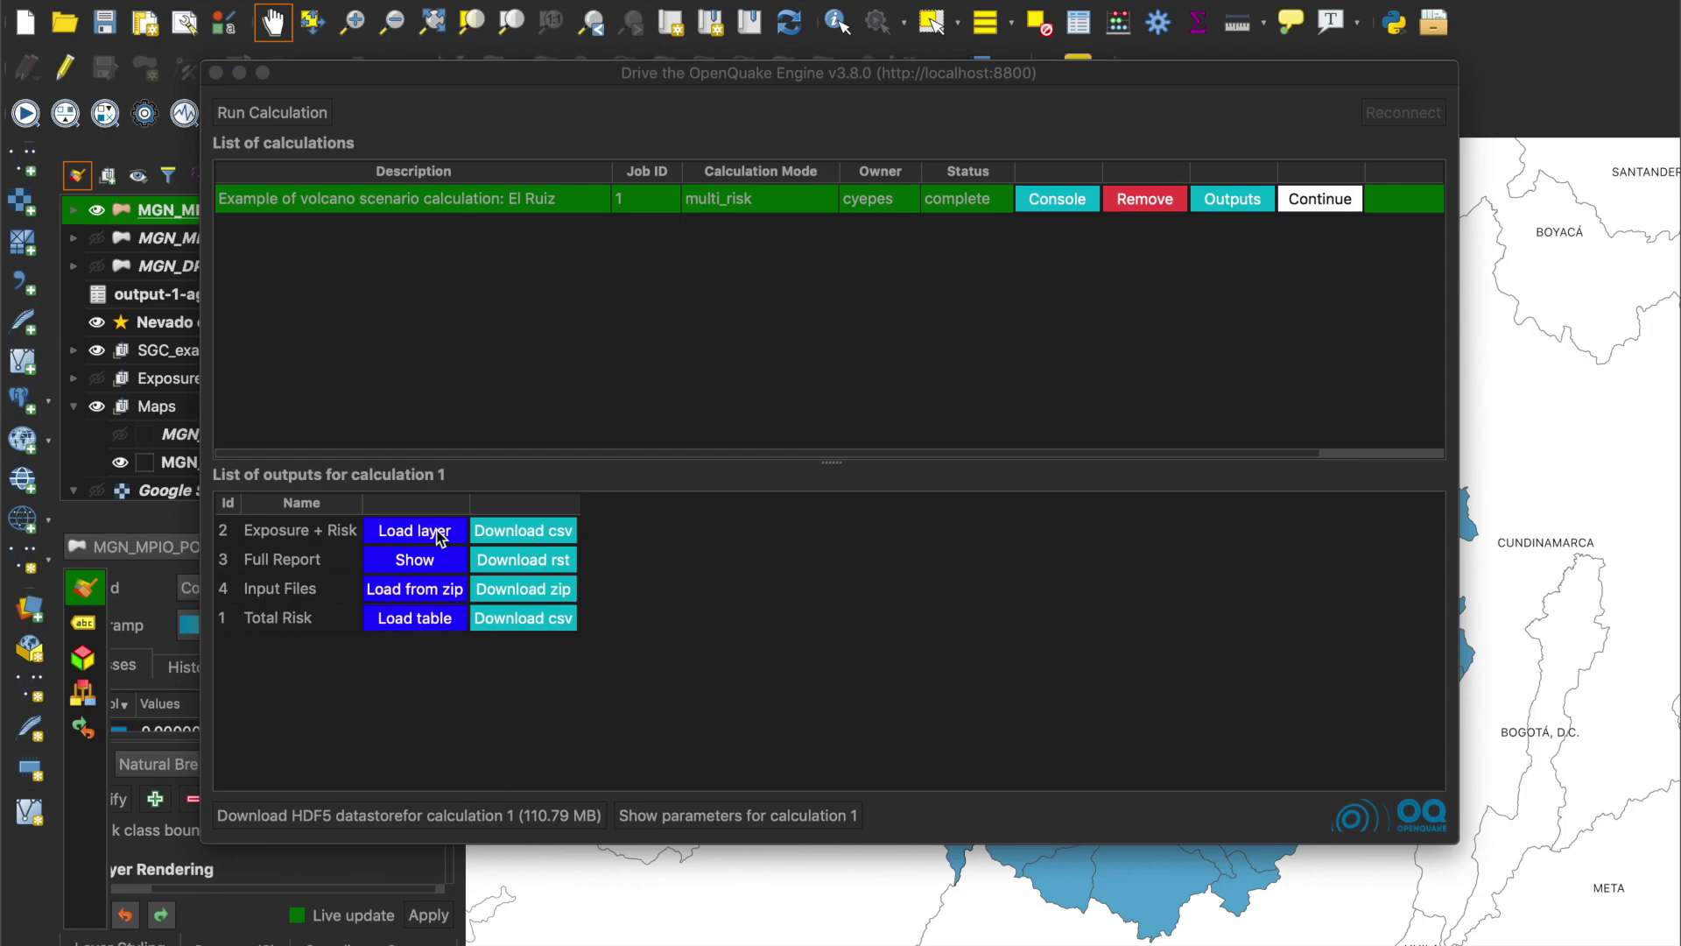
# Step: Download the Exposure + Risk CSV to Downloads and open output-2-asset_risk_1.csv
pyautogui.click(502, 530)
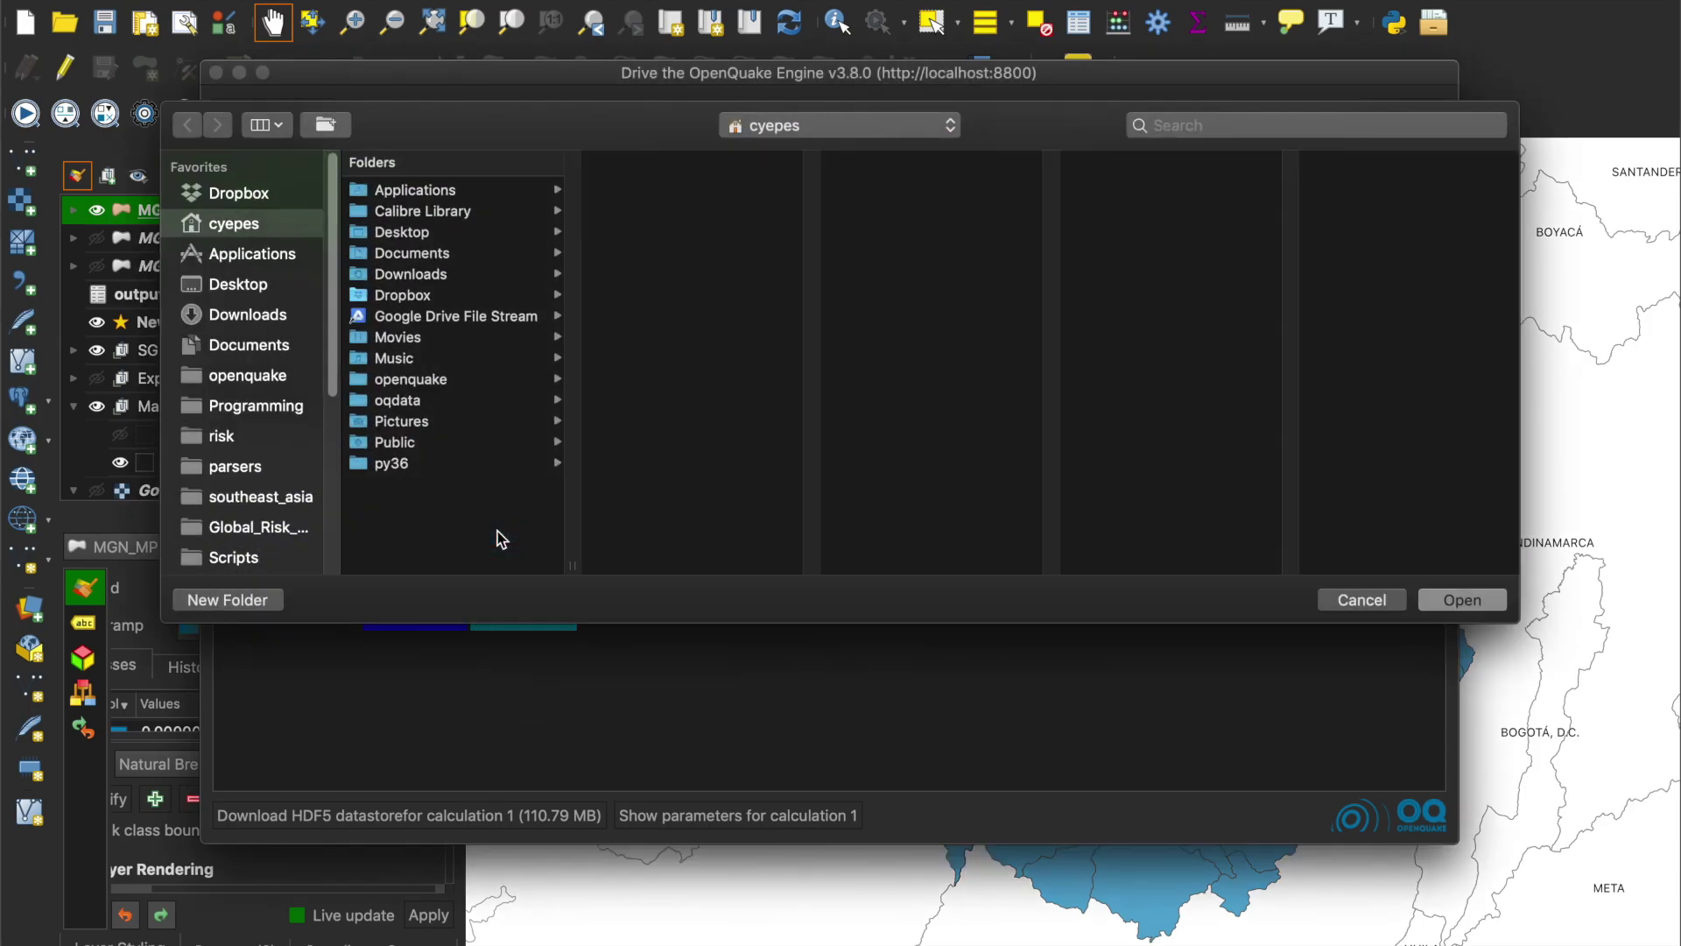
pyautogui.click(281, 322)
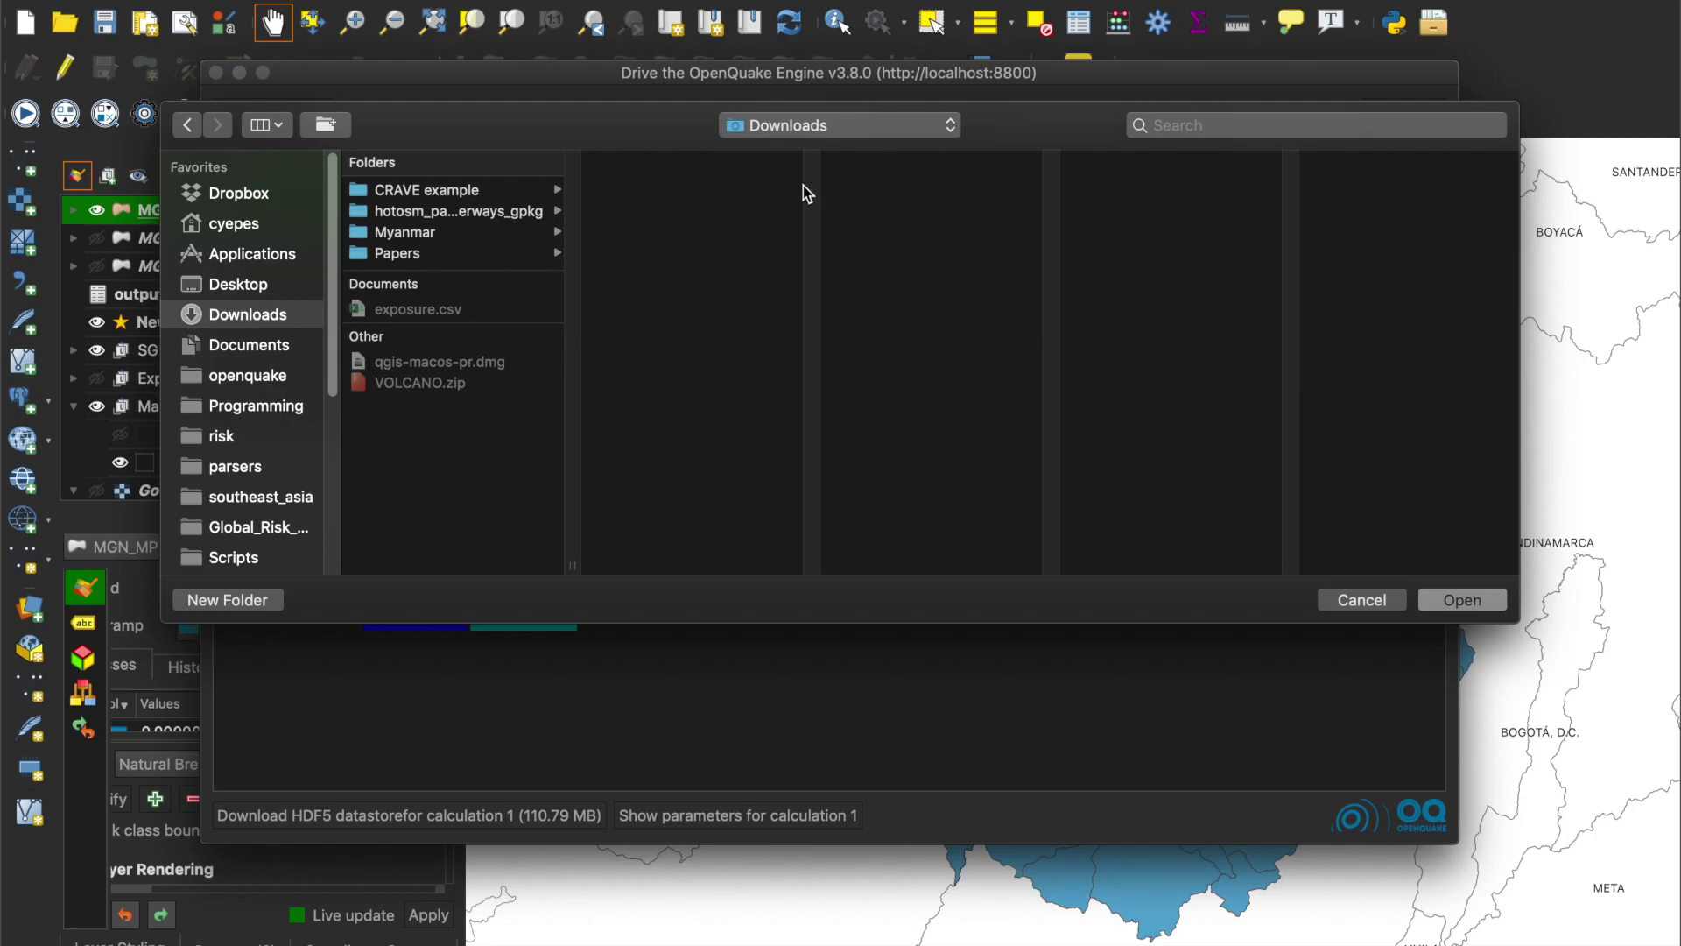
pyautogui.click(1486, 603)
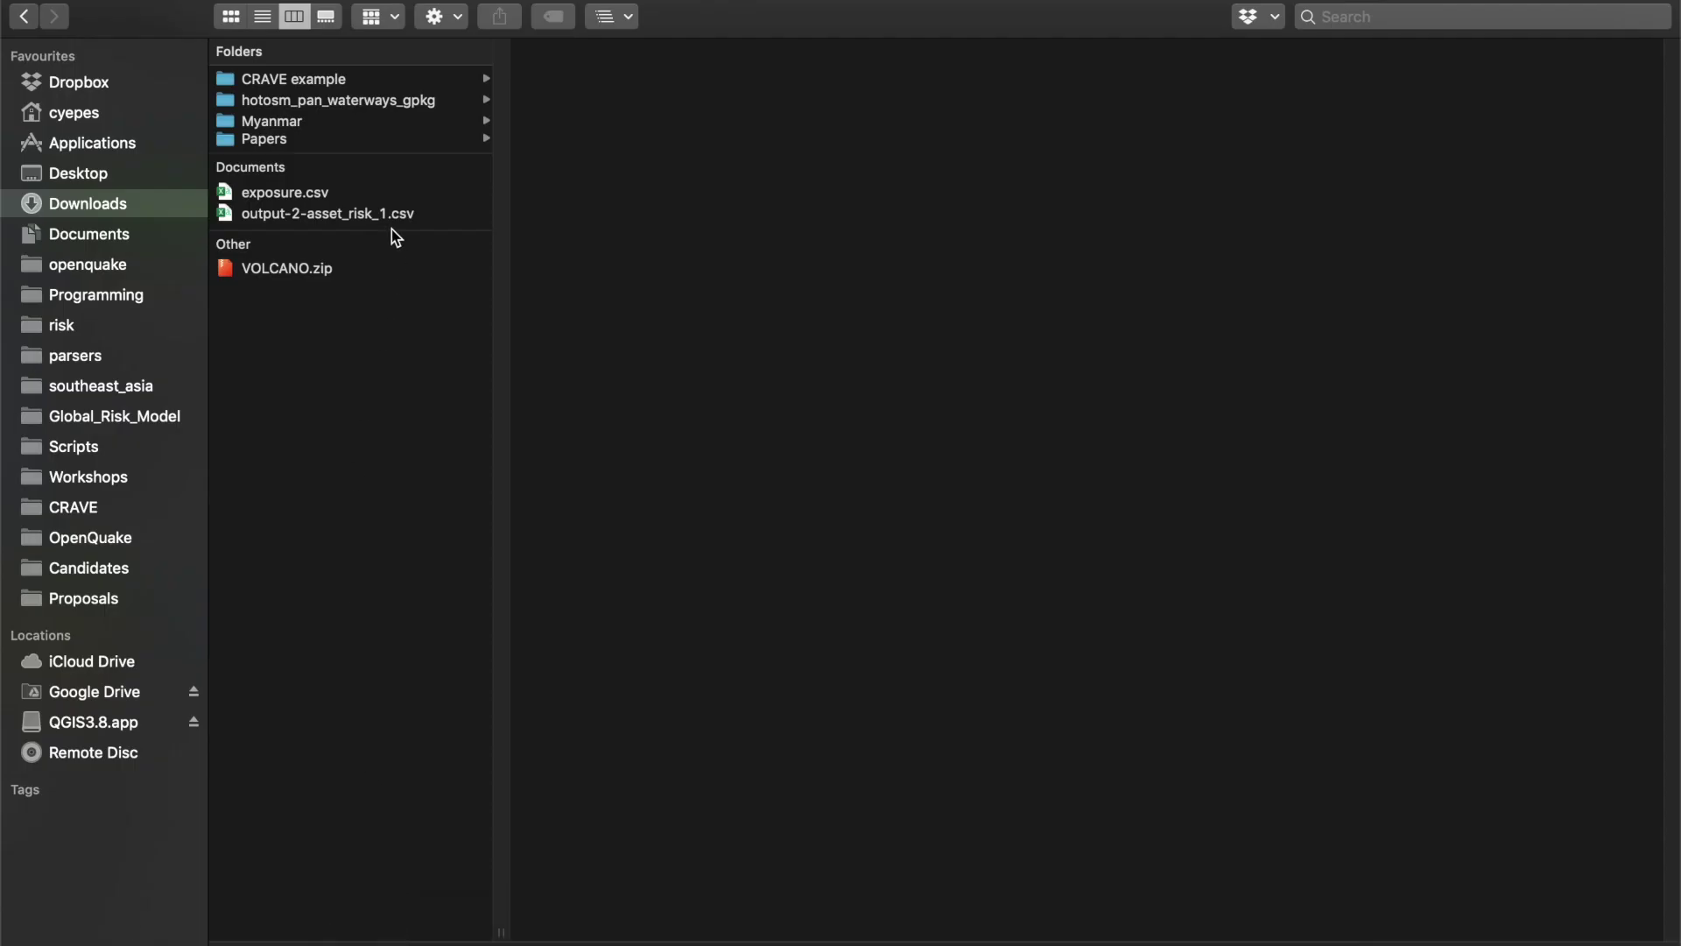
pyautogui.click(368, 220)
# Step: Open output-2-asset_risk_1.csv in Excel and browse its columns from taxonomy through loss-structural-PYRO
pyautogui.doubleClick(363, 224)
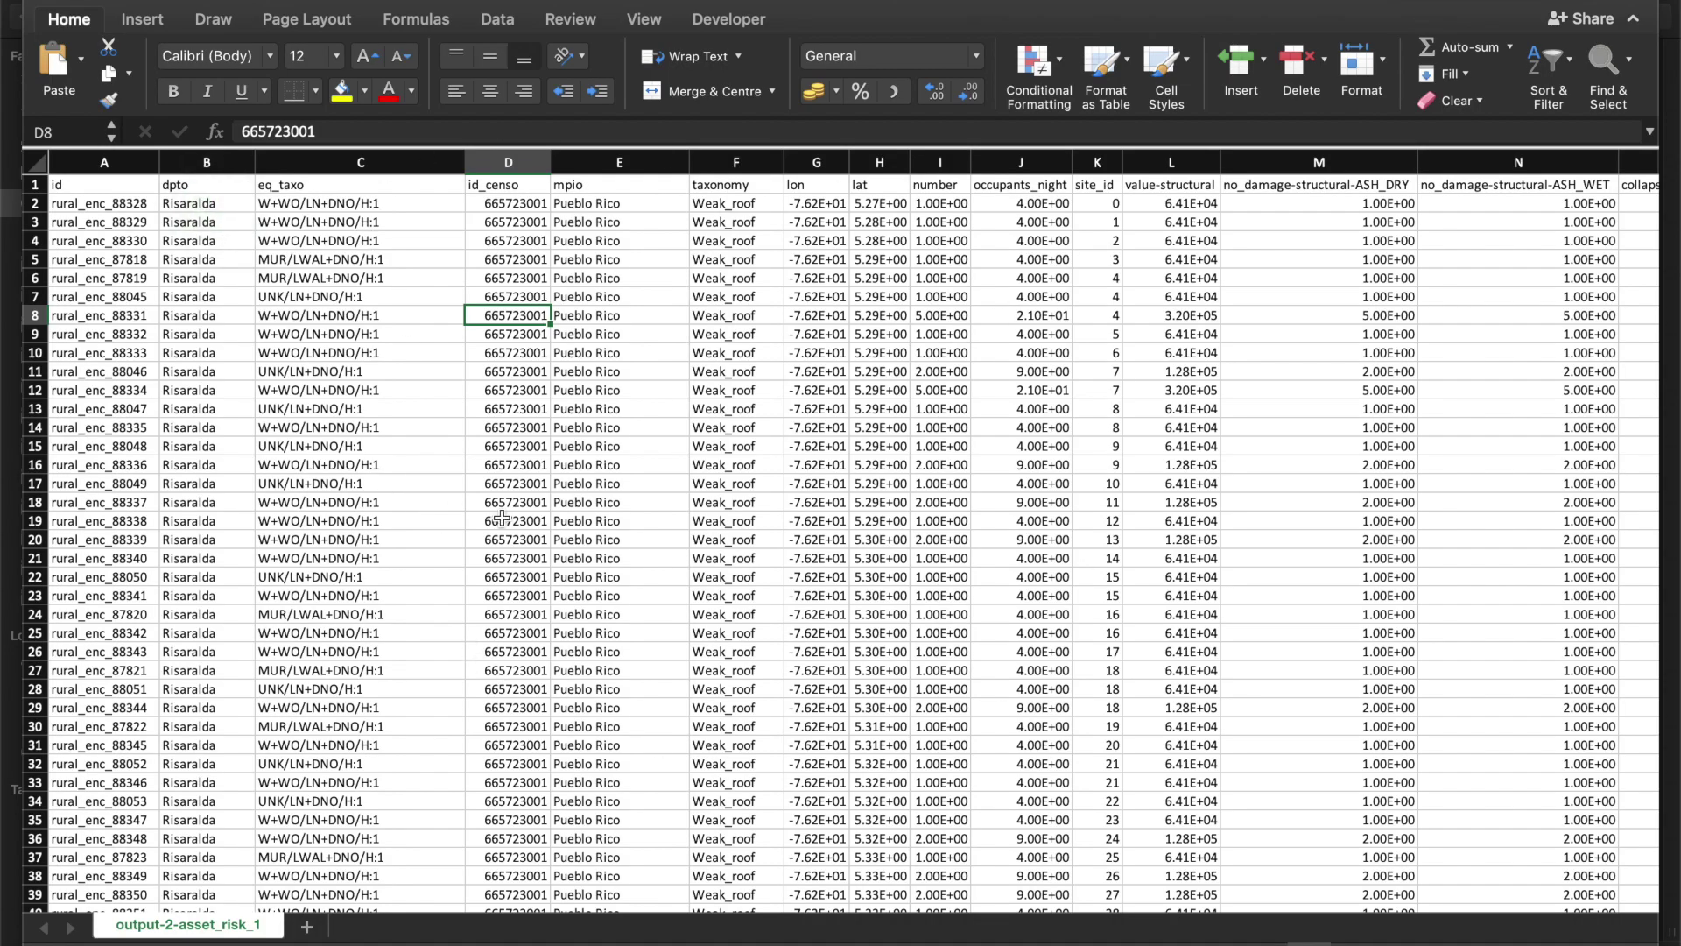
pyautogui.click(768, 186)
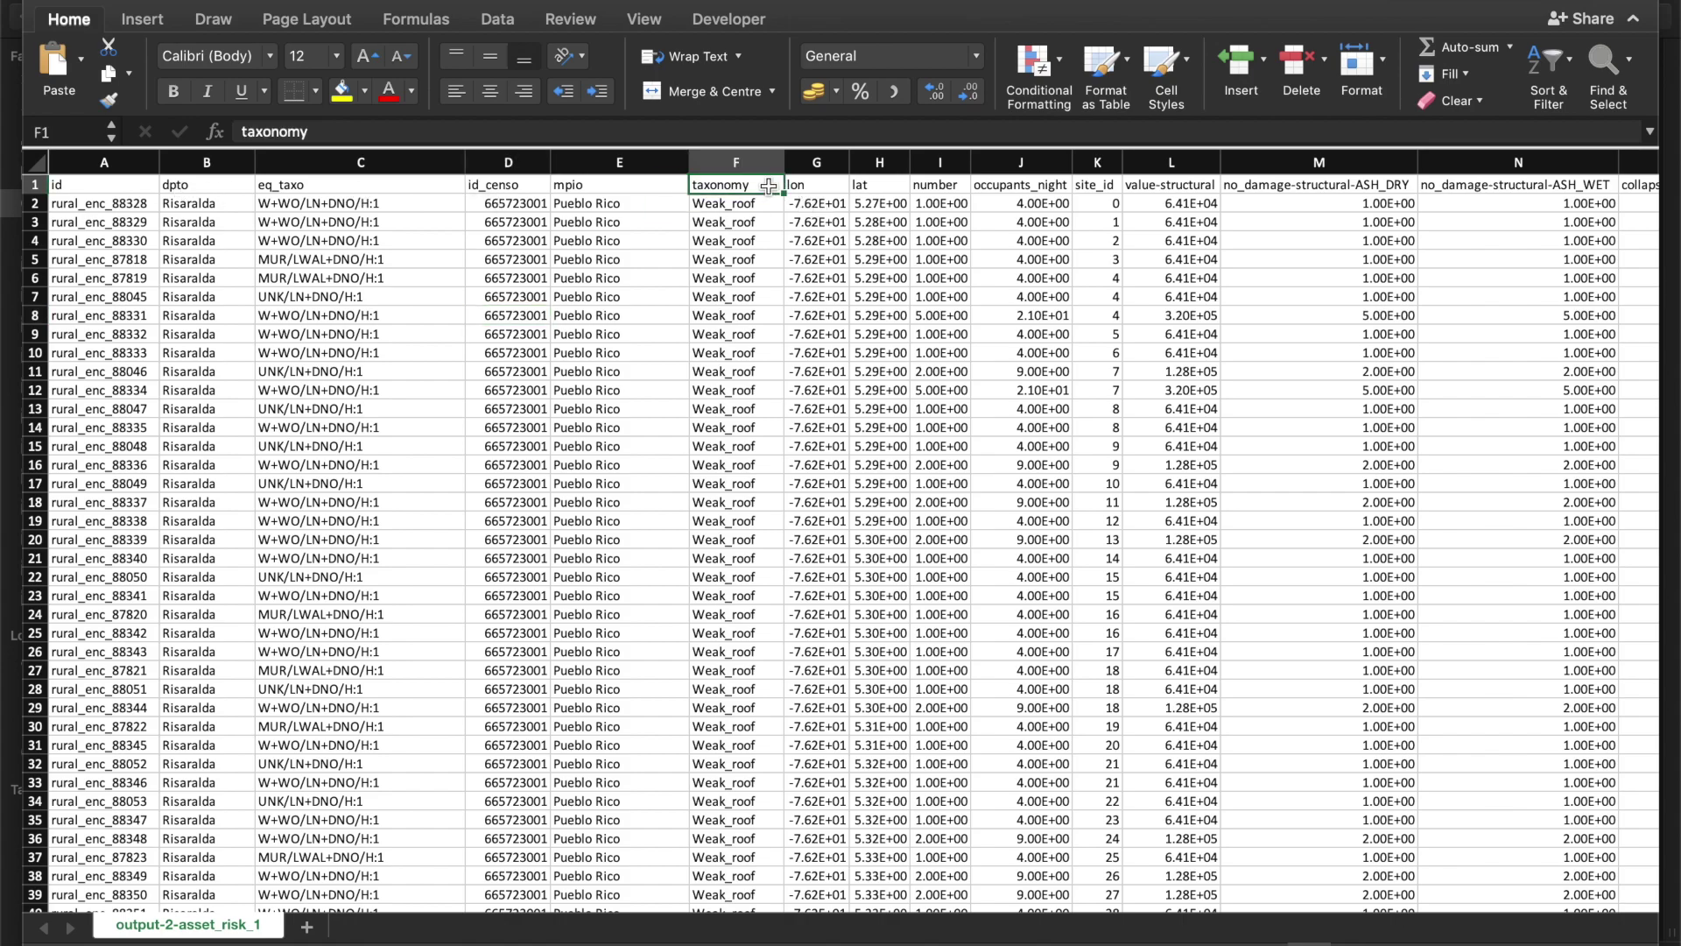
pyautogui.hscroll(1, 809, 193)
pyautogui.hscroll(15, 809, 193)
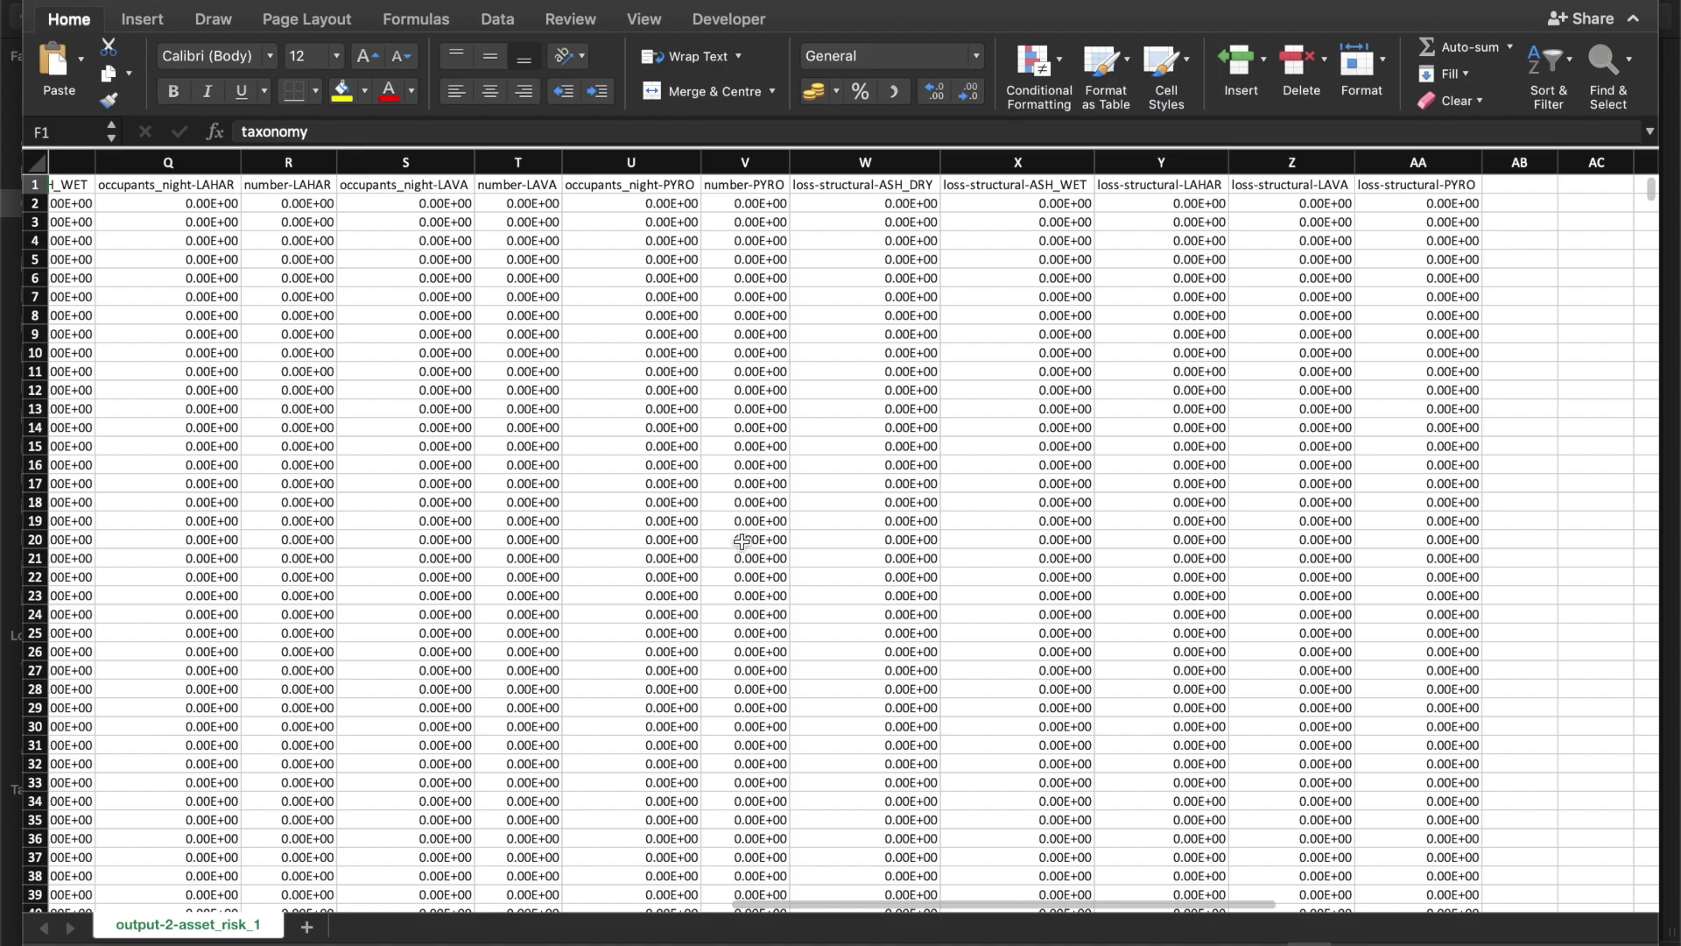
pyautogui.hscroll(-10, 741, 534)
pyautogui.hscroll(-8, 742, 534)
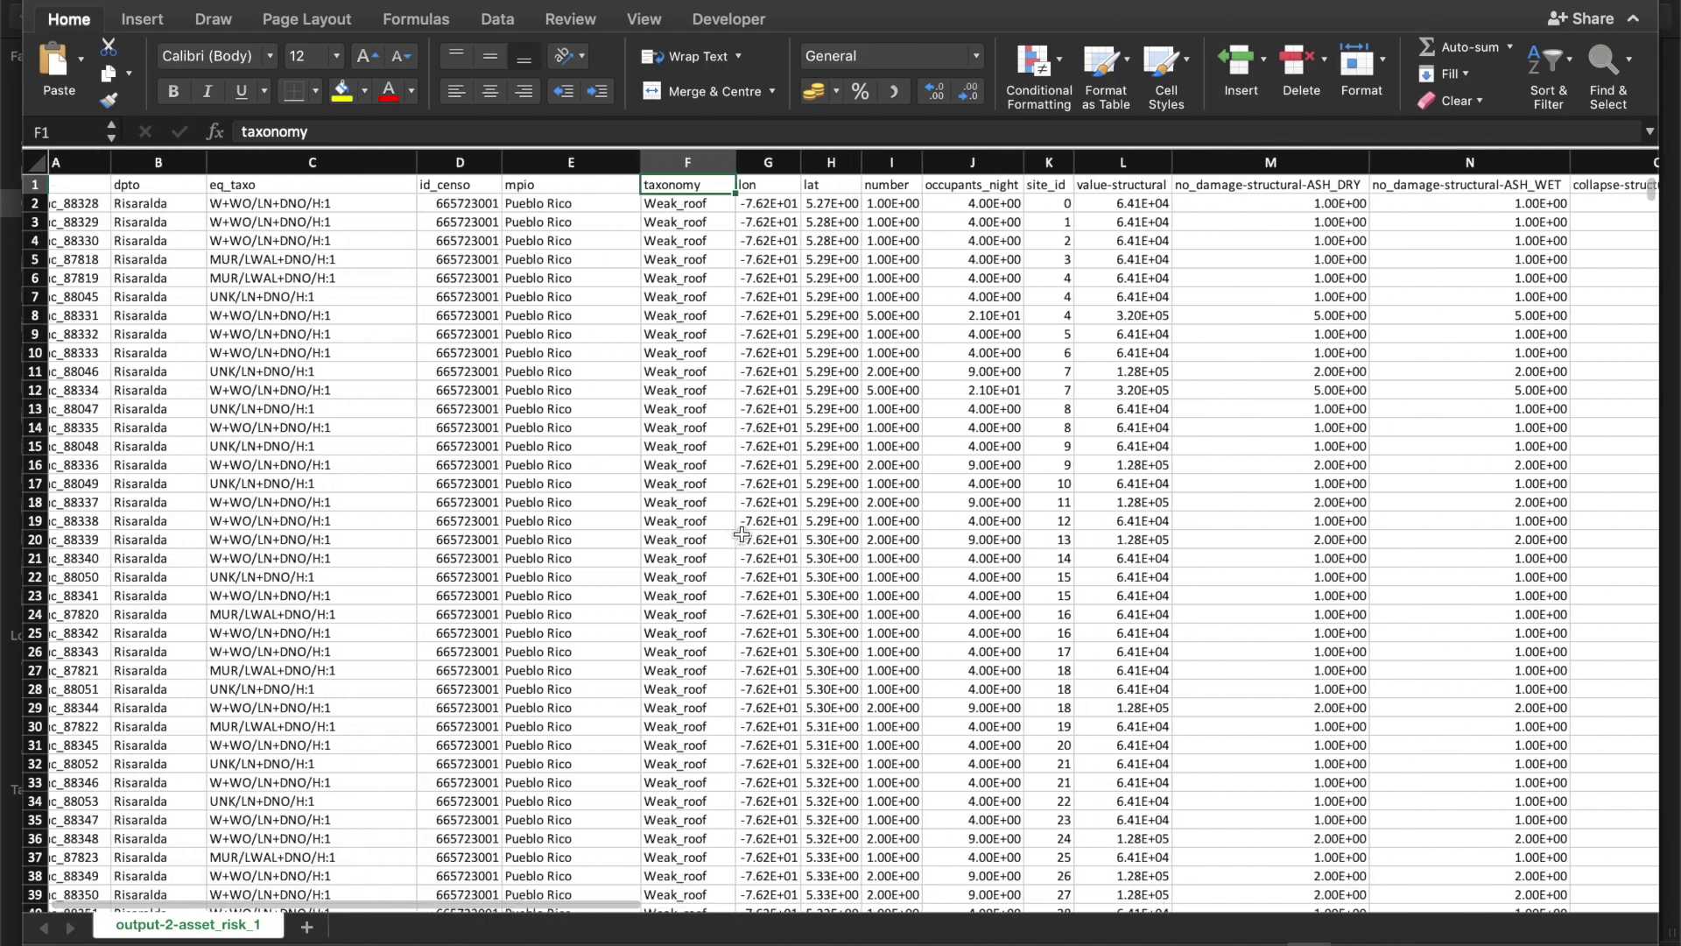